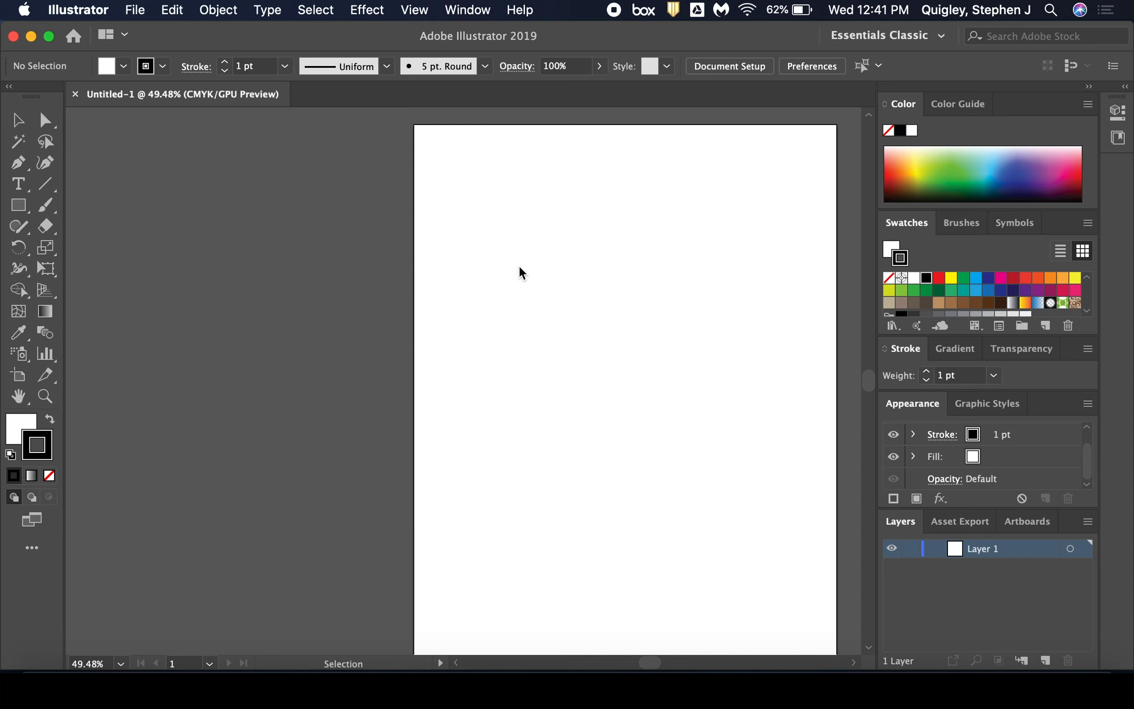
Place the linked portrait photo on the artboard, scale it proportionally to the artboard's width, and deselect it.
{"action": "left_click", "coordinate": [518, 266]}
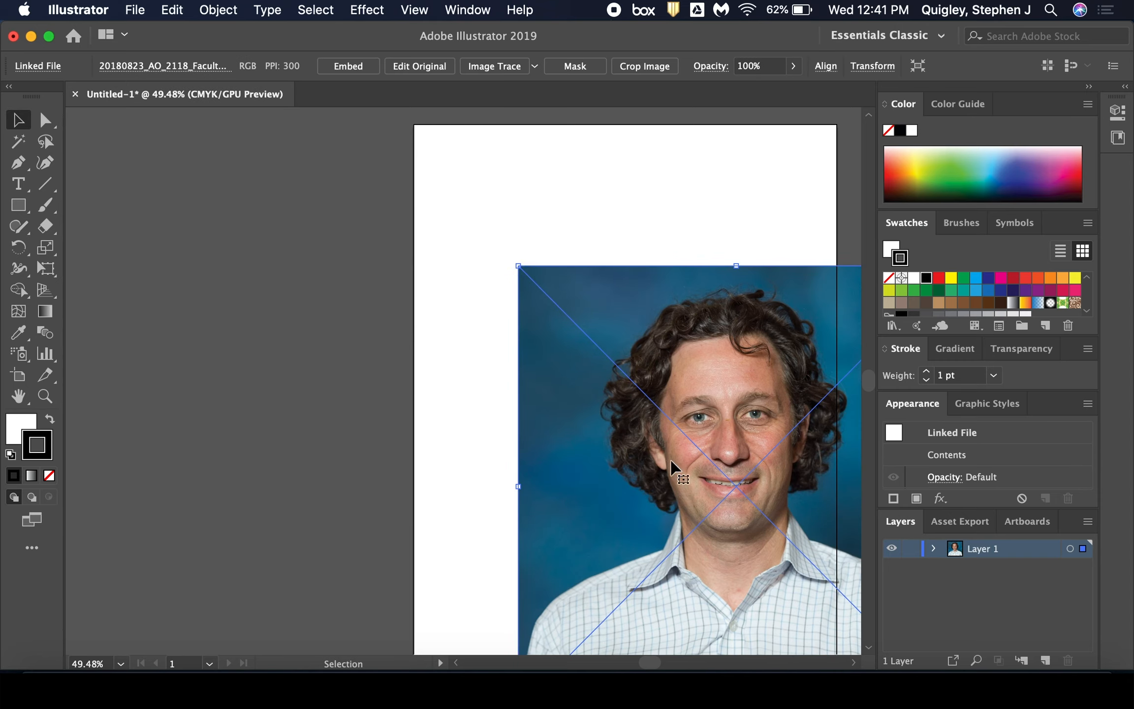
{"action": "left_click_drag", "start_coordinate": [736, 397], "coordinate": [618, 310]}
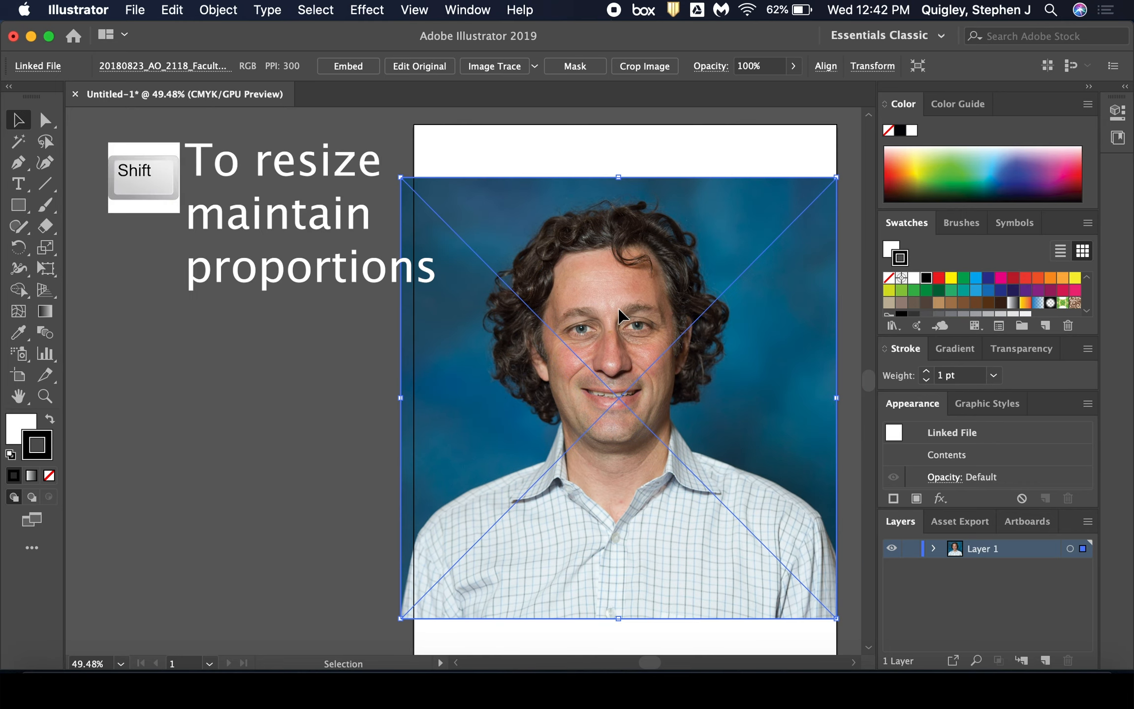
{"action": "left_click_drag", "start_coordinate": [402, 177], "coordinate": [414, 190]}
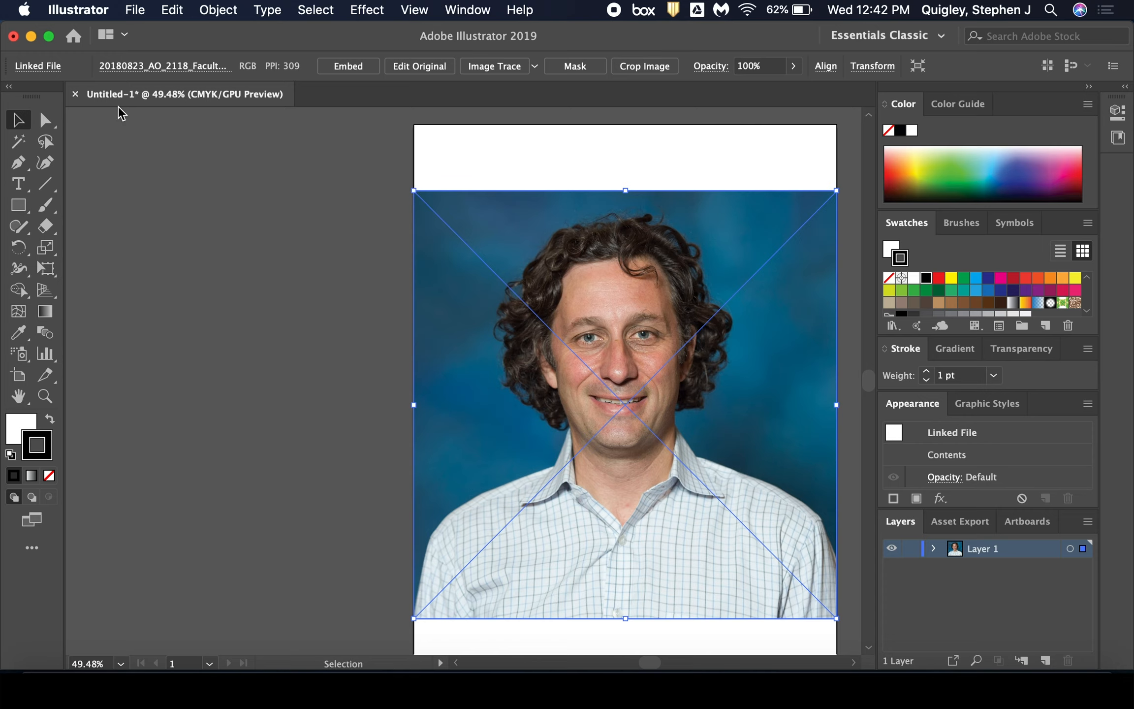
{"action": "left_click", "coordinate": [450, 169]}
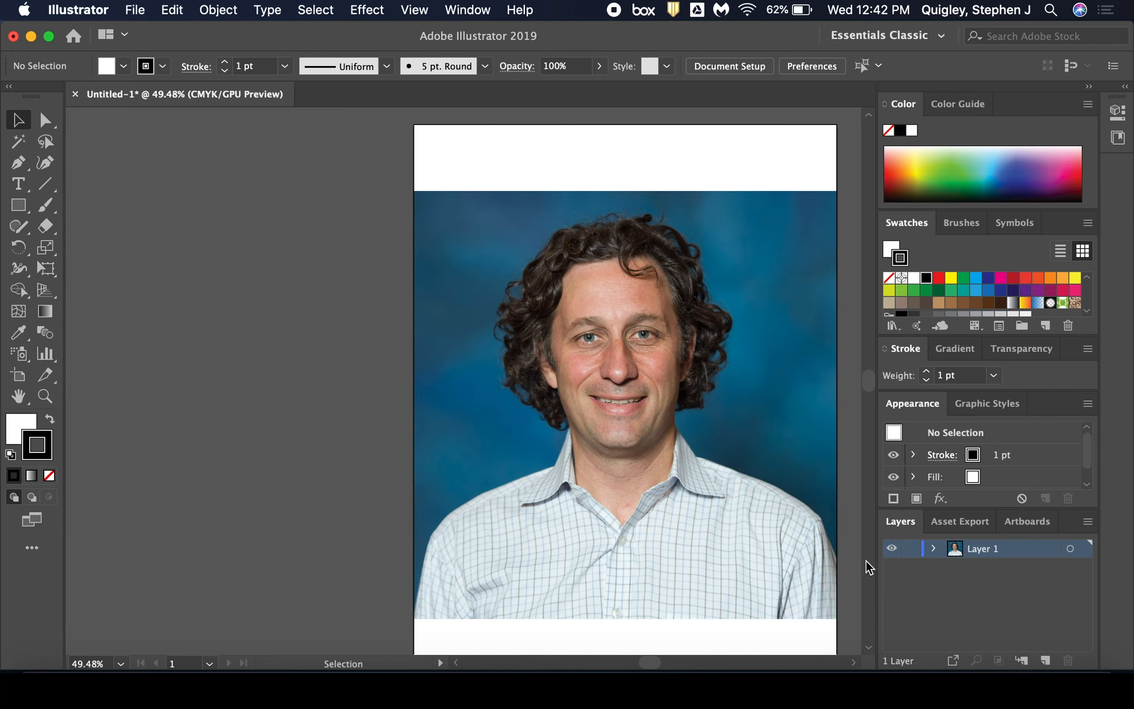
Add five new layers above the photo's layer.
{"action": "left_click", "coordinate": [1044, 658]}
{"action": "left_click", "coordinate": [1043, 659]}
{"action": "left_click", "coordinate": [1044, 659]}
{"action": "left_click", "coordinate": [1044, 659]}
{"action": "left_click", "coordinate": [1044, 659]}
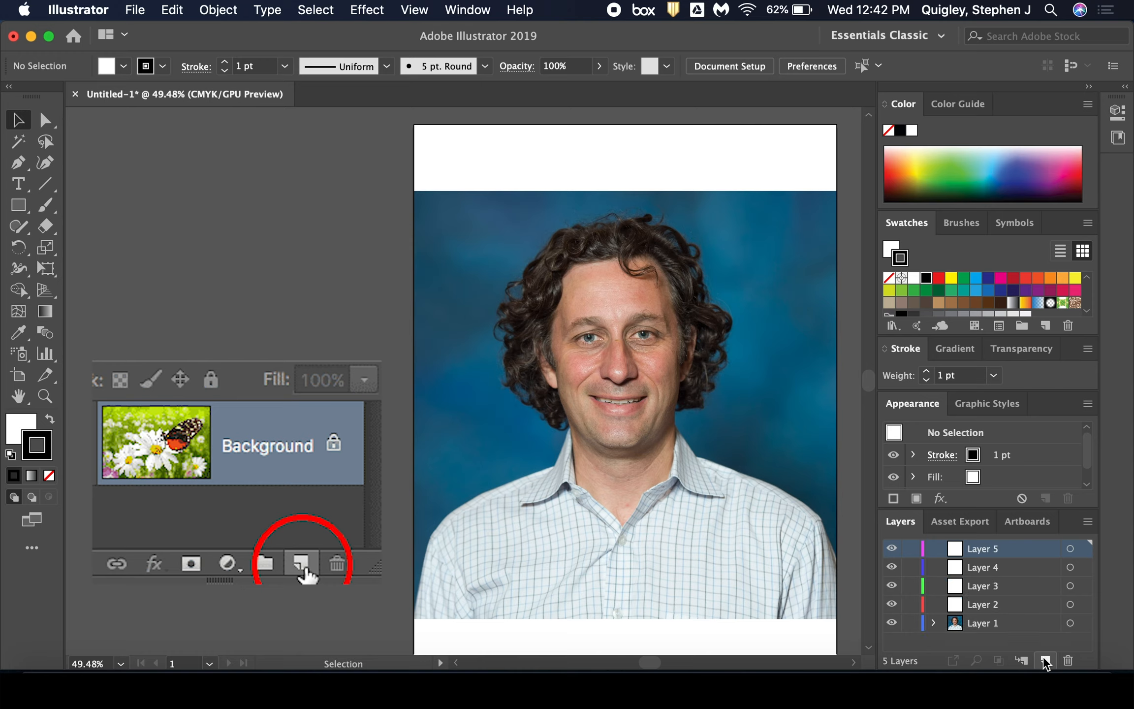
Rename Layer 2, directly above the photo layer, as Shirt.
{"action": "left_click", "coordinate": [980, 623]}
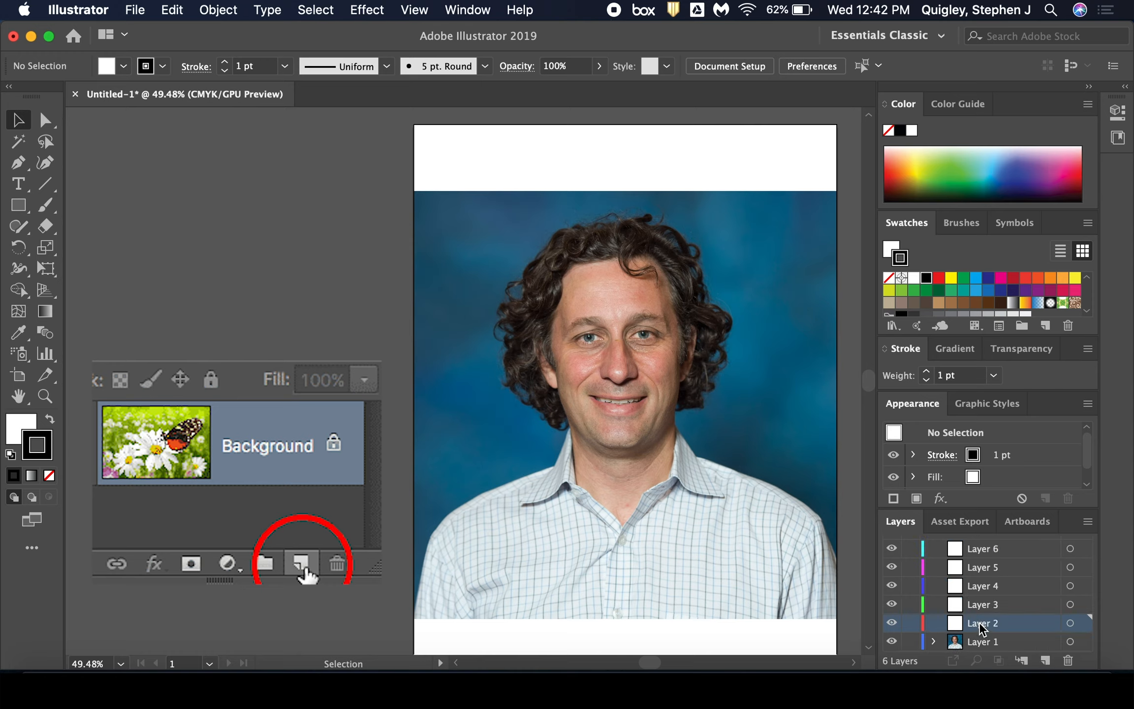
{"action": "double_click", "coordinate": [981, 623]}
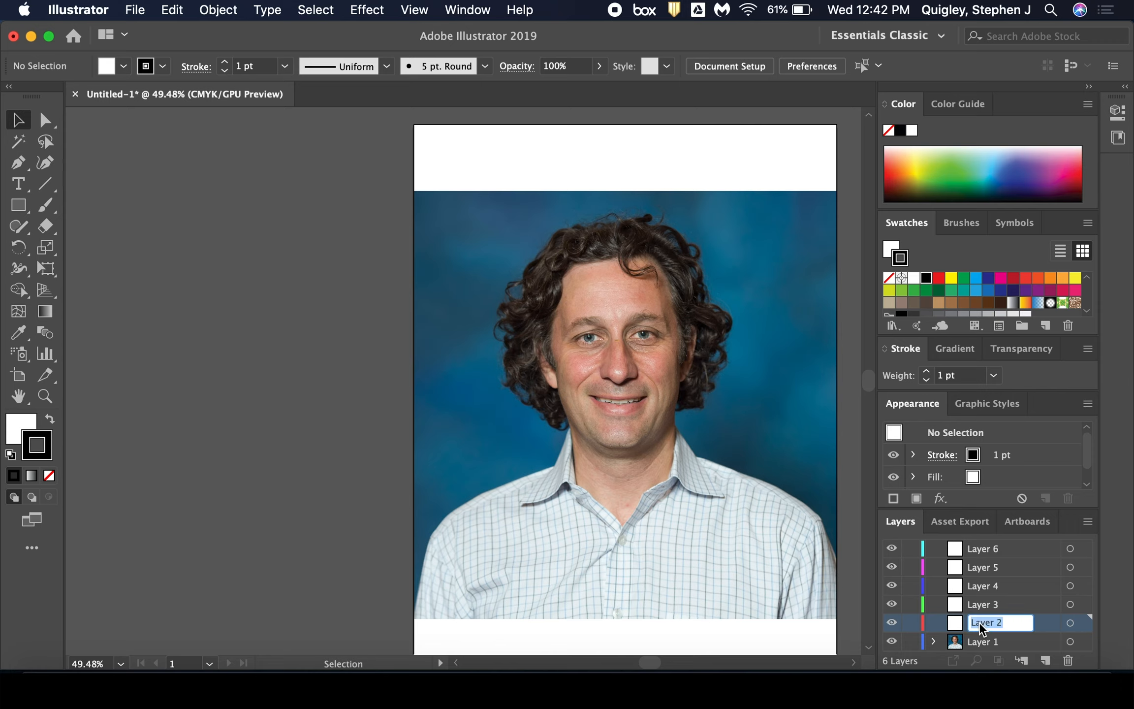
{"action": "type", "text": "Shirt"}
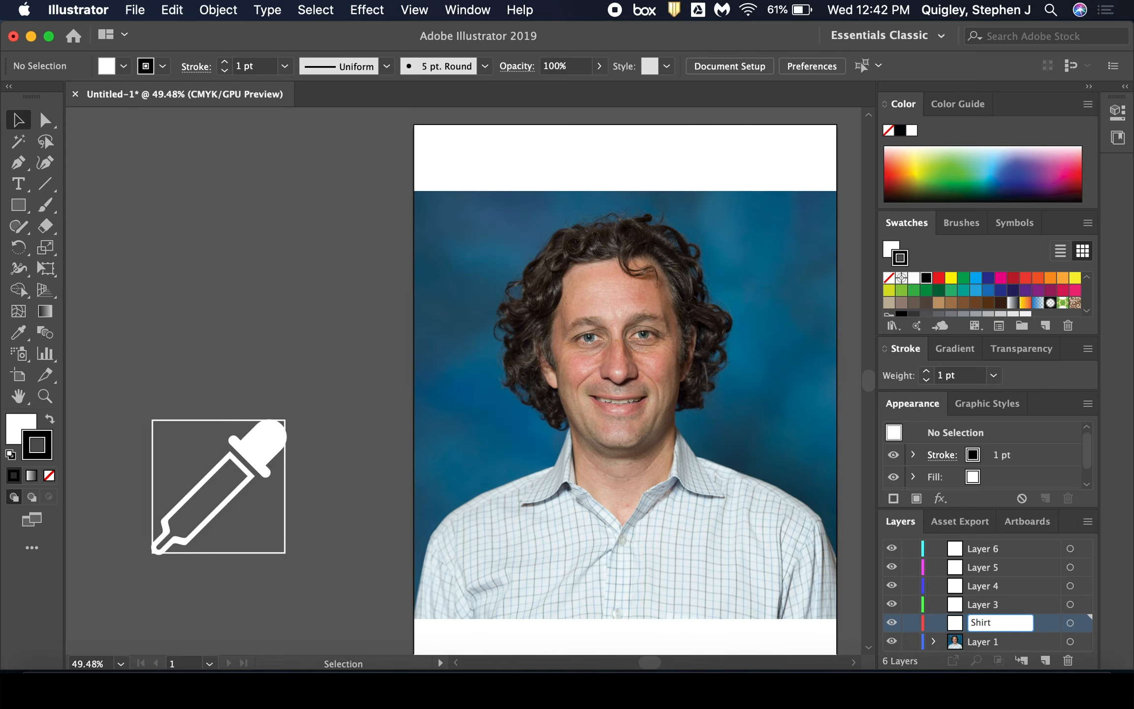
Sample the shirt's light blue from the photo as the fill and set a solid black 3 pt stroke.
{"action": "left_click", "coordinate": [24, 333]}
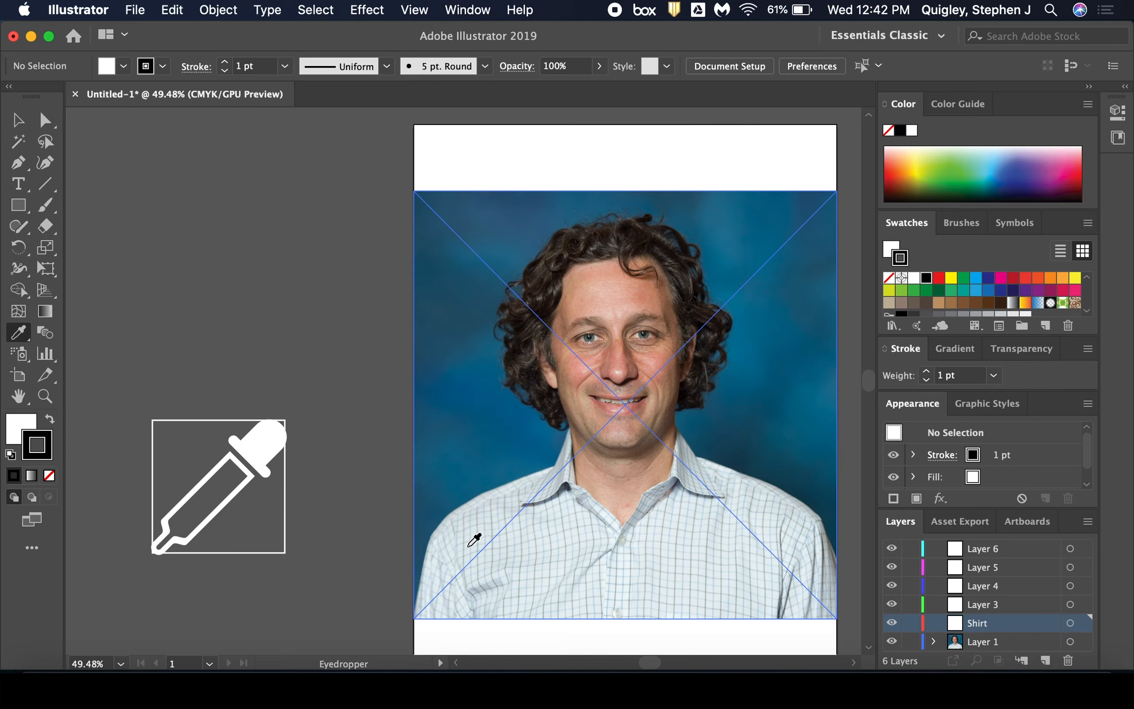
{"action": "left_click", "coordinate": [443, 543]}
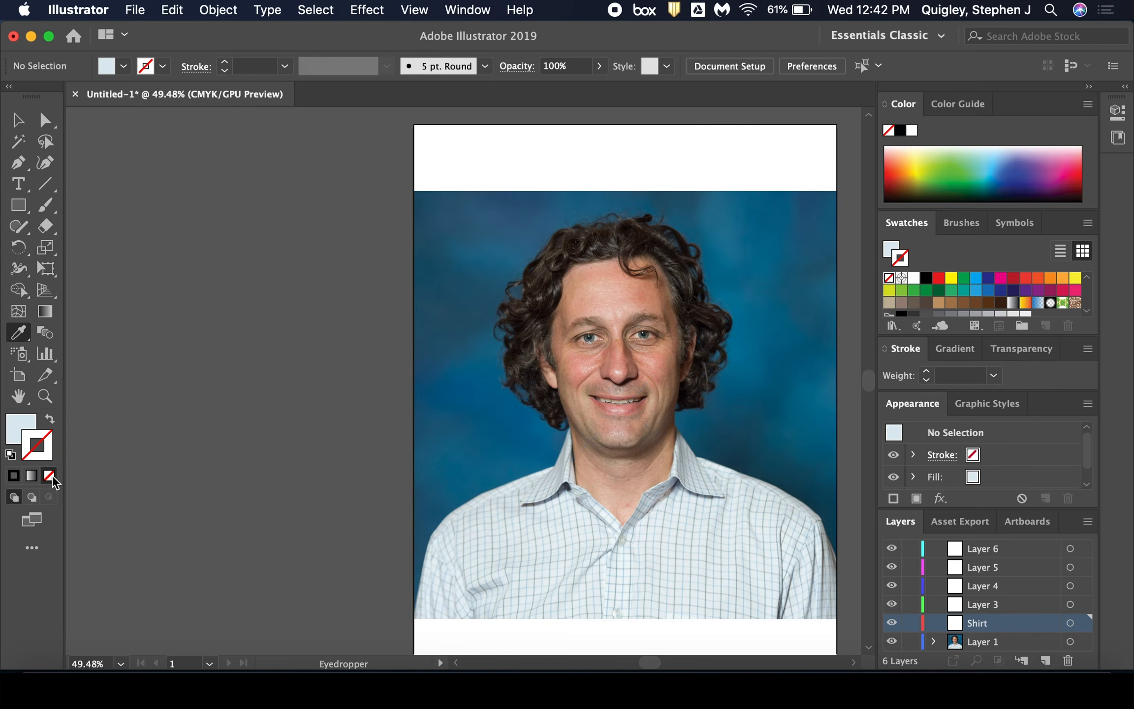
{"action": "left_click", "coordinate": [14, 479]}
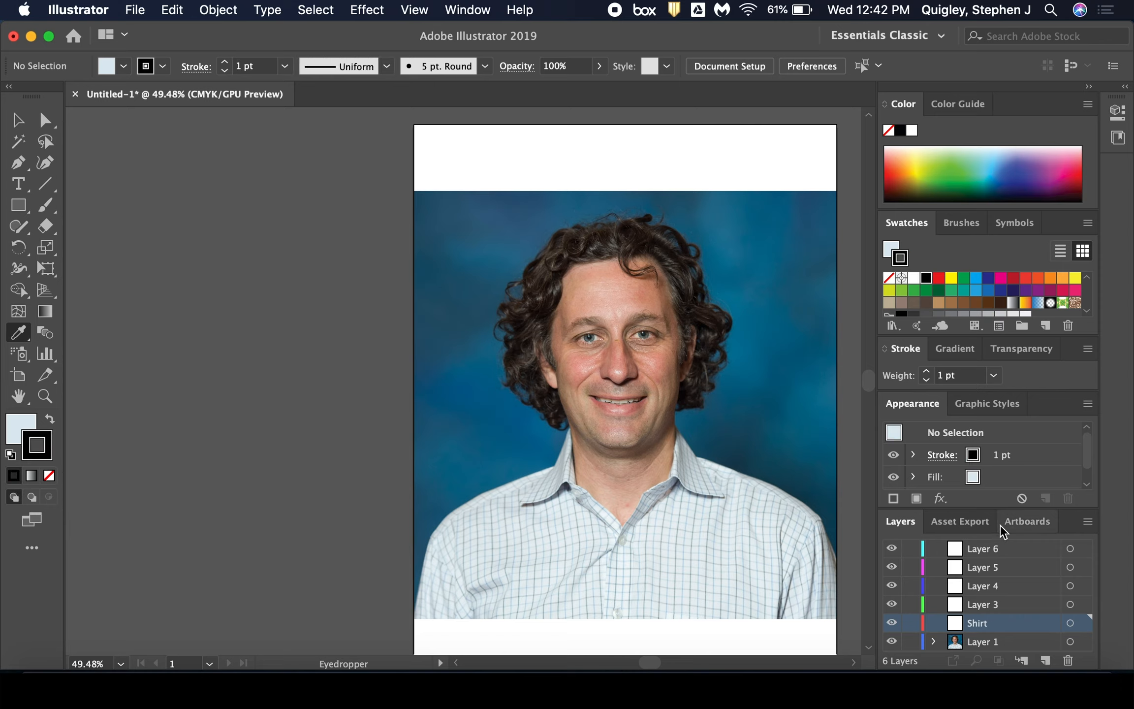
{"action": "left_click", "coordinate": [1001, 463]}
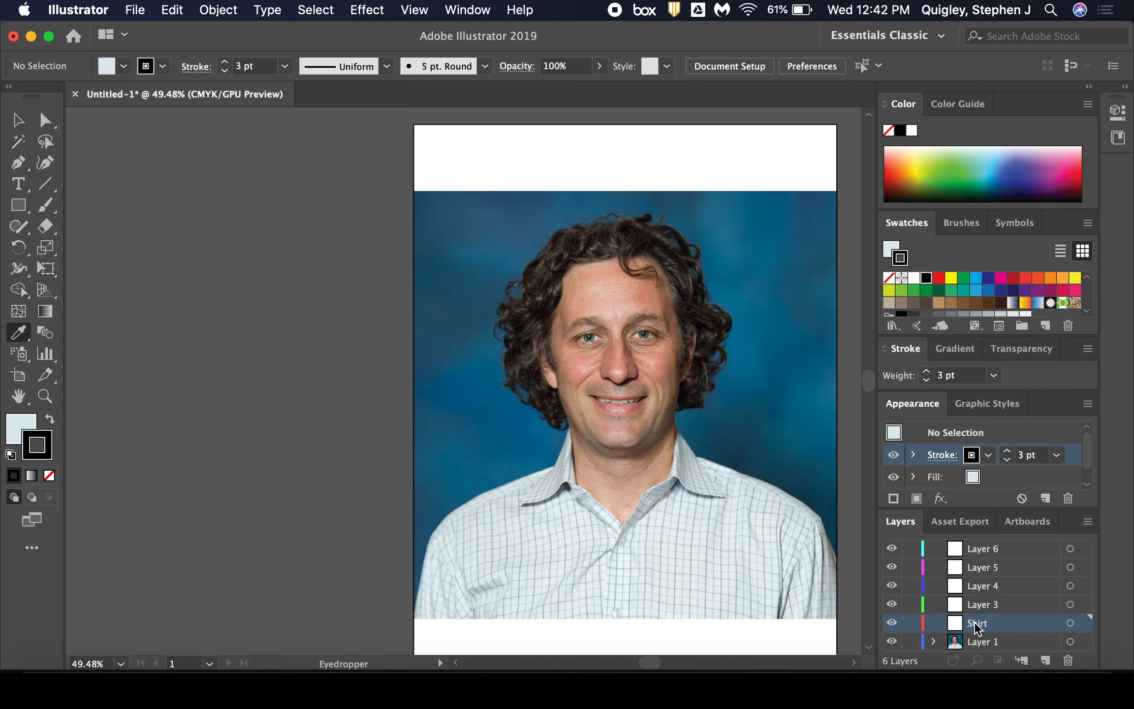
Begin a Pen tool outline on the Shirt layer, from the collar's V up the right side of the neck opening to the collar tip.
{"action": "left_click", "coordinate": [17, 167]}
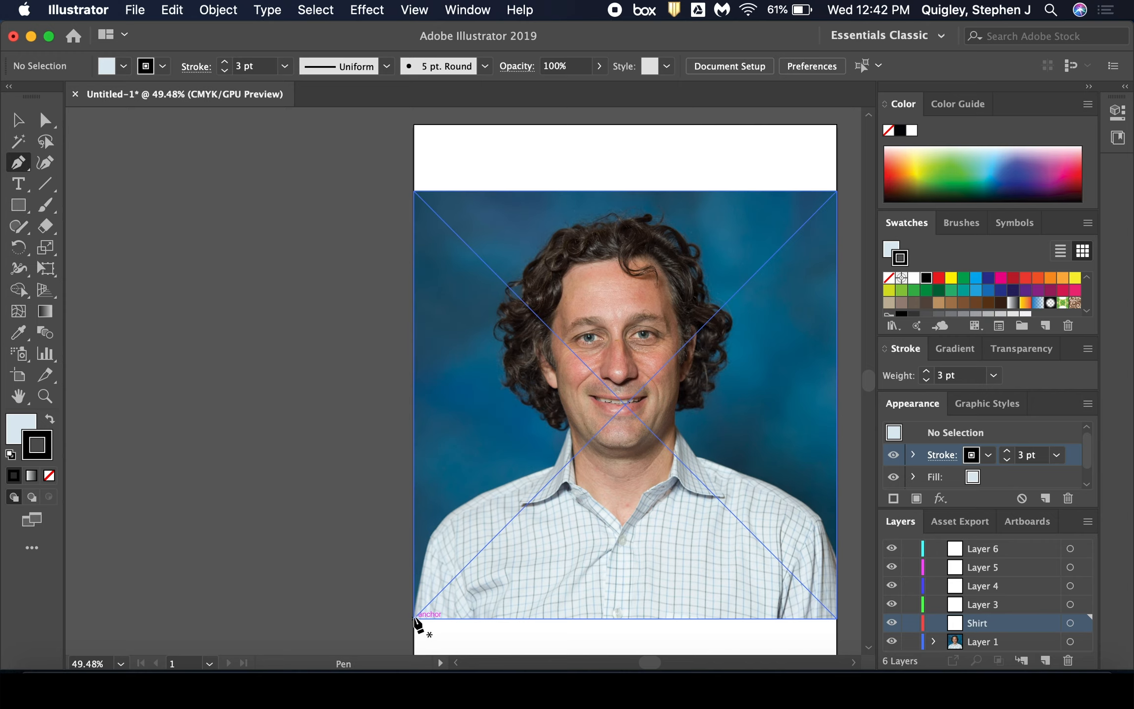
{"action": "left_click", "coordinate": [621, 524]}
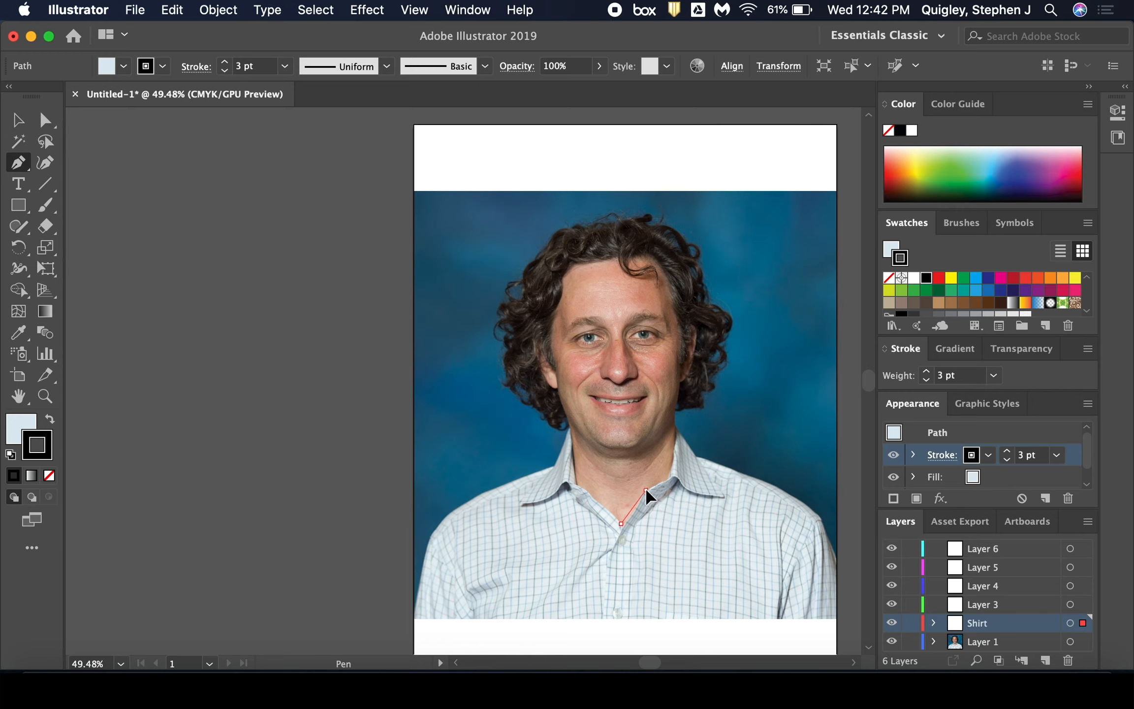
{"action": "left_click", "coordinate": [645, 489]}
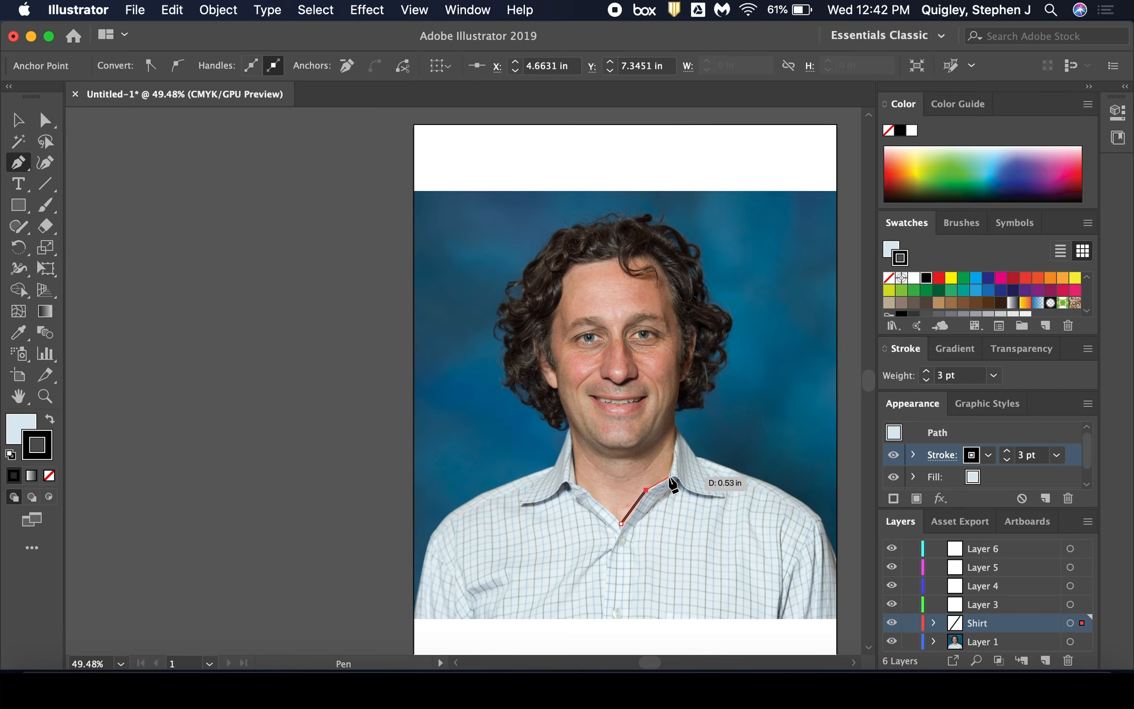
{"action": "left_click", "coordinate": [670, 477]}
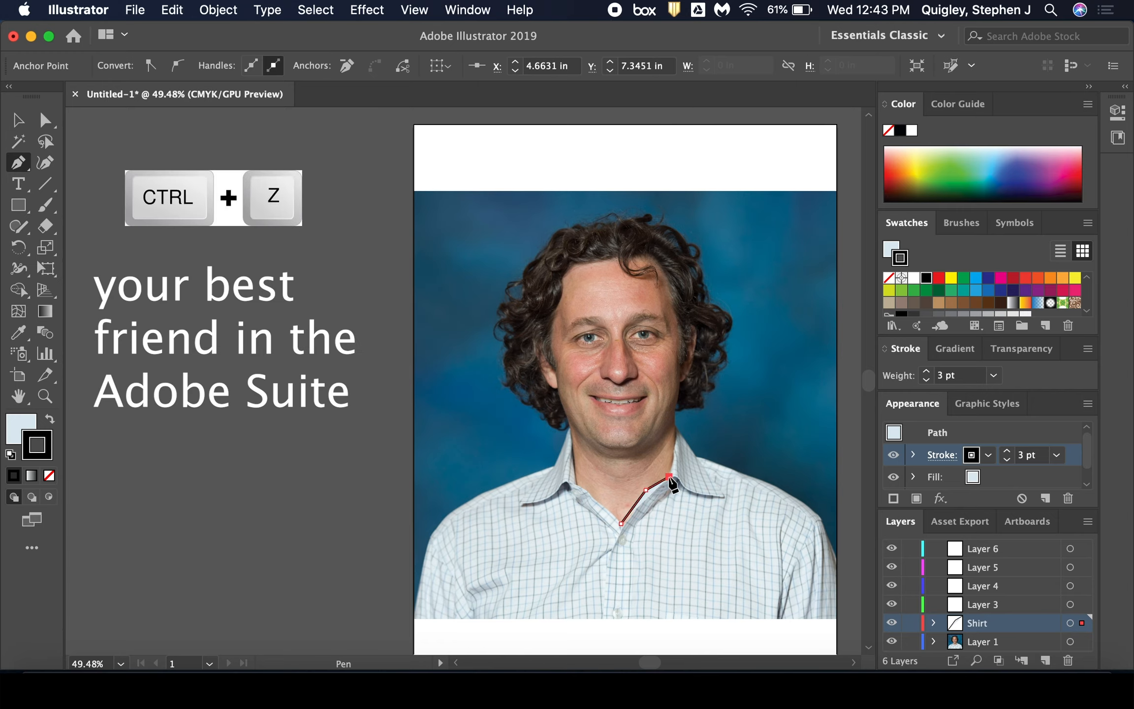
{"action": "left_click", "coordinate": [677, 428]}
Continue the shirt outline over the right shoulder and down the sleeve to the photo's lower-right corner.
{"action": "left_click", "coordinate": [694, 451]}
{"action": "left_click", "coordinate": [728, 467]}
{"action": "left_click", "coordinate": [768, 483]}
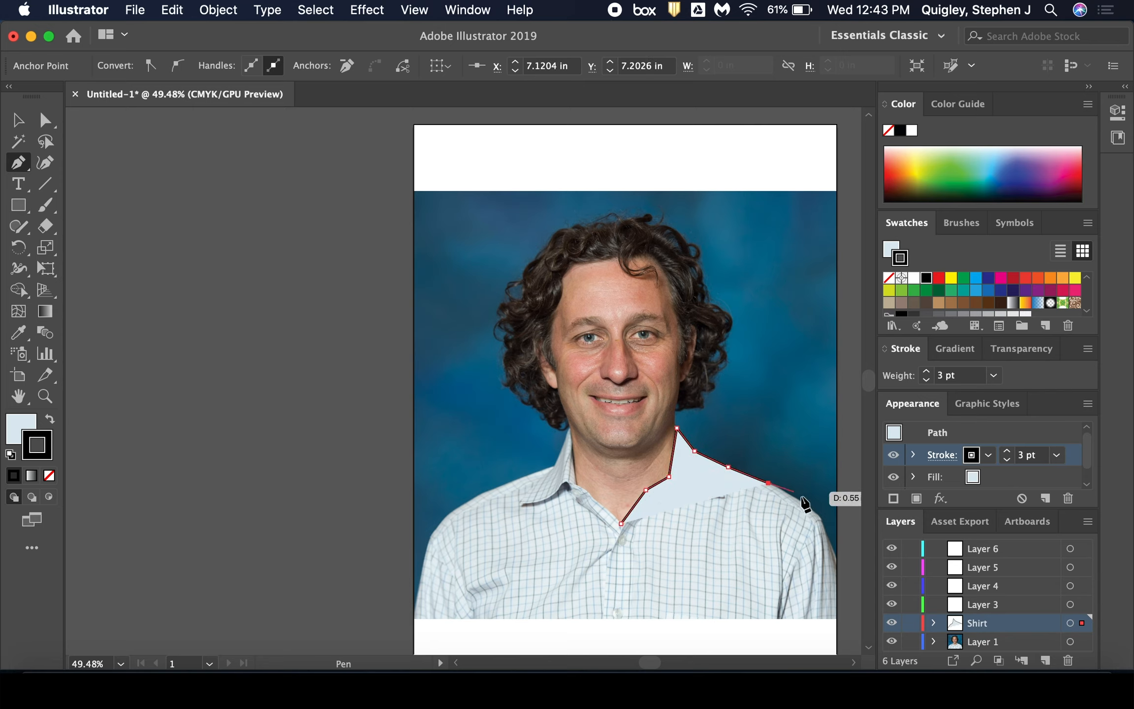
{"action": "left_click", "coordinate": [809, 502]}
{"action": "left_click", "coordinate": [825, 524]}
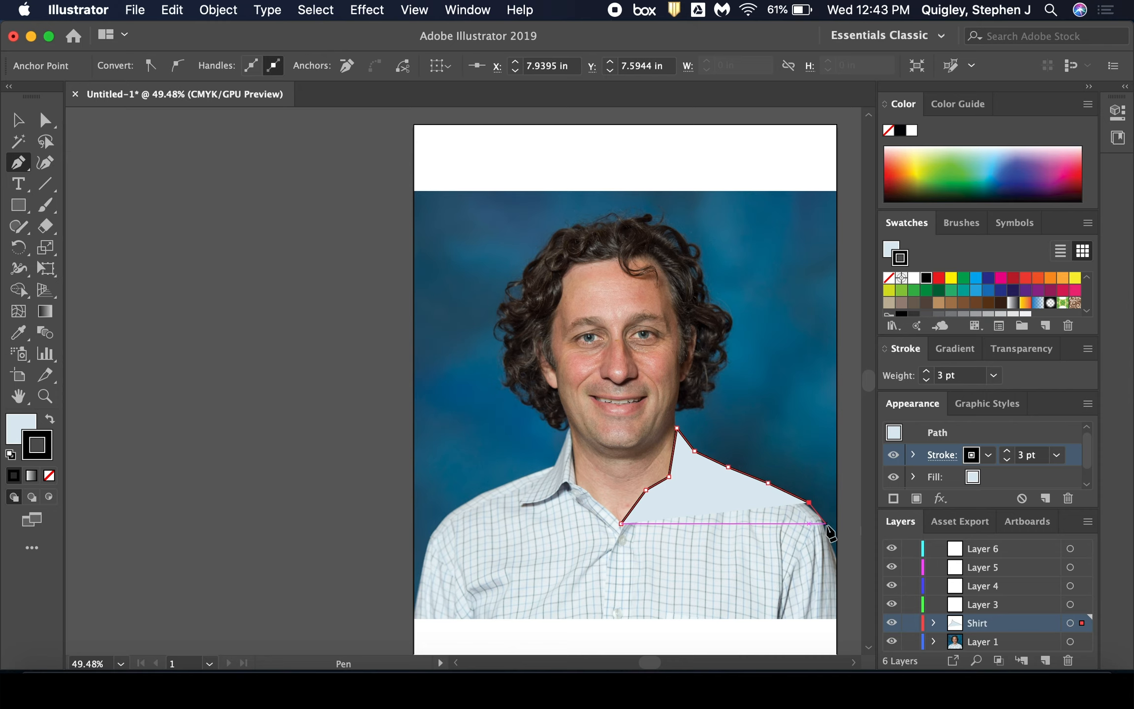
{"action": "left_click", "coordinate": [837, 555]}
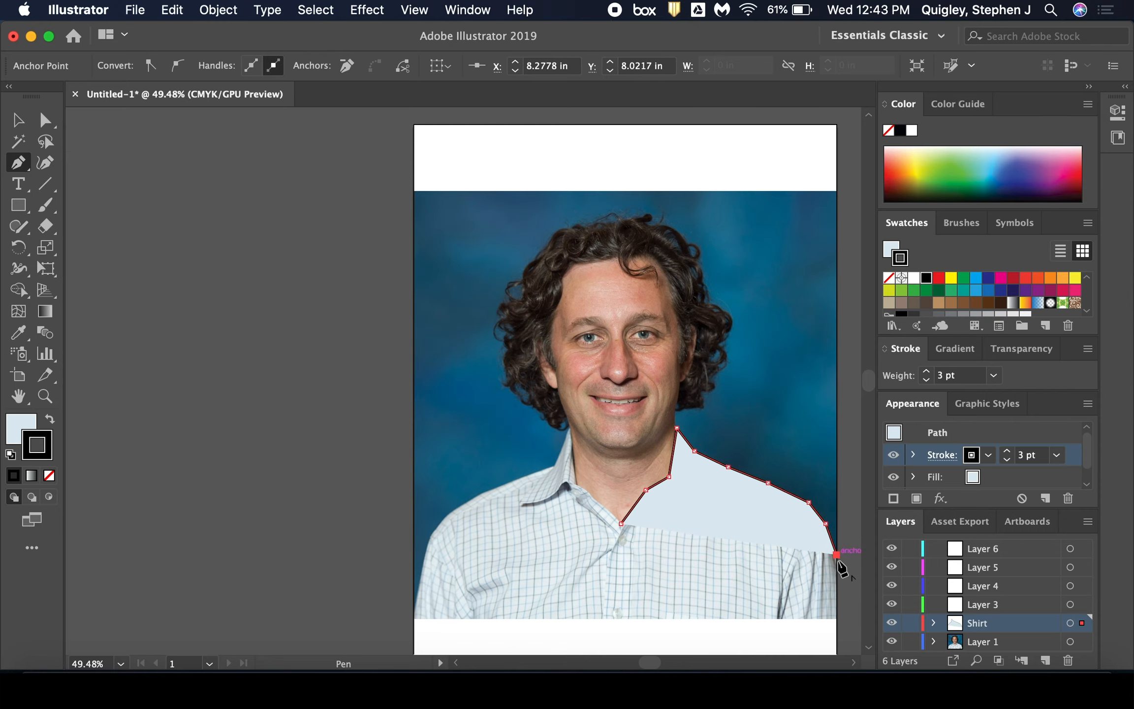
{"action": "left_click", "coordinate": [837, 617]}
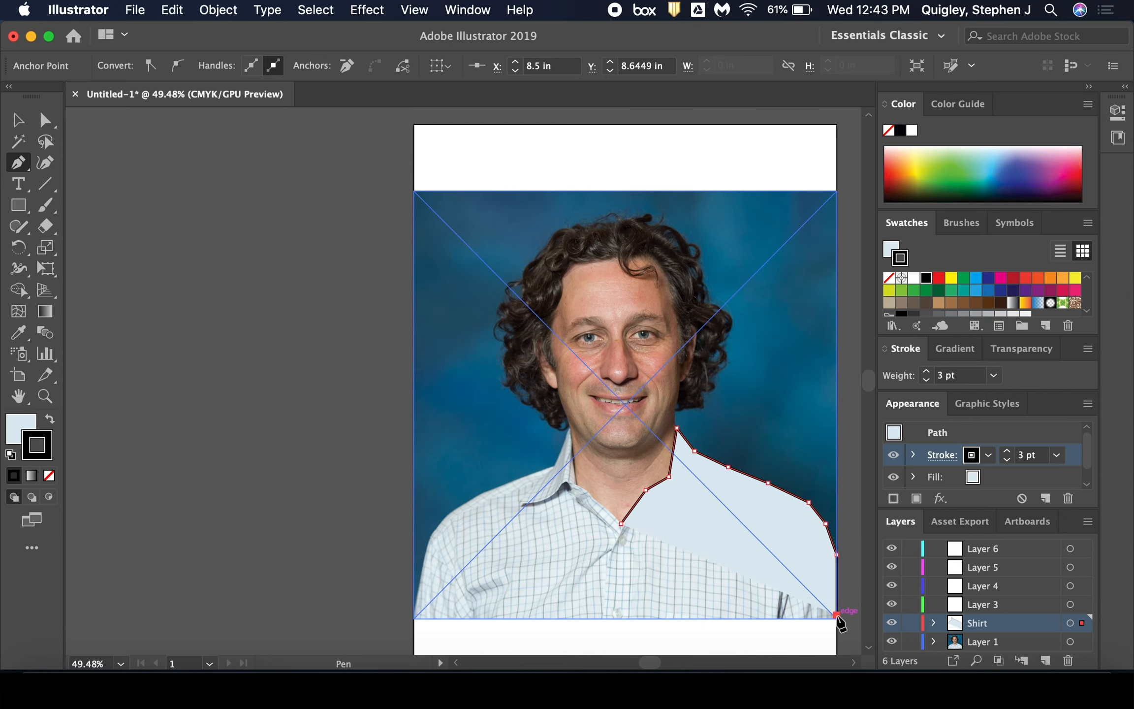
Extend the shirt outline along the photo's bottom edge to its lower-left corner.
{"action": "left_click", "coordinate": [665, 618]}
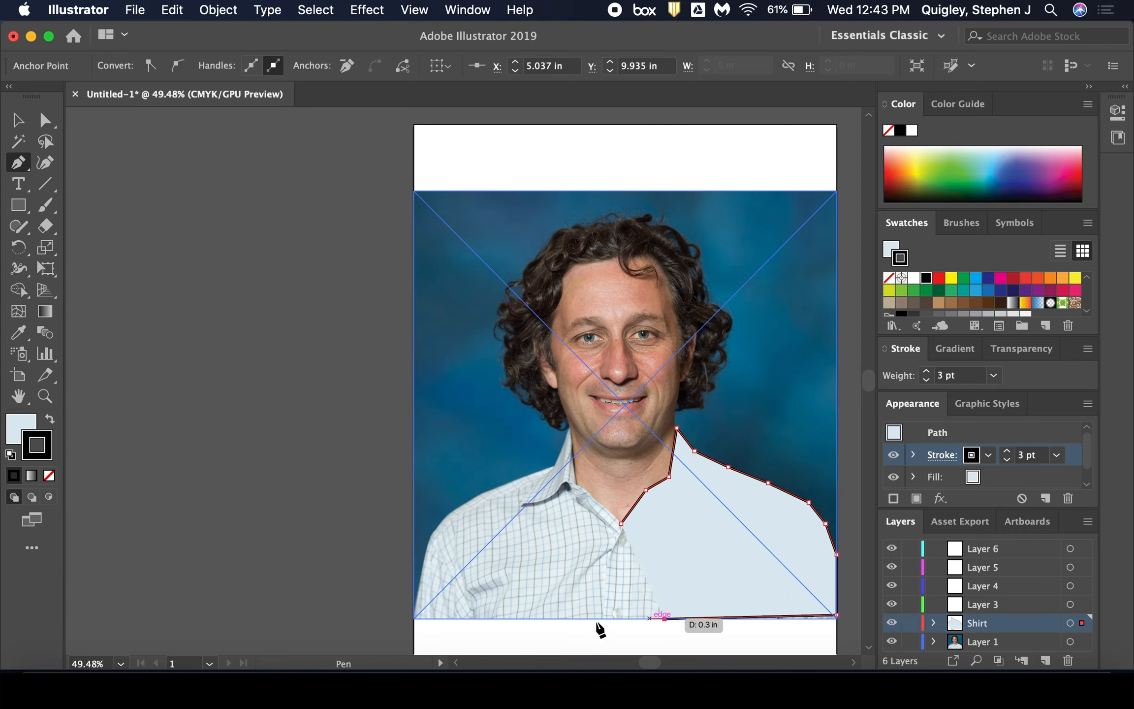
{"action": "left_click", "coordinate": [554, 618]}
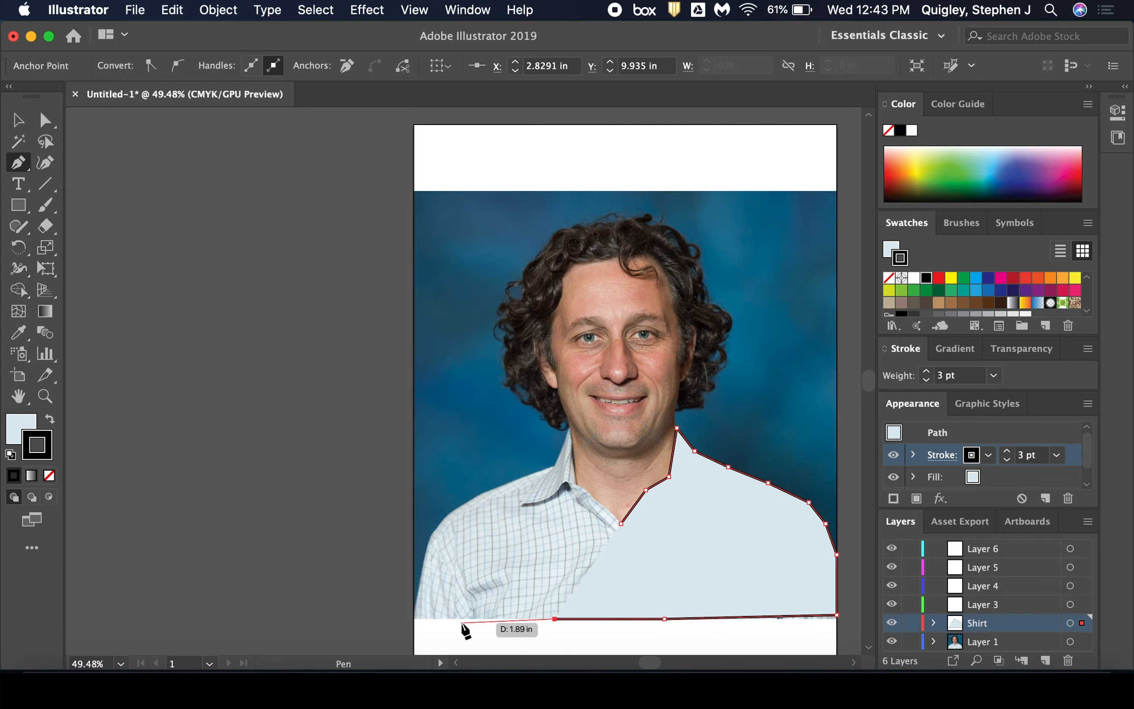
{"action": "left_click", "coordinate": [414, 617]}
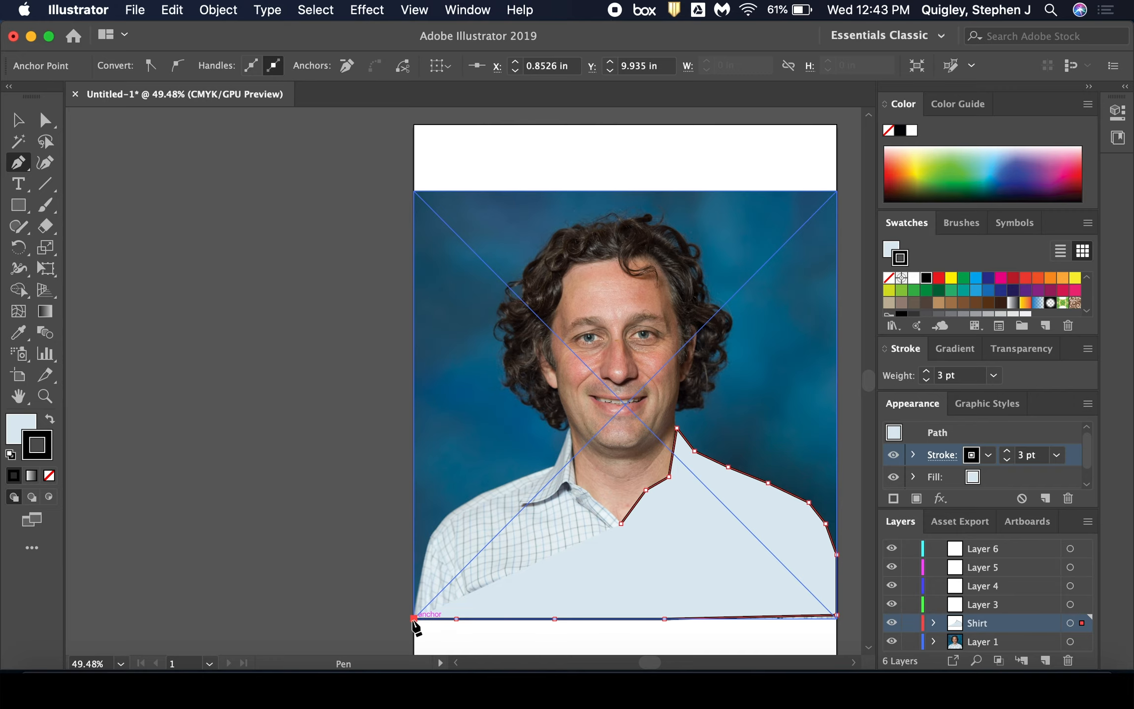
Trace the shirt outline up the left sleeve and across the left shoulder to the base of the collar.
{"action": "left_click", "coordinate": [424, 554]}
{"action": "left_click", "coordinate": [435, 523]}
{"action": "left_click", "coordinate": [466, 502]}
{"action": "left_click", "coordinate": [510, 483]}
{"action": "left_click", "coordinate": [535, 472]}
{"action": "left_click_drag", "start_coordinate": [539, 470], "coordinate": [552, 465]}
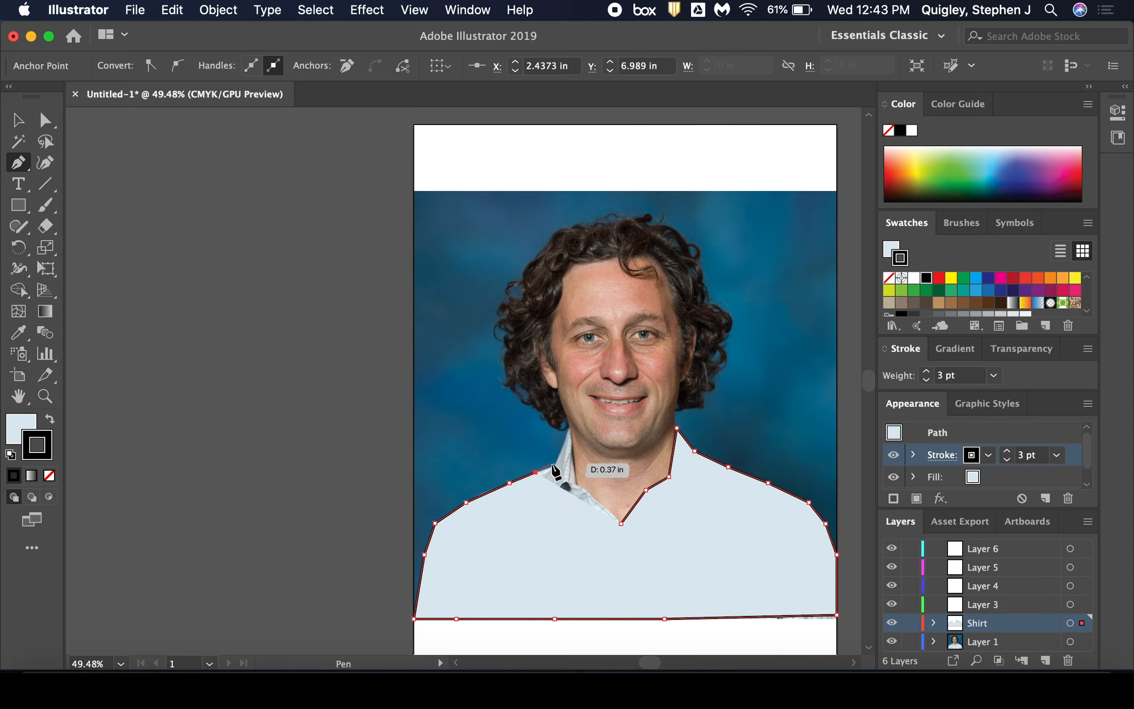
{"action": "left_click", "coordinate": [552, 465]}
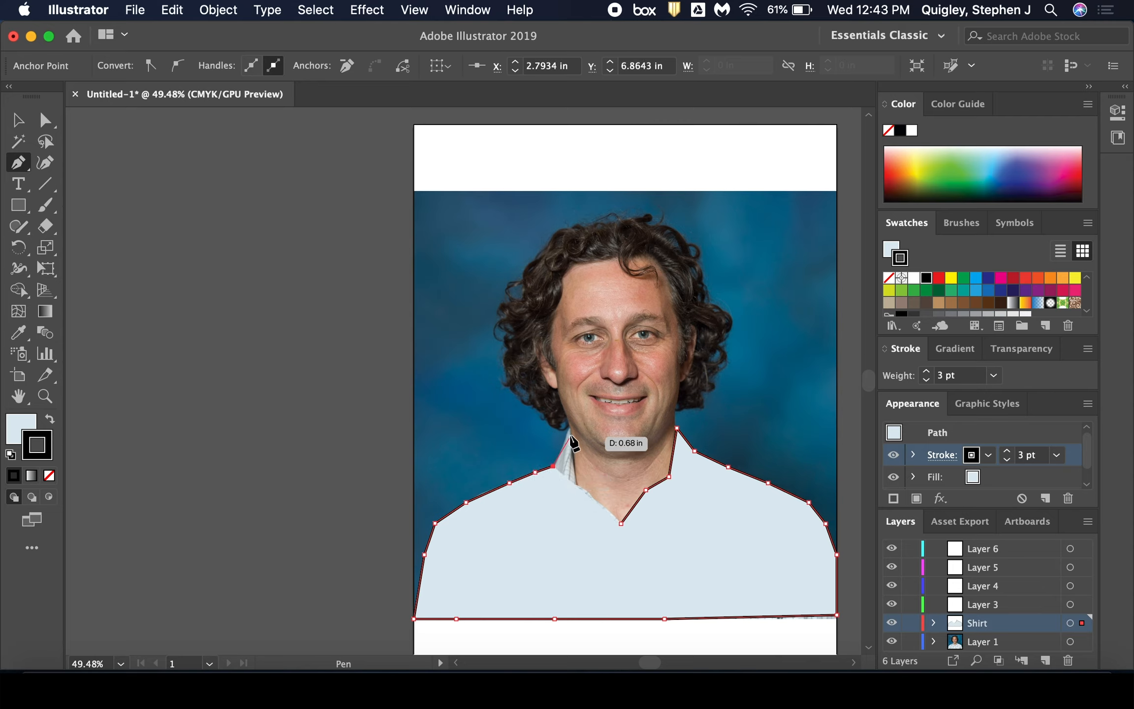
Trace the left side of the collar and neck opening, closing the shirt path at the V.
{"action": "left_click", "coordinate": [569, 428]}
{"action": "left_click", "coordinate": [577, 485]}
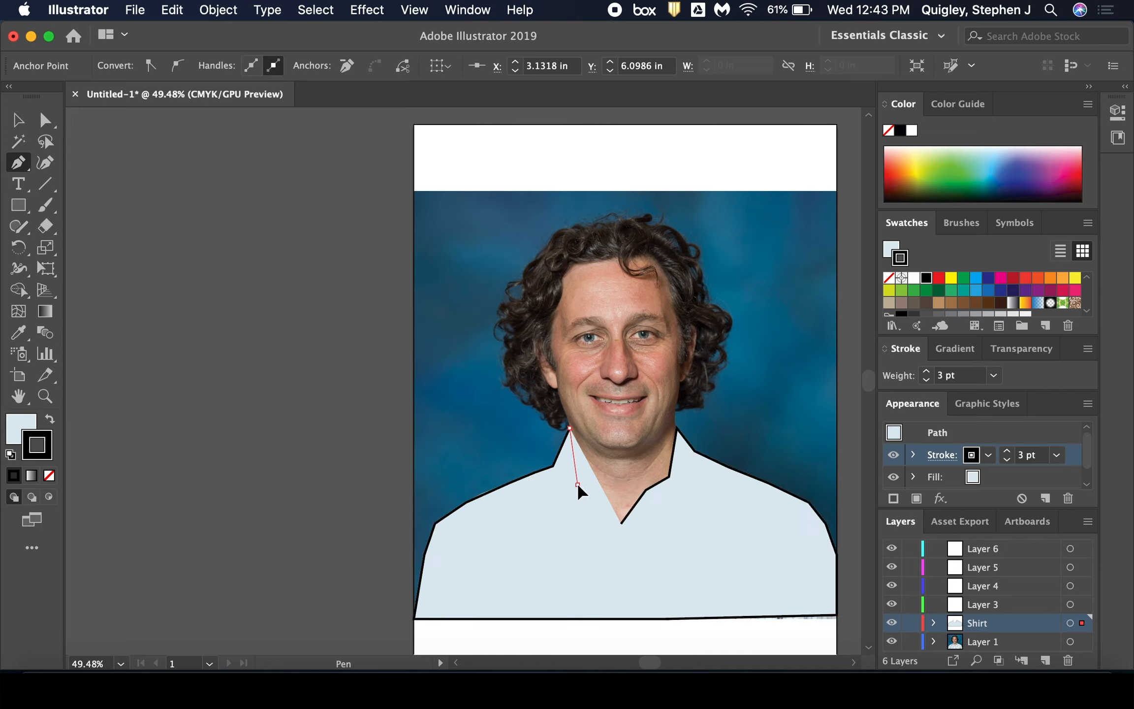
{"action": "left_click_drag", "start_coordinate": [591, 501], "coordinate": [597, 505]}
{"action": "left_click", "coordinate": [597, 504]}
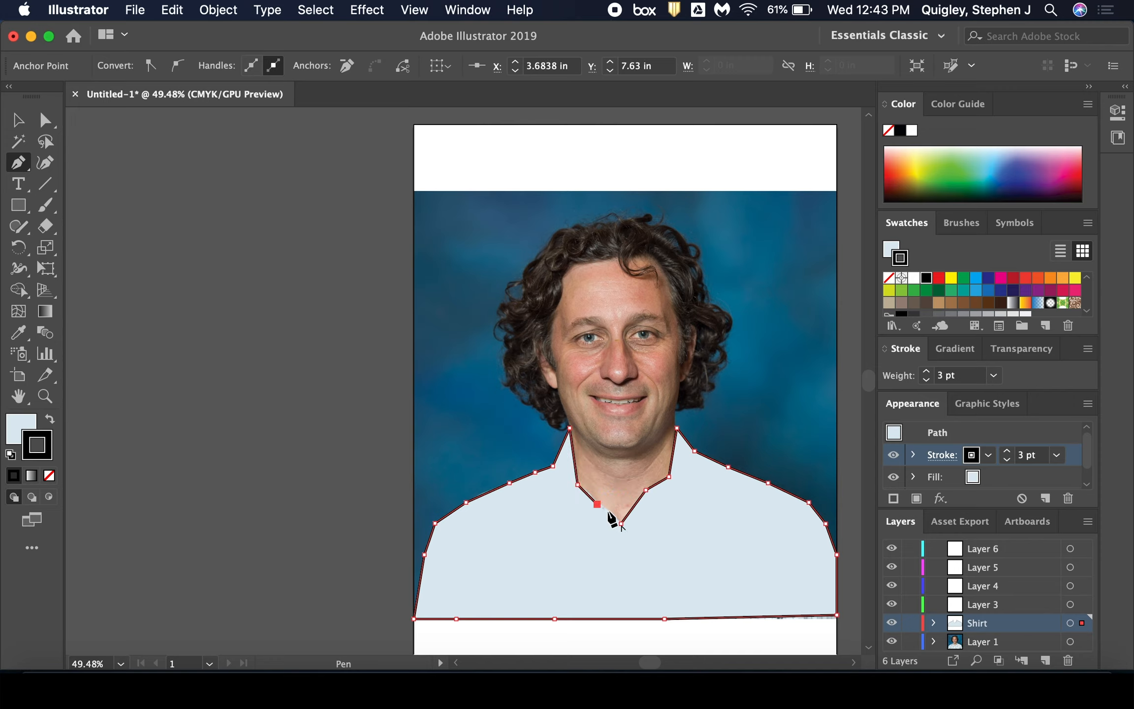
{"action": "left_click", "coordinate": [620, 523]}
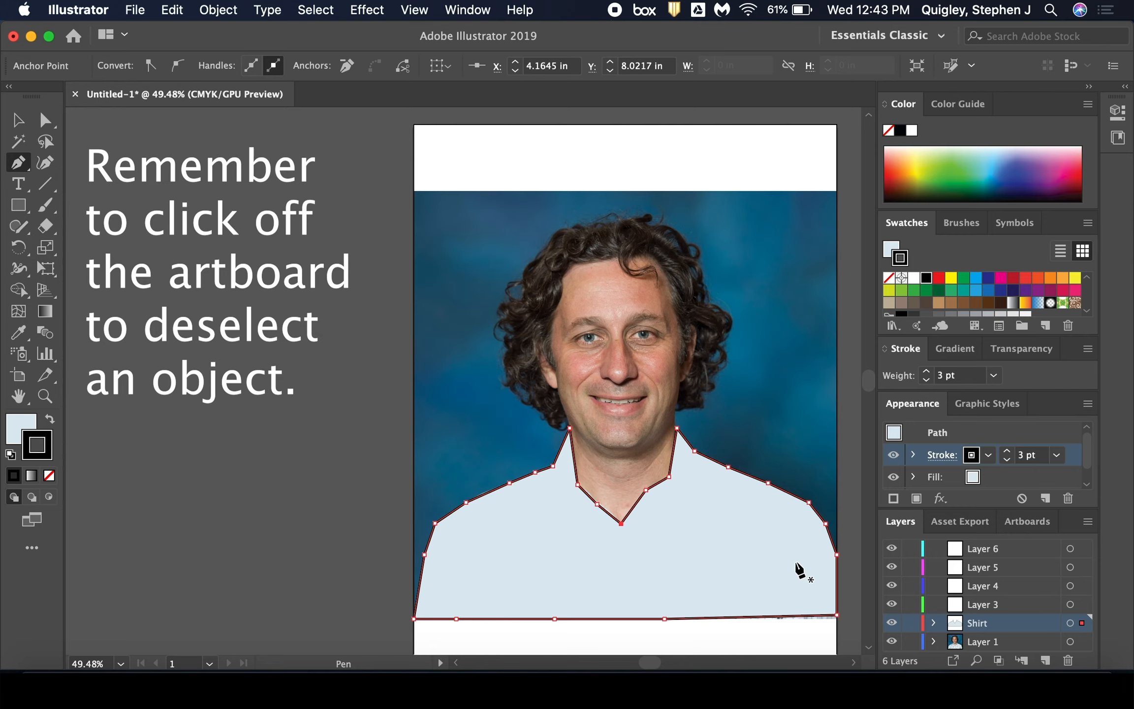
Rename Layer 3 as Hair and deselect the shirt shape.
{"action": "left_click", "coordinate": [980, 605]}
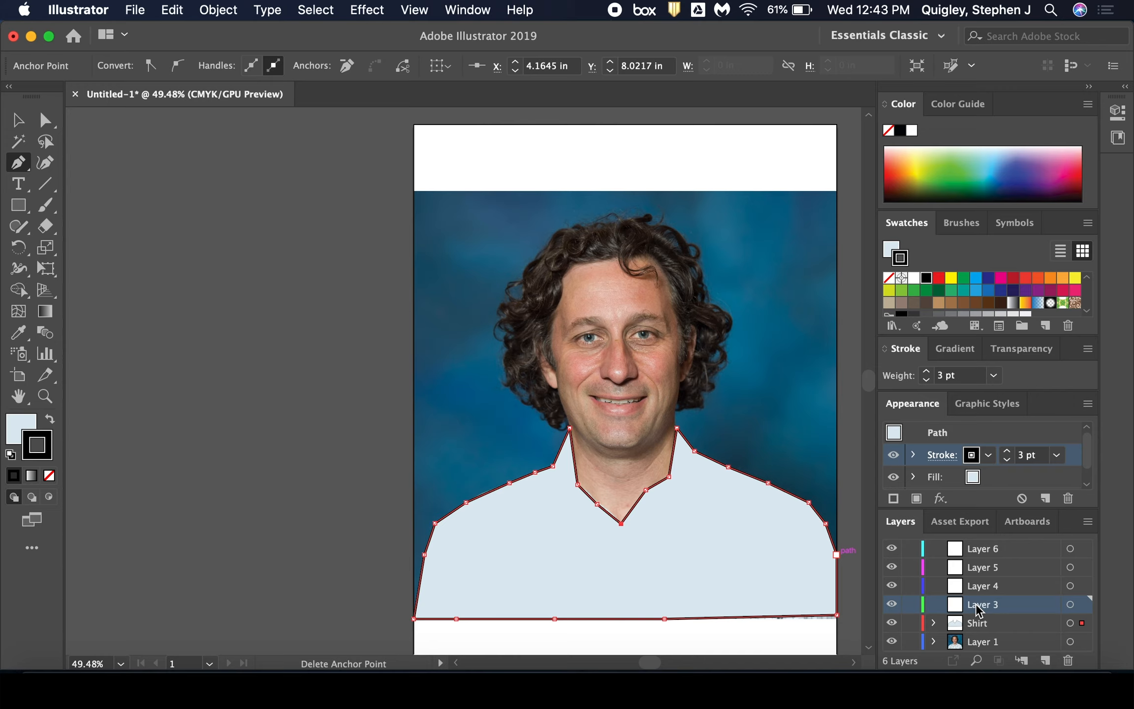
{"action": "double_click", "coordinate": [980, 607]}
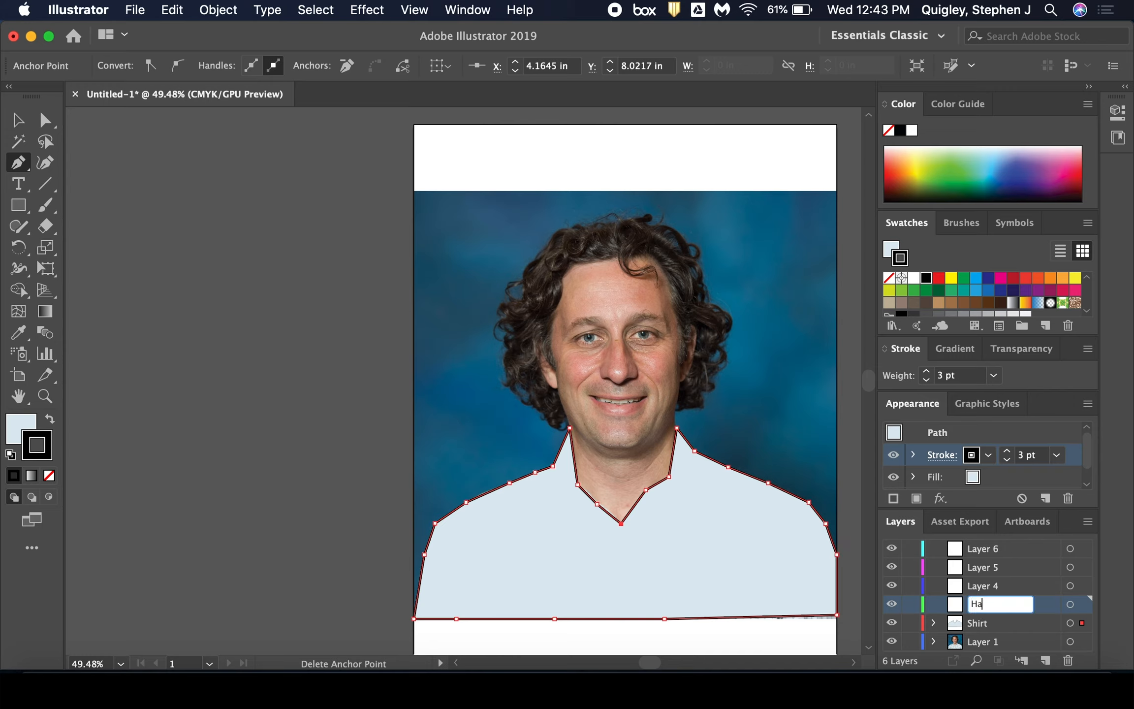
{"action": "type", "text": "Hair"}
{"action": "left_click", "coordinate": [18, 121]}
{"action": "left_click", "coordinate": [511, 153]}
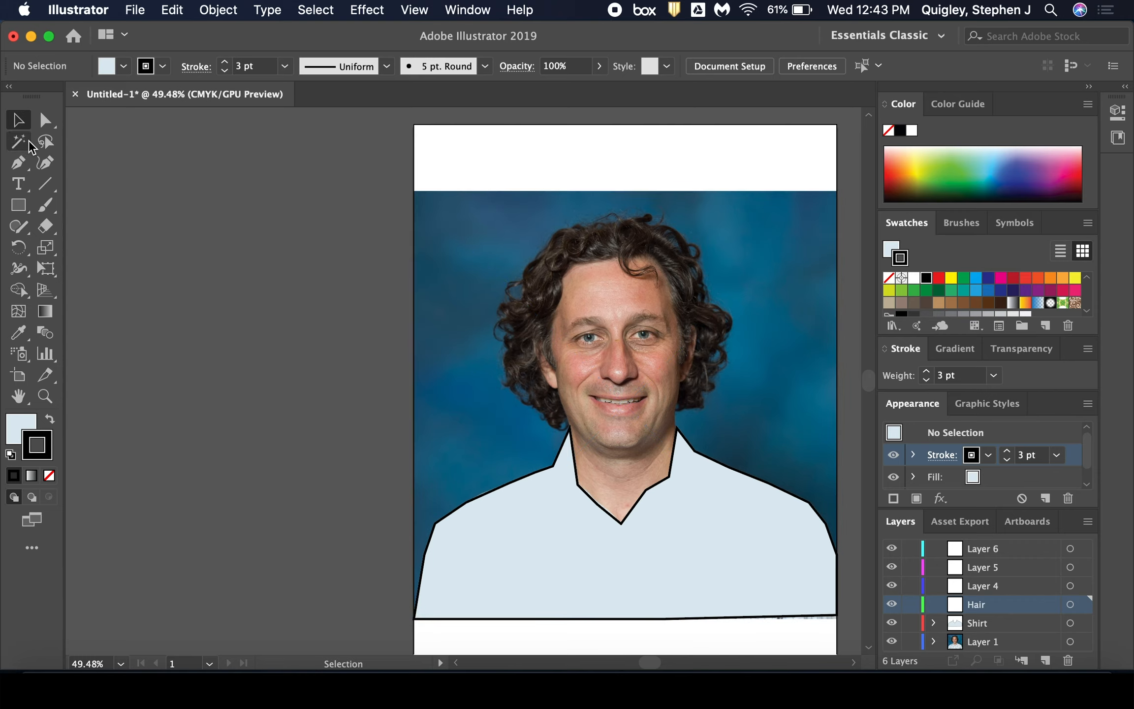
Sample the dark brown hair colour as the fill and set a solid black stroke for drawing with the Pen tool.
{"action": "left_click", "coordinate": [19, 333]}
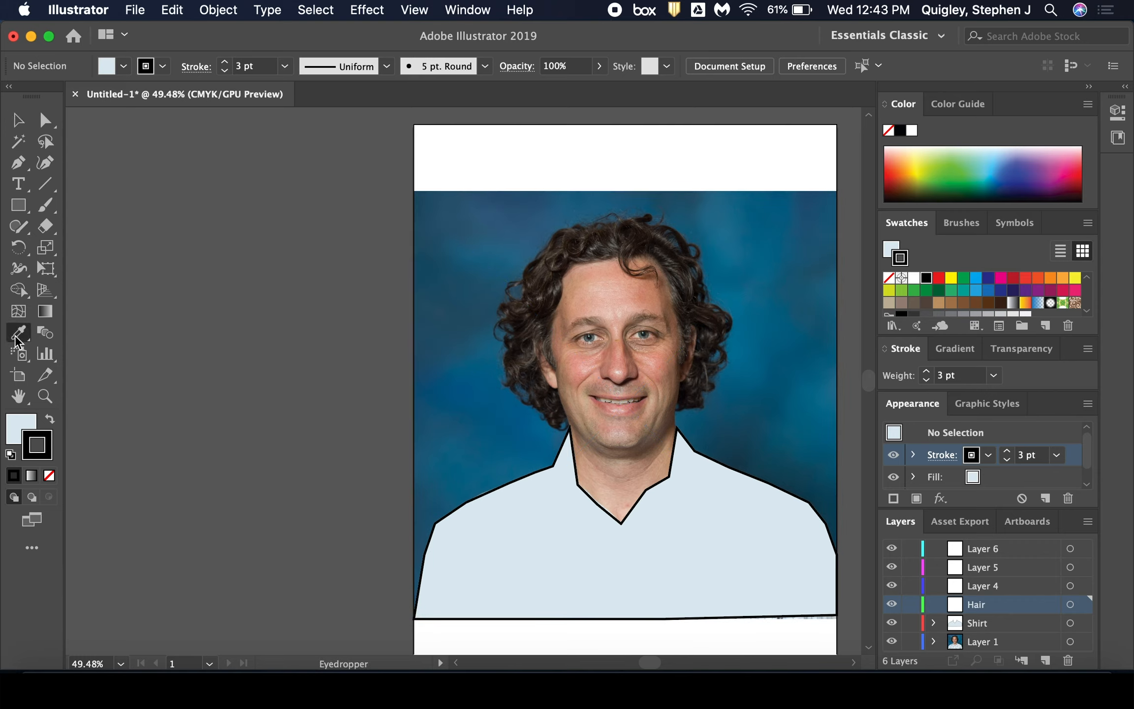
{"action": "left_click", "coordinate": [539, 272]}
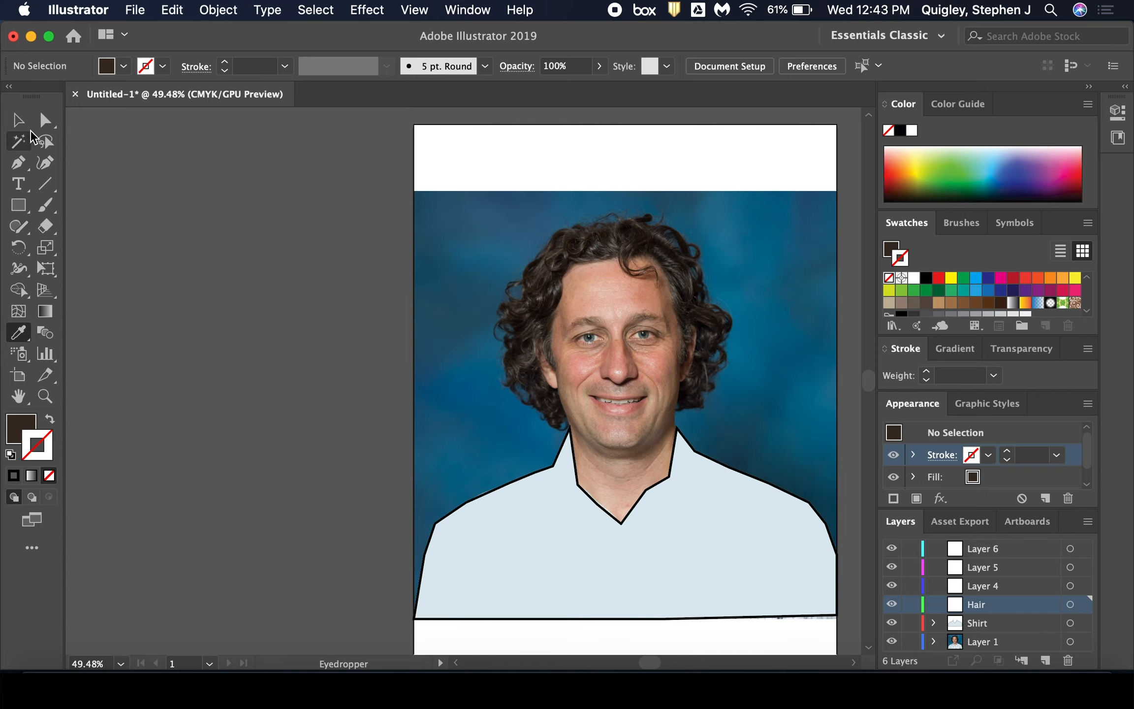
{"action": "left_click", "coordinate": [18, 163]}
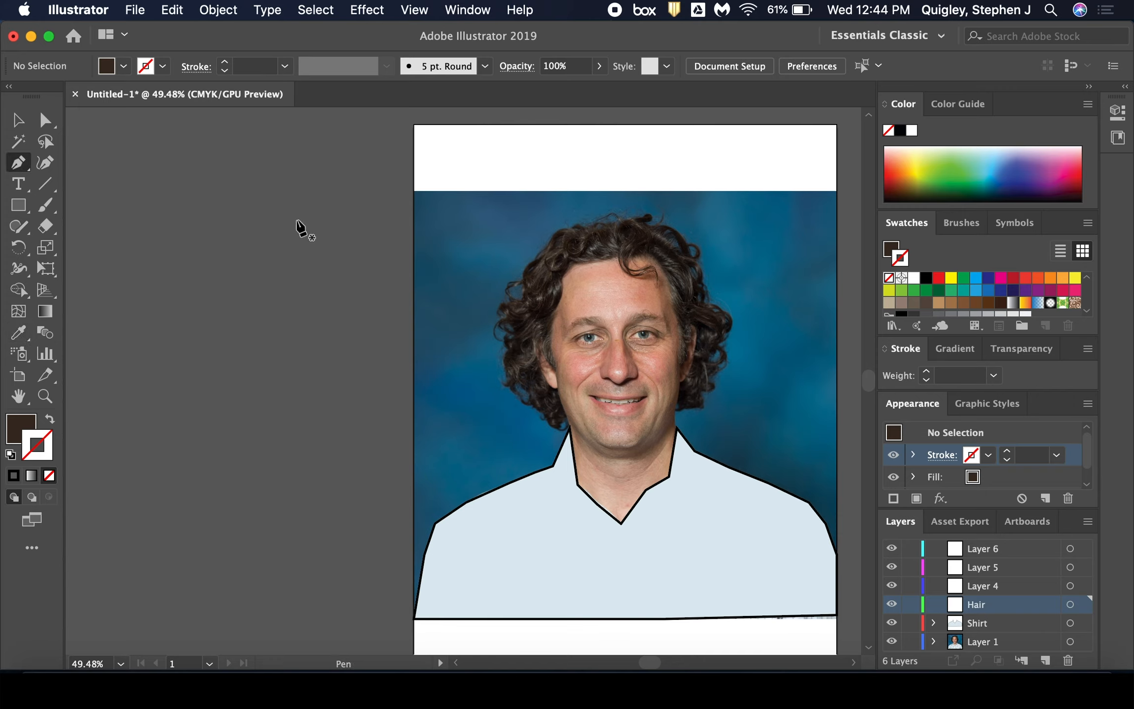
{"action": "left_click", "coordinate": [13, 475]}
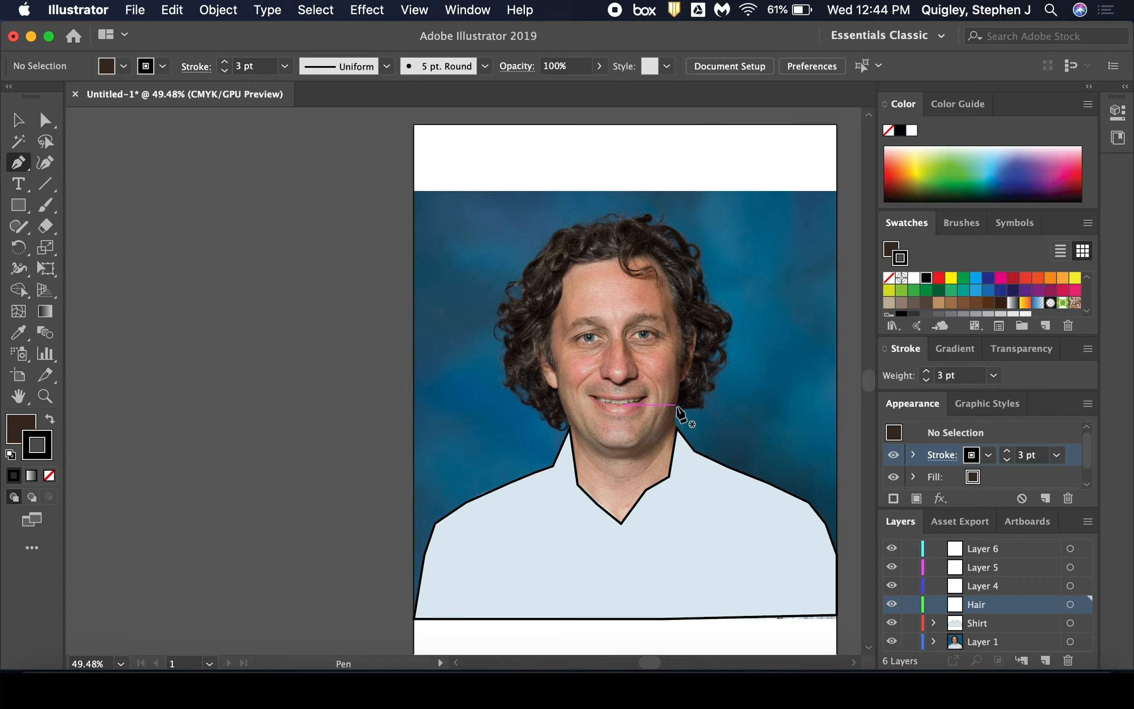
Start the hair outline beside the jaw on the portrait's right and trace it up and around the ear with the Pen tool.
{"action": "left_click_drag", "start_coordinate": [675, 406], "coordinate": [682, 379]}
{"action": "left_click", "coordinate": [692, 357]}
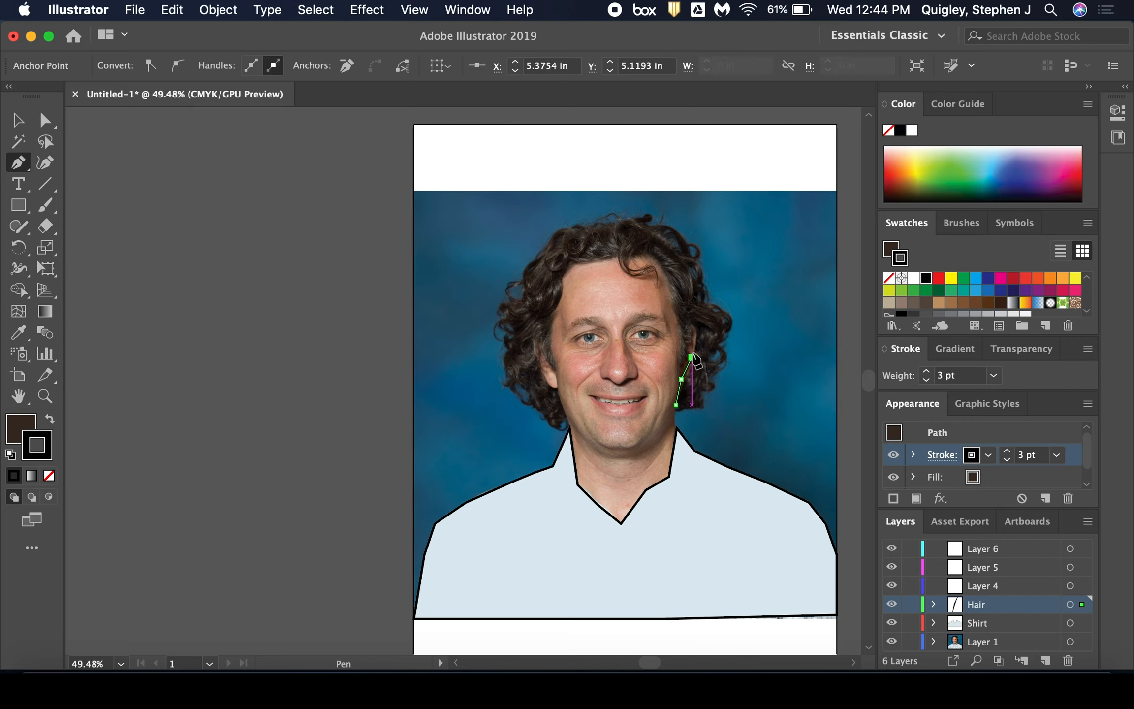
{"action": "left_click", "coordinate": [698, 333]}
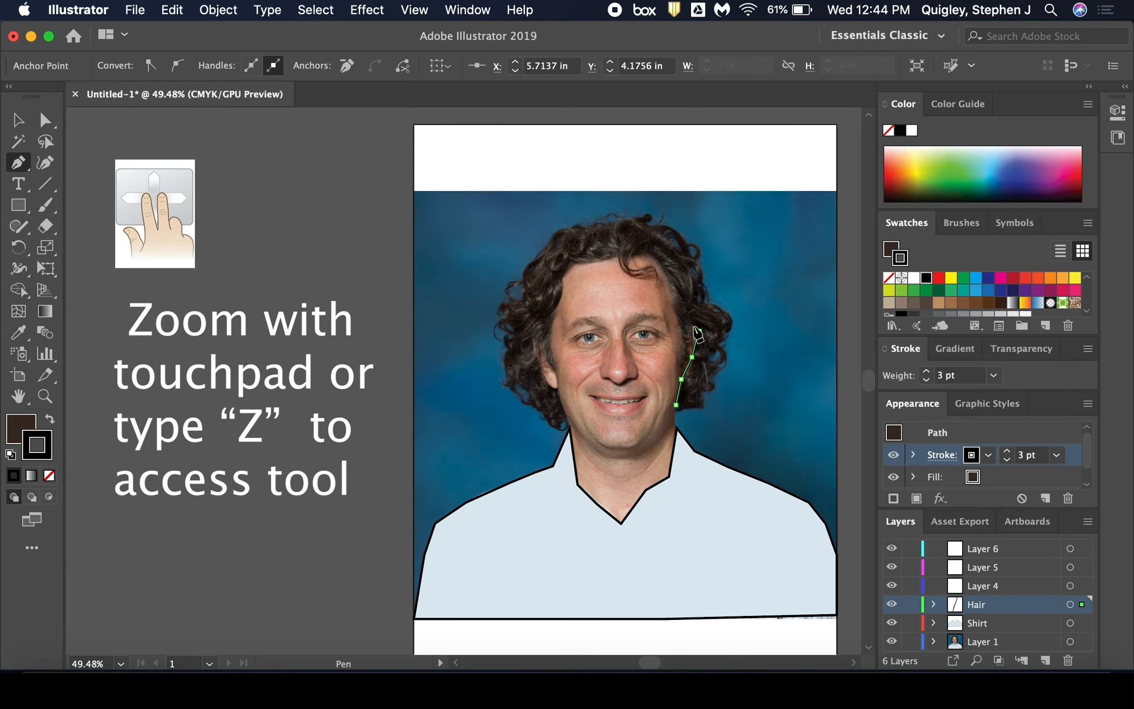
{"action": "left_click_drag", "start_coordinate": [698, 333], "coordinate": [693, 349]}
{"action": "scroll", "coordinate": [691, 342], "scroll_direction": "up", "scroll_amount": 10}
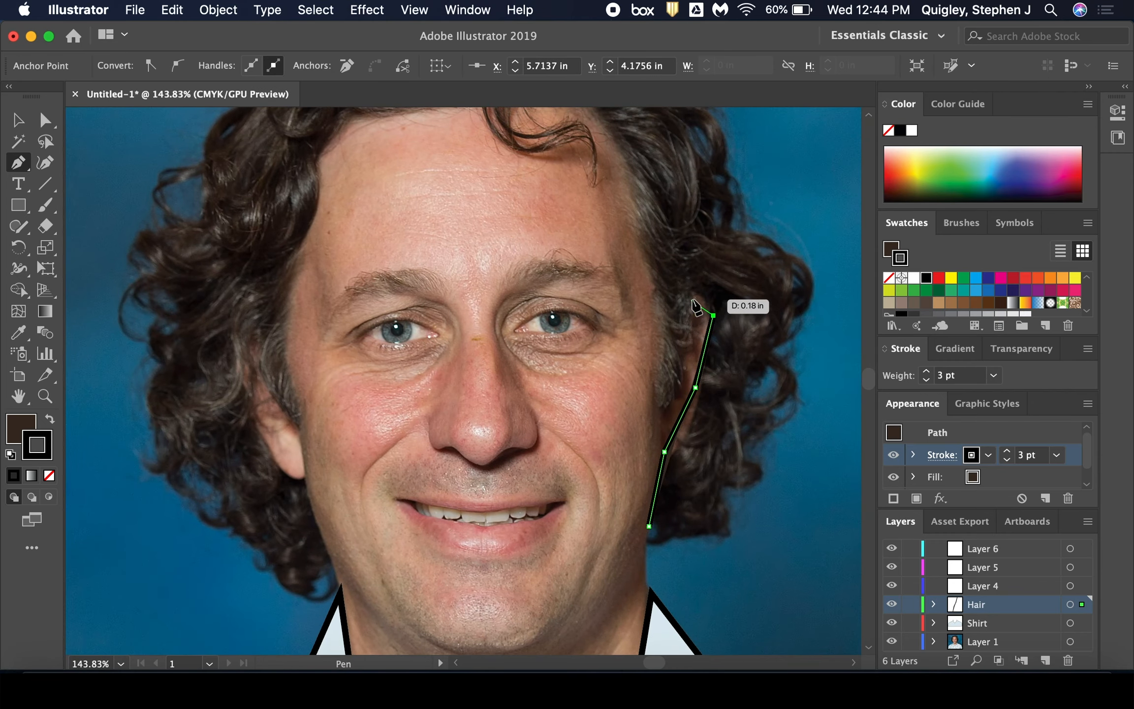
{"action": "left_click_drag", "start_coordinate": [694, 293], "coordinate": [692, 331]}
{"action": "left_click", "coordinate": [689, 363]}
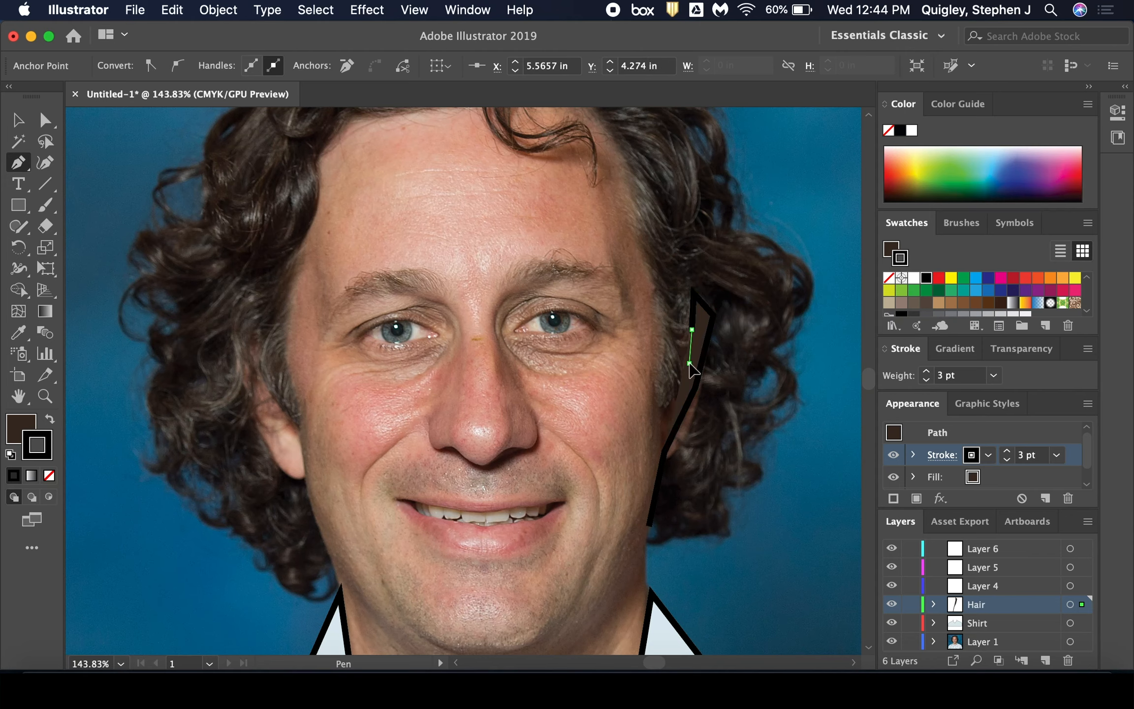
{"action": "left_click", "coordinate": [682, 389]}
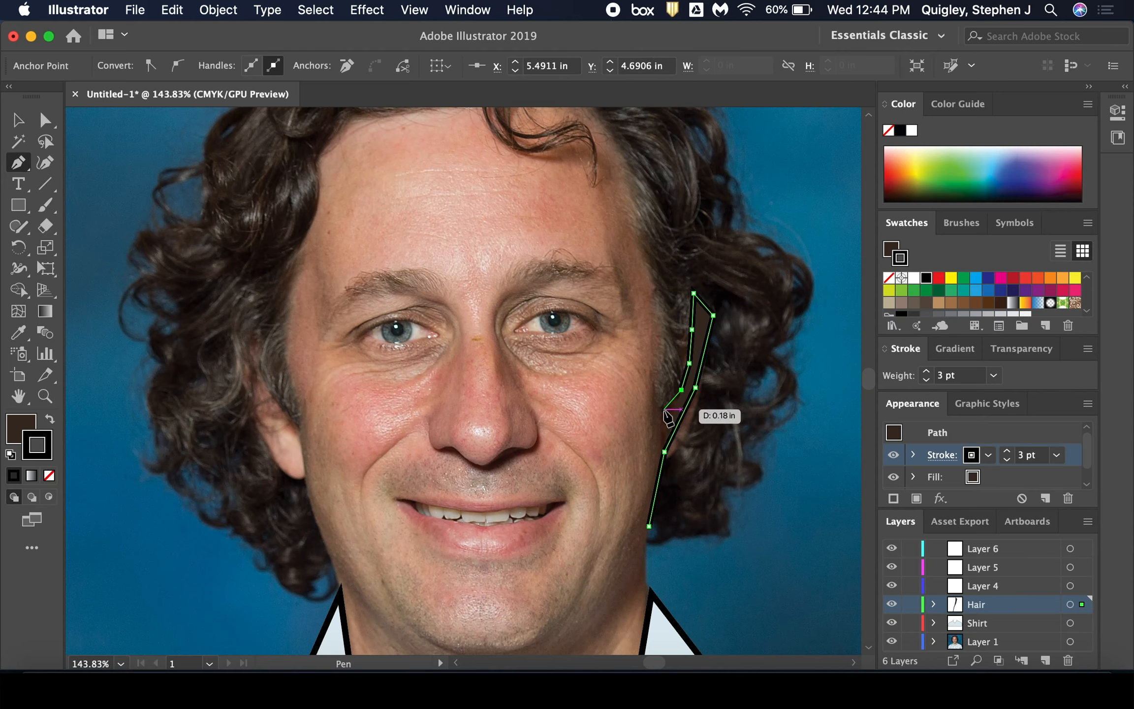
{"action": "left_click_drag", "start_coordinate": [661, 410], "coordinate": [658, 379]}
Continue the hair outline up the right sideburn and temple towards the forehead.
{"action": "left_click", "coordinate": [653, 363]}
{"action": "left_click", "coordinate": [656, 294]}
{"action": "left_click", "coordinate": [643, 253]}
{"action": "left_click", "coordinate": [631, 214]}
{"action": "left_click", "coordinate": [613, 144]}
{"action": "scroll", "coordinate": [614, 144], "scroll_direction": "down", "scroll_amount": 4}
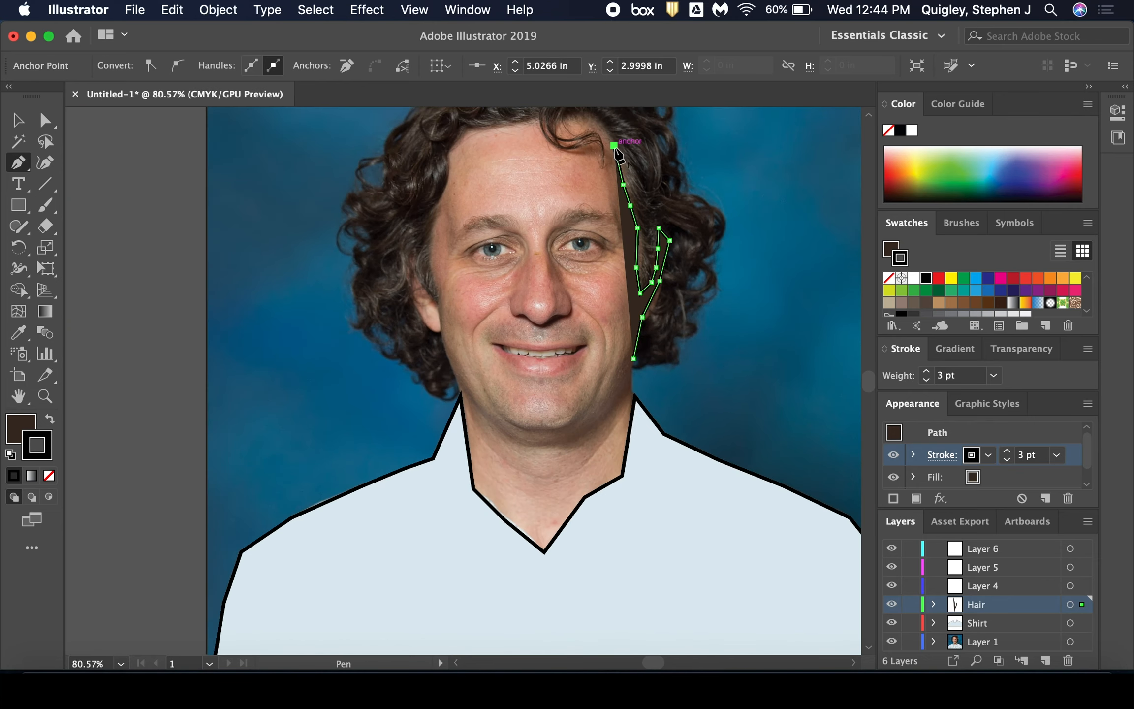
Trace the loose curl and the hairline across the forehead down to the left temple.
{"action": "left_click", "coordinate": [598, 124]}
{"action": "left_click", "coordinate": [608, 159]}
{"action": "left_click", "coordinate": [588, 146]}
{"action": "left_click", "coordinate": [563, 152]}
{"action": "left_click", "coordinate": [550, 130]}
{"action": "left_click", "coordinate": [517, 129]}
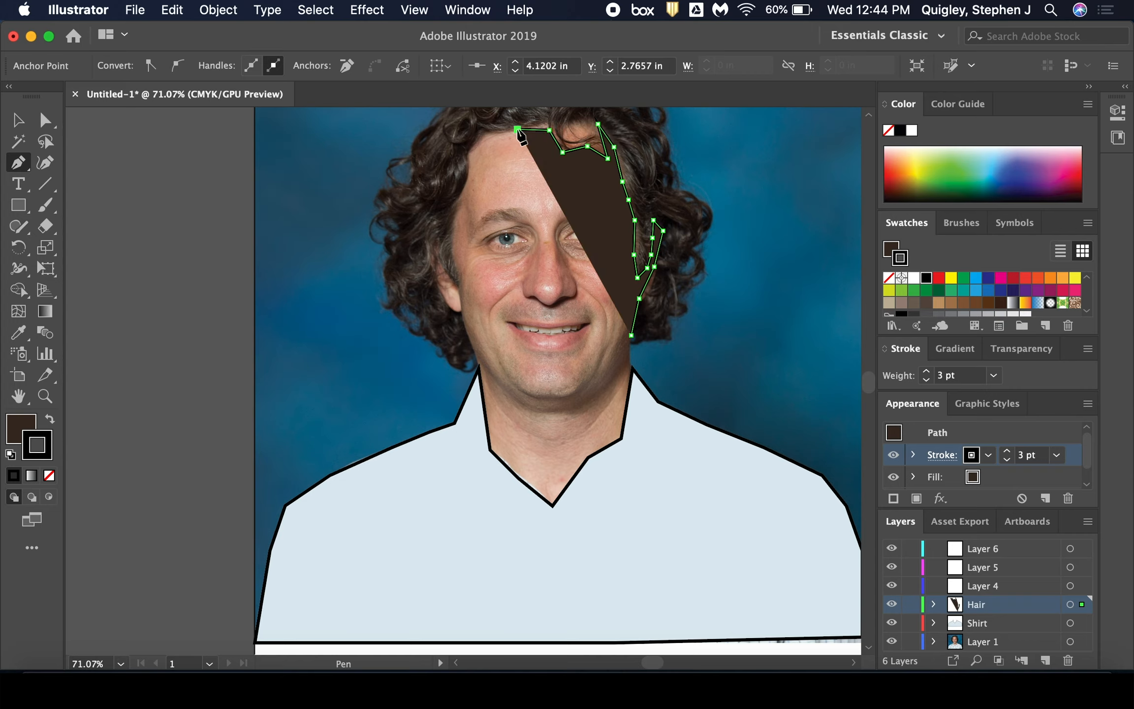
{"action": "left_click", "coordinate": [490, 129]}
{"action": "left_click", "coordinate": [471, 151]}
{"action": "left_click", "coordinate": [454, 203]}
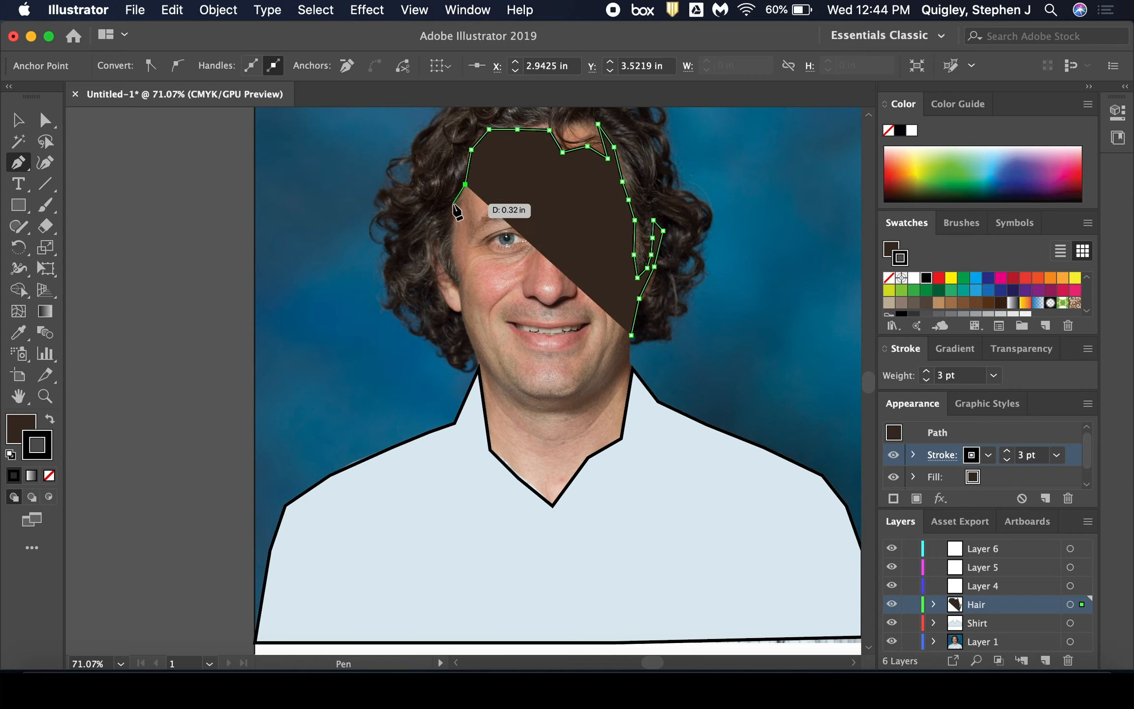
Trace the inner hair edge down the left temple and around the pointed sideburn to the top of the ear.
{"action": "left_click", "coordinate": [452, 229]}
{"action": "left_click", "coordinate": [453, 257]}
{"action": "left_click", "coordinate": [462, 272]}
{"action": "left_click", "coordinate": [460, 286]}
{"action": "left_click", "coordinate": [448, 273]}
{"action": "left_click", "coordinate": [438, 255]}
Continue the hair outline down behind the left ear and along the jaw to the collar tip.
{"action": "left_click", "coordinate": [438, 274]}
{"action": "left_click", "coordinate": [444, 293]}
{"action": "left_click", "coordinate": [452, 308]}
{"action": "left_click", "coordinate": [460, 313]}
{"action": "left_click", "coordinate": [471, 343]}
{"action": "left_click", "coordinate": [479, 368]}
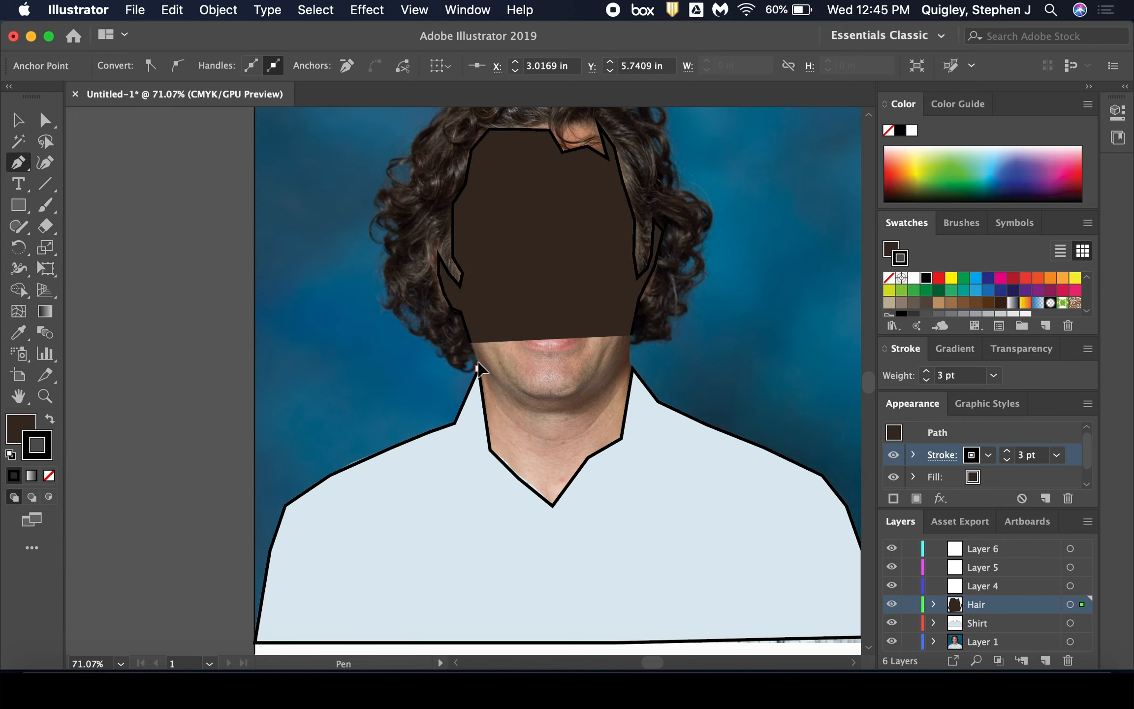
Trace the outer hair edge from the left collar tip up around the lower-left curls.
{"action": "left_click", "coordinate": [468, 373]}
{"action": "left_click", "coordinate": [442, 355]}
{"action": "left_click", "coordinate": [426, 339]}
{"action": "left_click", "coordinate": [406, 326]}
{"action": "left_click", "coordinate": [389, 307]}
{"action": "left_click", "coordinate": [380, 299]}
{"action": "left_click", "coordinate": [380, 249]}
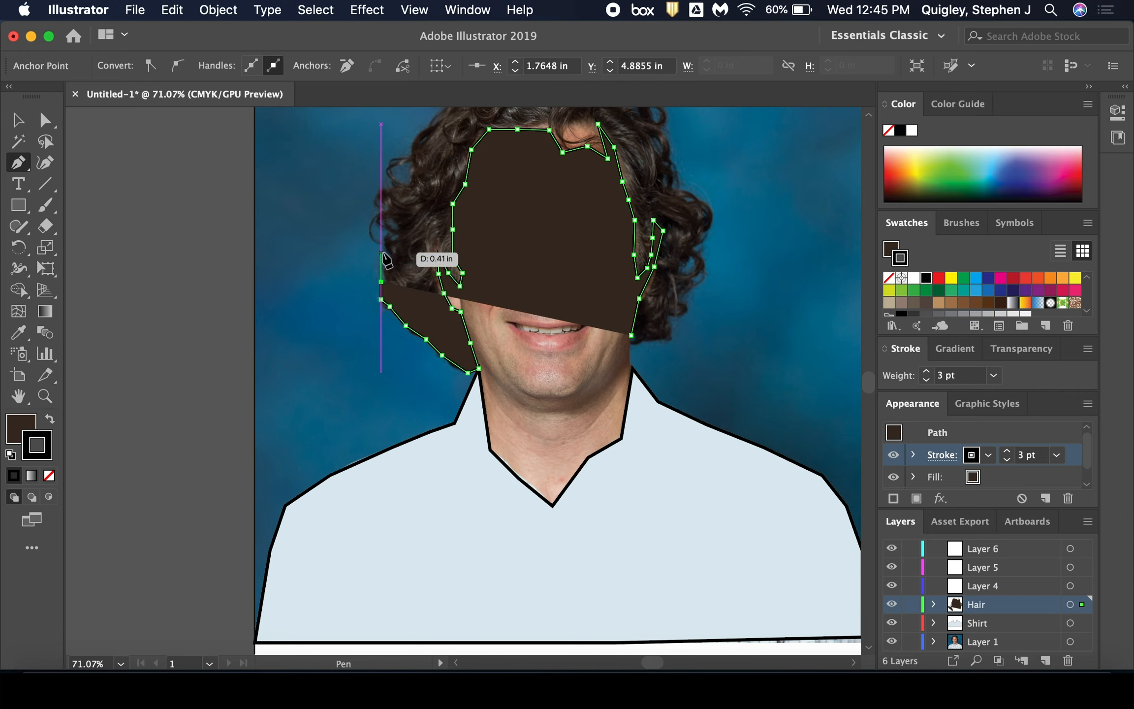
Continue the outer hair edge up the left side of the head to above ear level.
{"action": "left_click", "coordinate": [368, 235]}
{"action": "left_click", "coordinate": [438, 255]}
{"action": "left_click", "coordinate": [379, 209], "text": "super"}
{"action": "left_click", "coordinate": [377, 202]}
{"action": "left_click", "coordinate": [392, 169]}
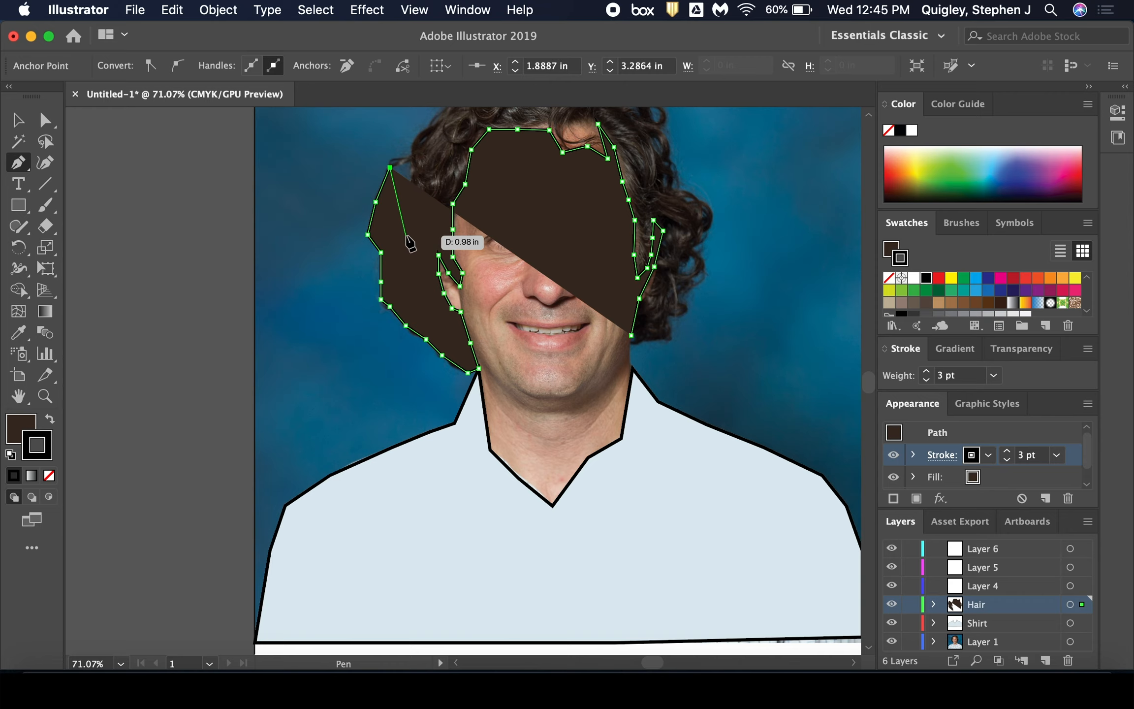
Trace the outer hair edge over the top of the head to the upper-right curls.
{"action": "scroll", "coordinate": [433, 244], "scroll_direction": "down", "scroll_amount": 1}
{"action": "left_click", "coordinate": [448, 142]}
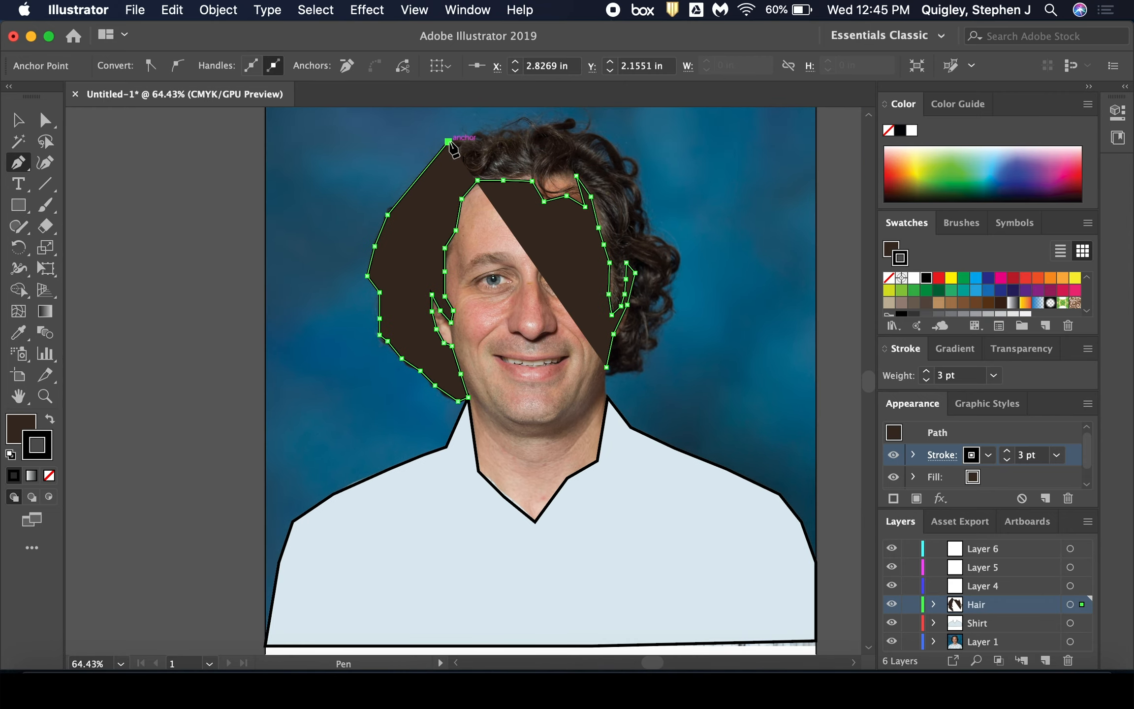
{"action": "left_click", "coordinate": [473, 132]}
{"action": "scroll", "coordinate": [532, 123], "scroll_direction": "up", "scroll_amount": 1}
{"action": "left_click", "coordinate": [535, 131]}
{"action": "left_click", "coordinate": [594, 141]}
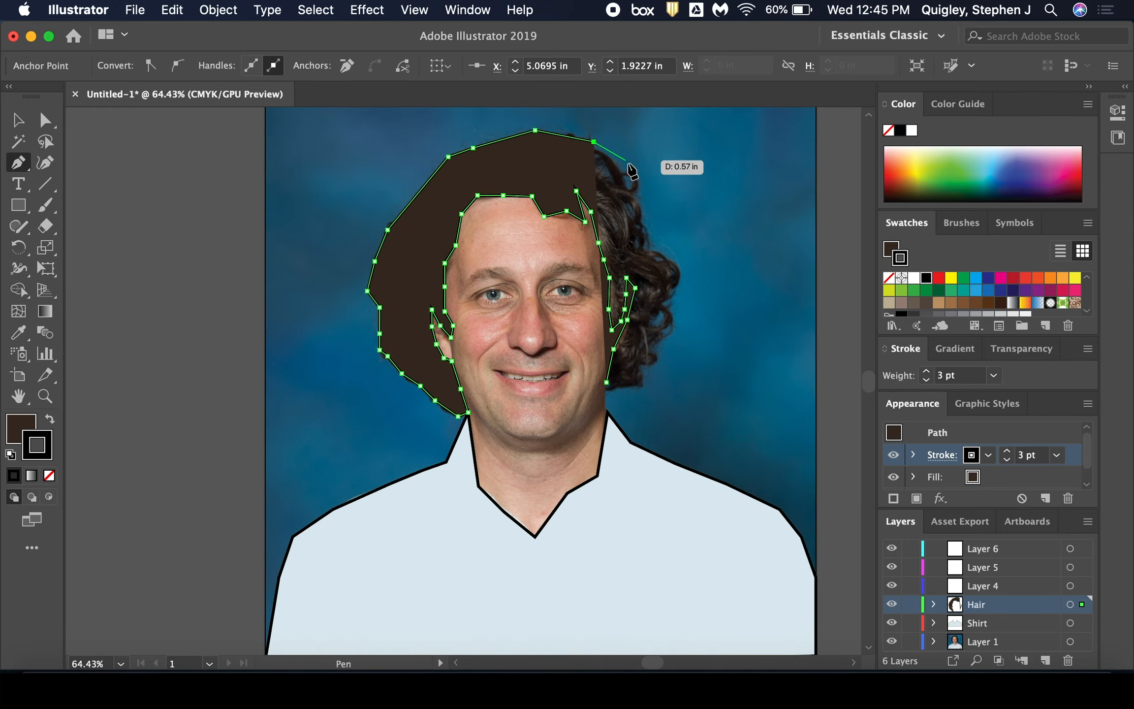
Trace the outer hair edge down the right side, close the path at its starting point beside the jaw, and deselect the shape.
{"action": "left_click", "coordinate": [629, 178]}
{"action": "left_click", "coordinate": [642, 206]}
{"action": "left_click", "coordinate": [650, 244]}
{"action": "left_click", "coordinate": [682, 268]}
{"action": "left_click", "coordinate": [672, 304]}
{"action": "left_click", "coordinate": [674, 334]}
{"action": "left_click", "coordinate": [639, 387]}
{"action": "left_click", "coordinate": [607, 392]}
{"action": "left_click", "coordinate": [607, 382]}
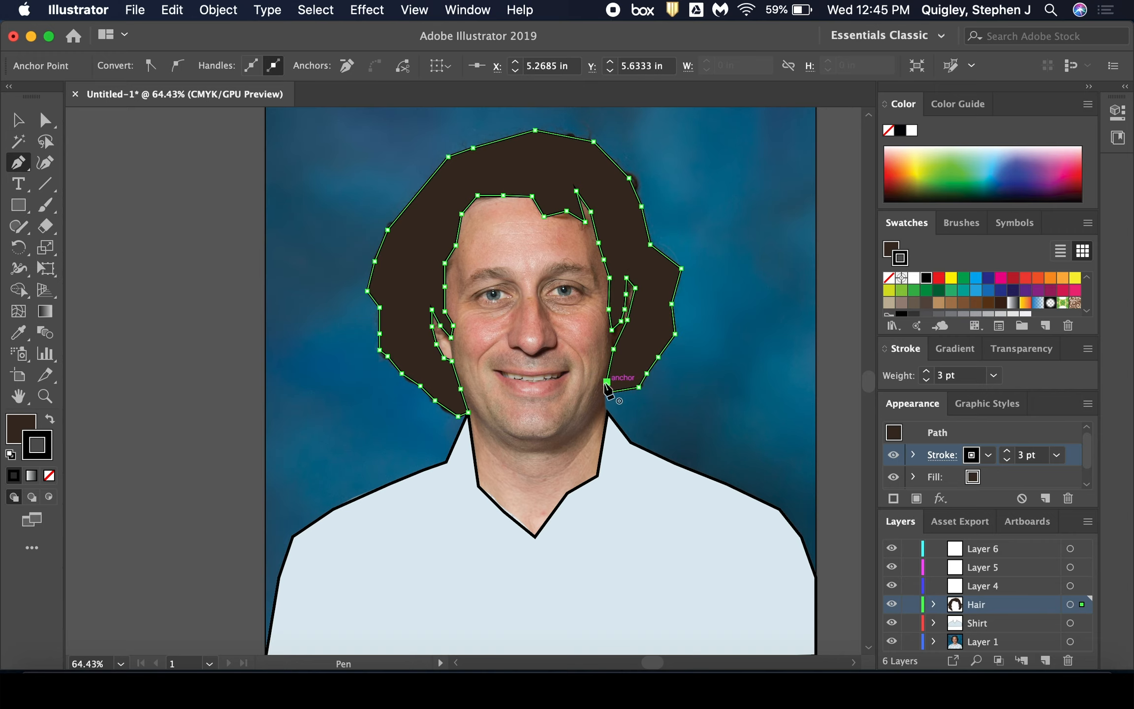
{"action": "left_click", "coordinate": [18, 119]}
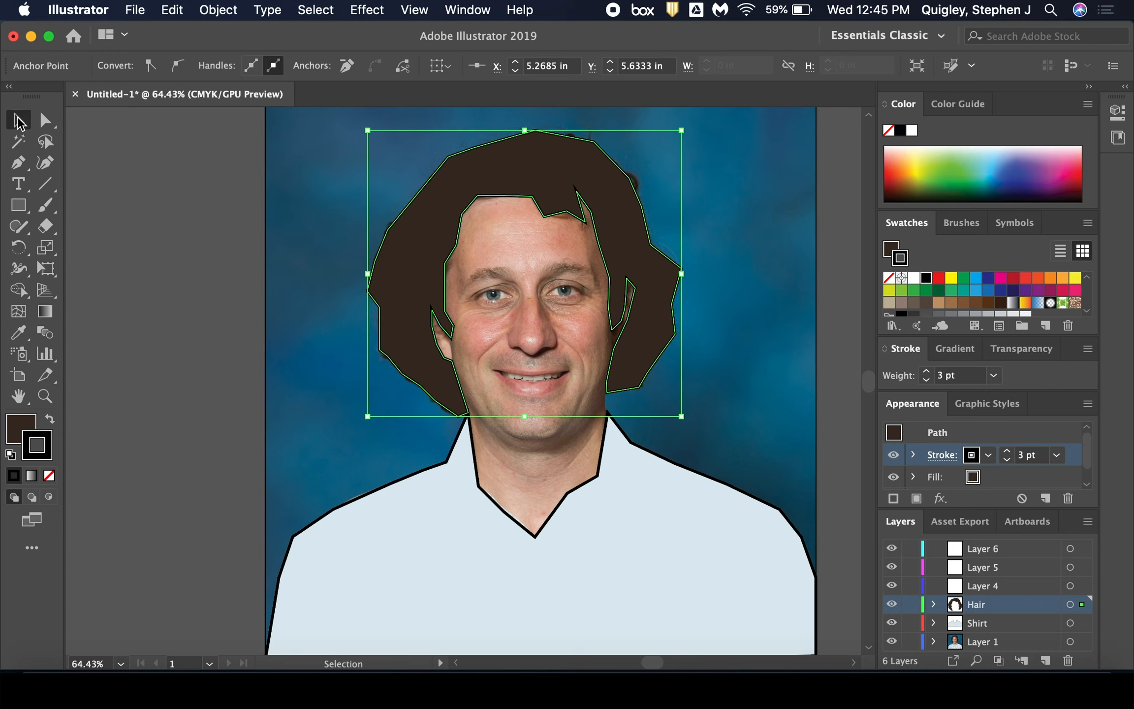
{"action": "left_click", "coordinate": [328, 135]}
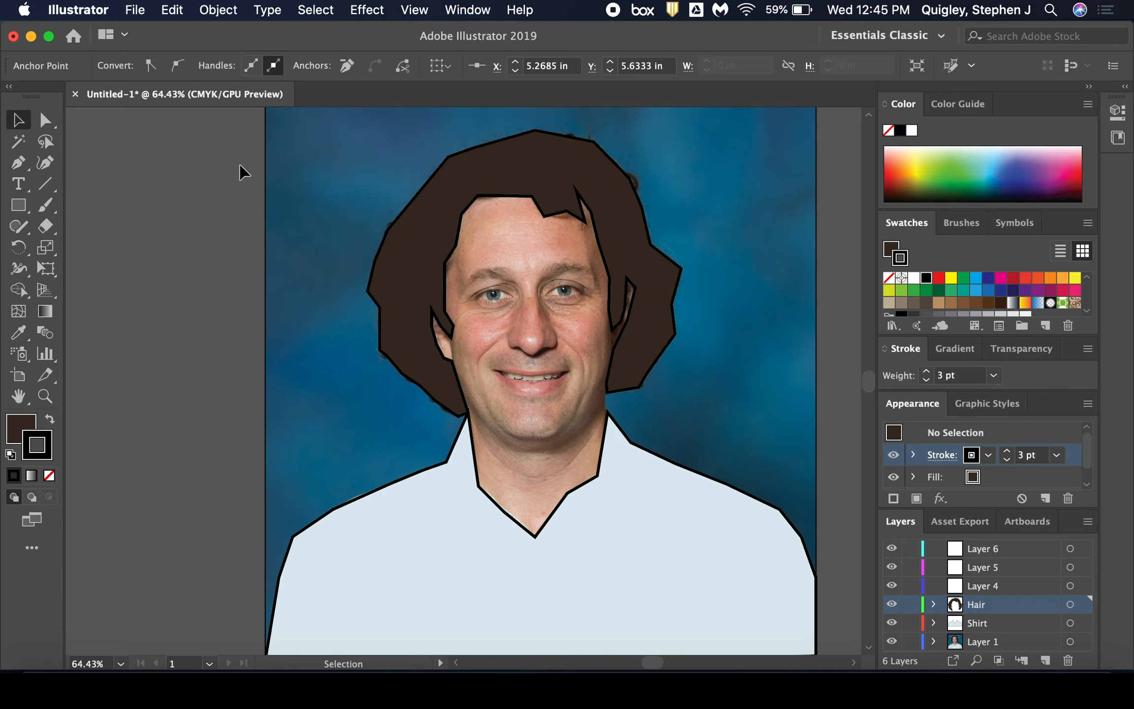
Draw the left eyebrow as a closed dark brown shape with the Pen tool and finish the path.
{"action": "left_click", "coordinate": [18, 162]}
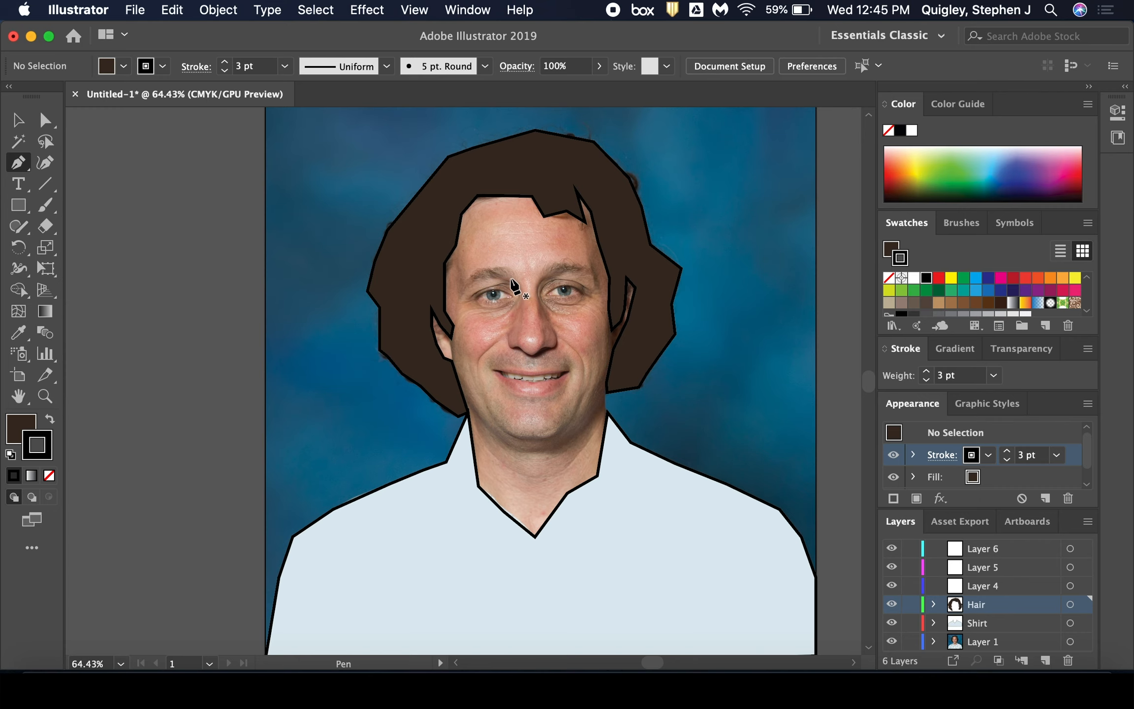
{"action": "scroll", "coordinate": [514, 285], "scroll_direction": "up", "scroll_amount": 3}
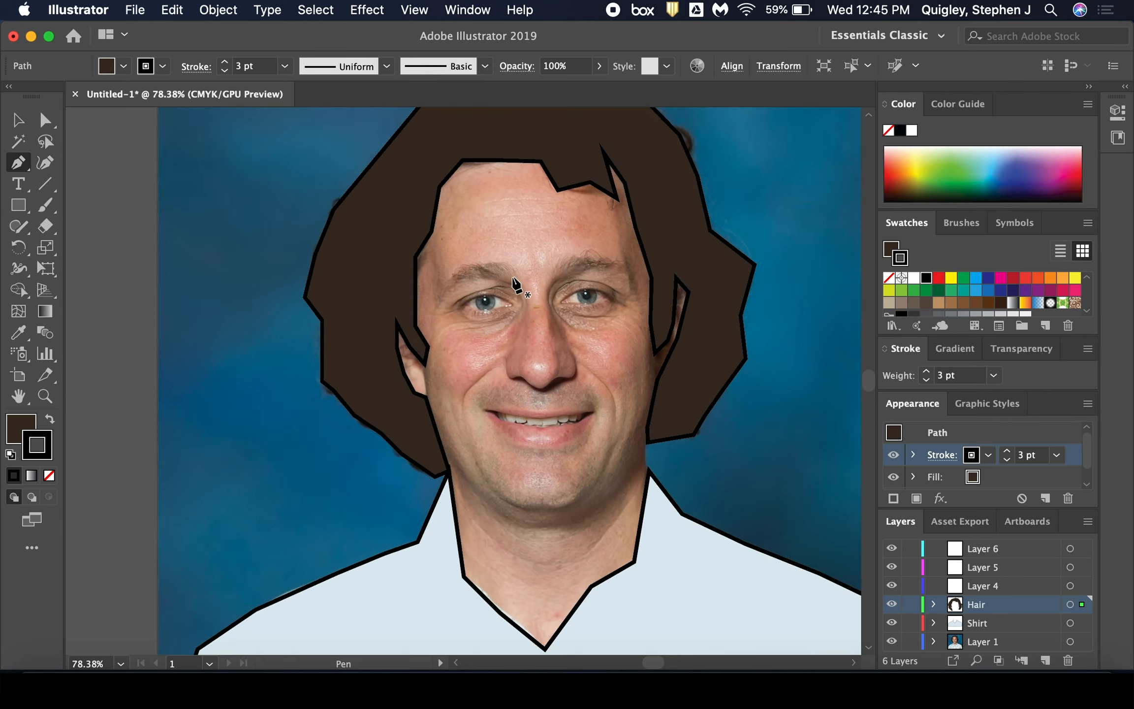
{"action": "left_click_drag", "start_coordinate": [478, 277], "coordinate": [446, 261]}
{"action": "left_click", "coordinate": [430, 293]}
{"action": "left_click", "coordinate": [410, 311]}
{"action": "left_click", "coordinate": [445, 256]}
{"action": "left_click", "coordinate": [482, 252]}
{"action": "left_click", "coordinate": [513, 257]}
{"action": "left_click", "coordinate": [515, 277]}
{"action": "key", "text": "v"}
{"action": "left_click", "coordinate": [185, 169]}
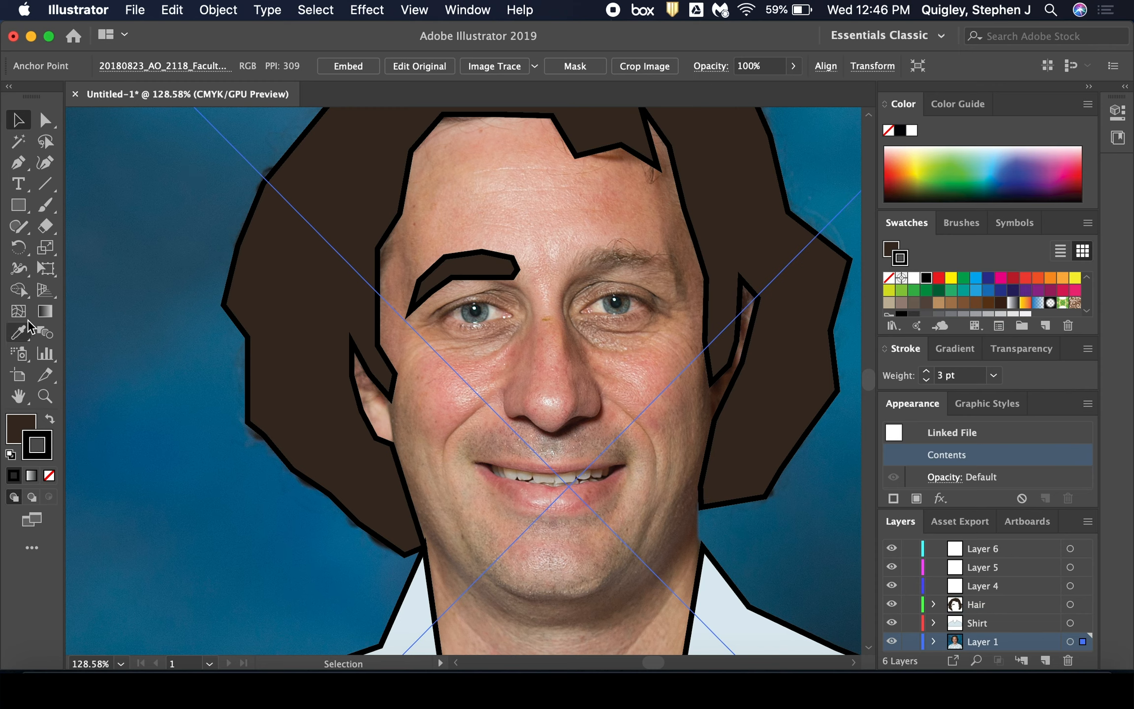
Draw the right eyebrow as a closed dark brown shape on the Hair layer with the Pen tool.
{"action": "left_click", "coordinate": [18, 163]}
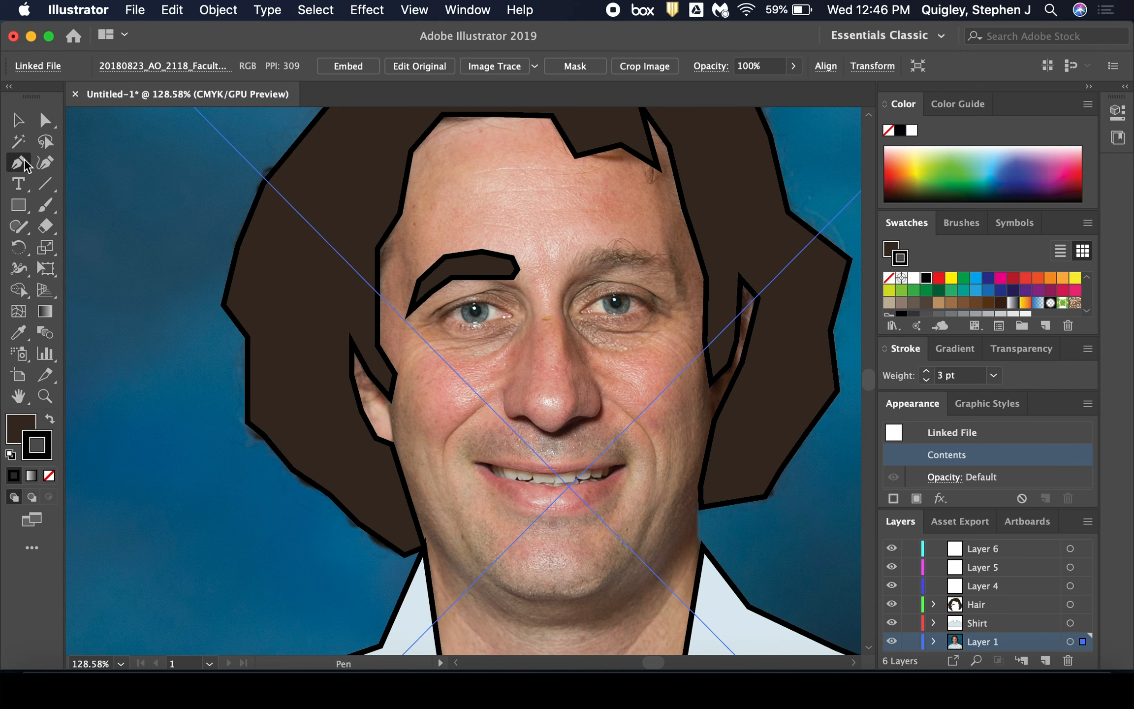
{"action": "left_click", "coordinate": [968, 607]}
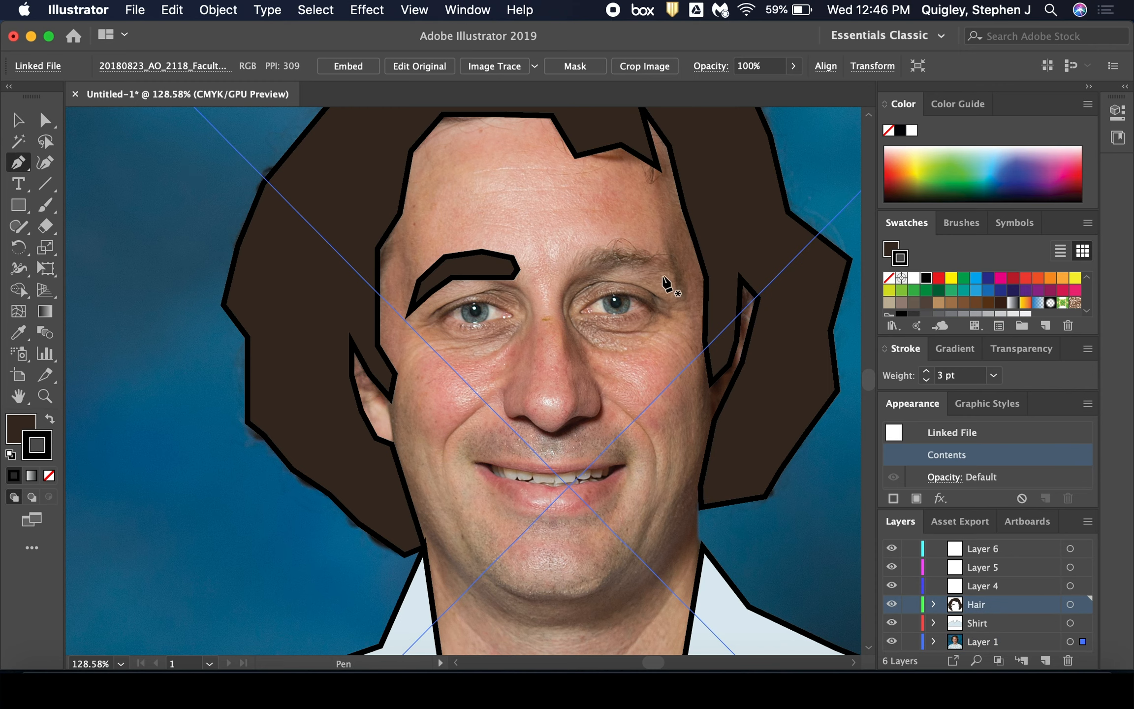
{"action": "left_click", "coordinate": [678, 275]}
{"action": "left_click", "coordinate": [618, 269]}
{"action": "left_click", "coordinate": [594, 272]}
{"action": "left_click", "coordinate": [563, 276]}
{"action": "left_click", "coordinate": [582, 251]}
{"action": "left_click", "coordinate": [609, 241]}
{"action": "left_click", "coordinate": [630, 241]}
{"action": "left_click", "coordinate": [659, 251]}
{"action": "left_click", "coordinate": [672, 265]}
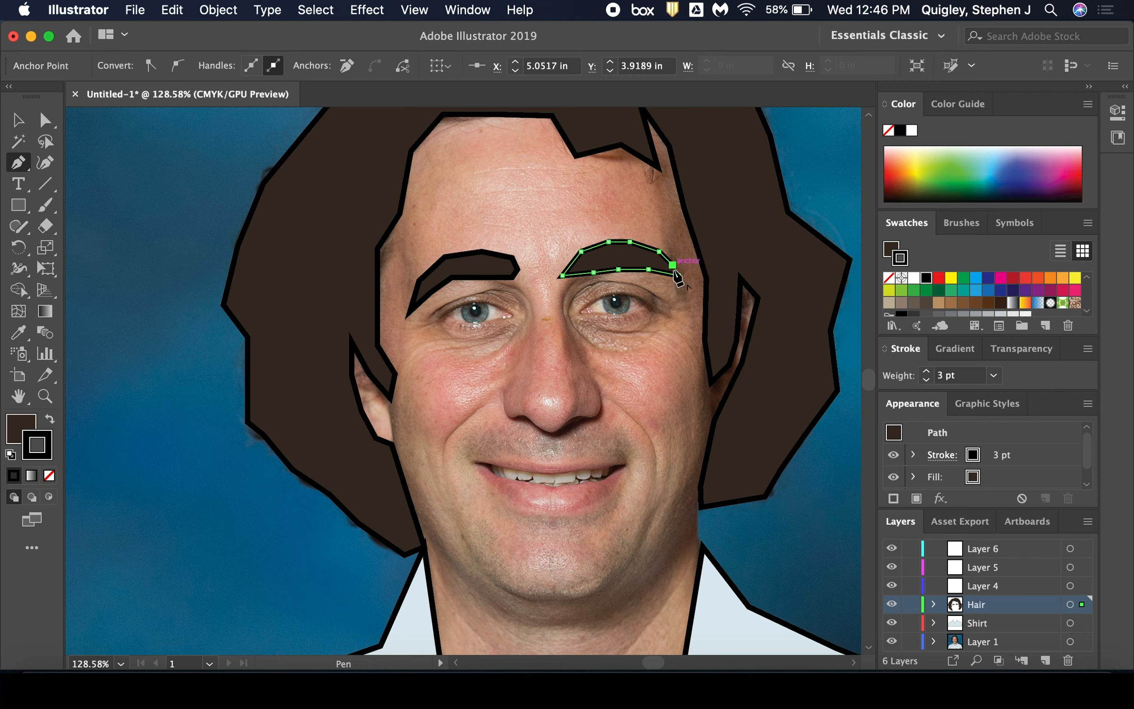
{"action": "left_click", "coordinate": [679, 275]}
Rename Layer 4 as Skin and deselect the eyebrow shape.
{"action": "left_click", "coordinate": [984, 588]}
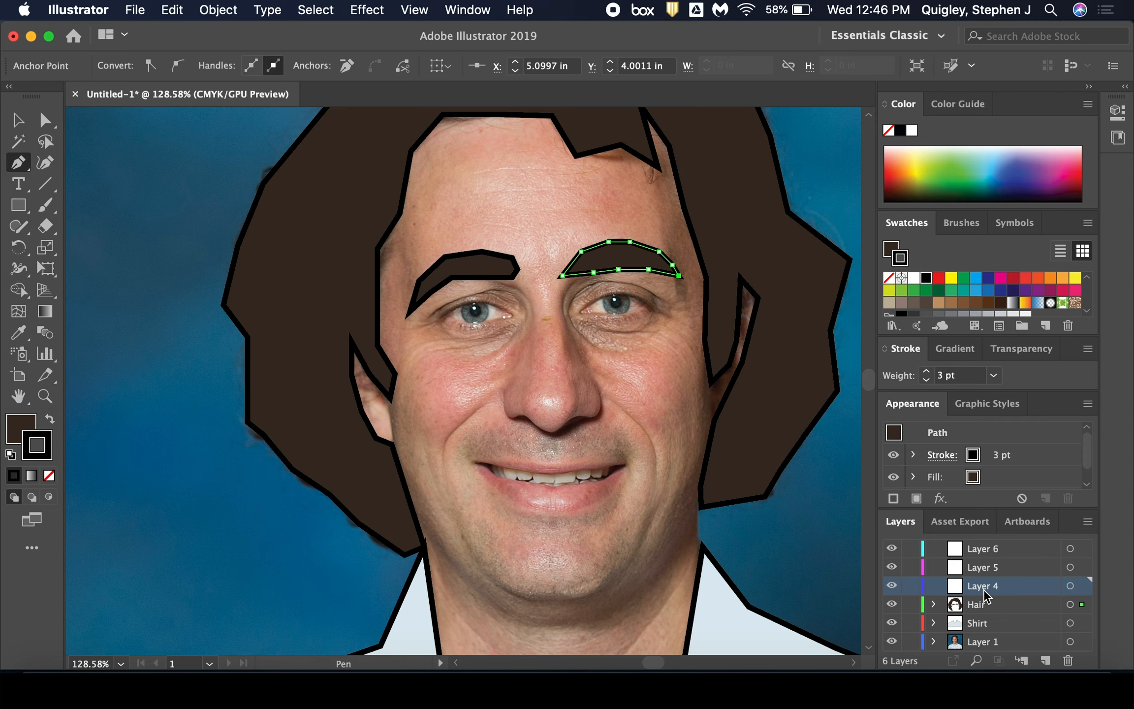
{"action": "double_click", "coordinate": [984, 589]}
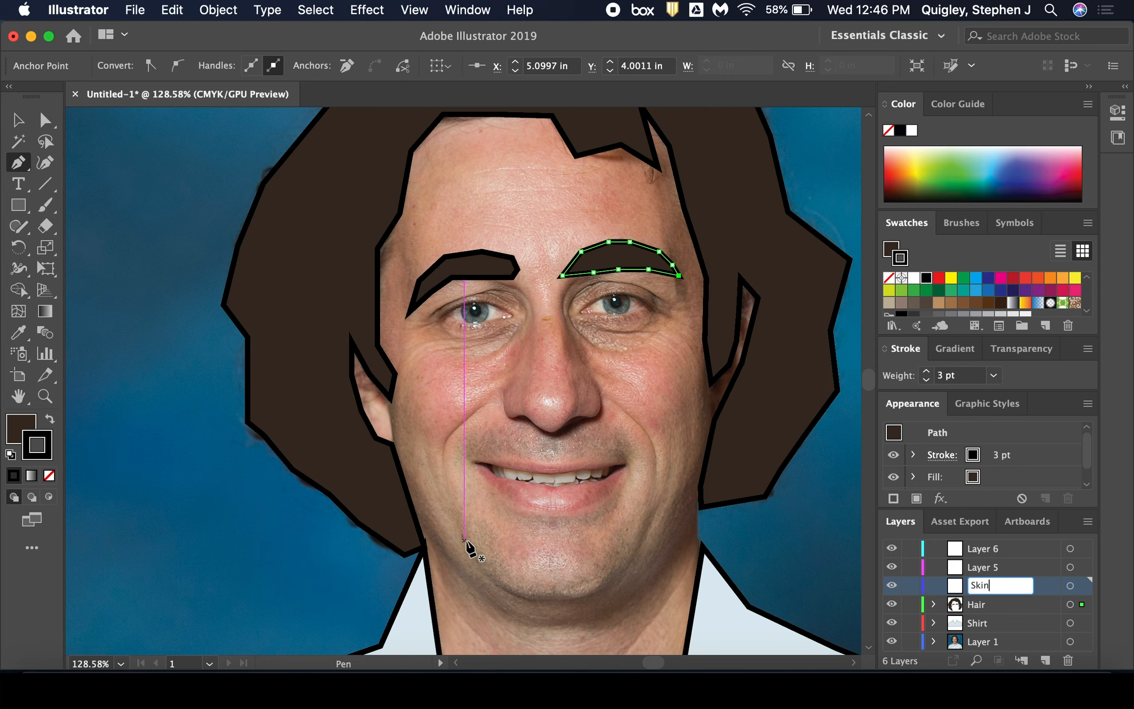
{"action": "left_click", "coordinate": [18, 120]}
{"action": "scroll", "coordinate": [303, 323], "scroll_direction": "down", "scroll_amount": 5}
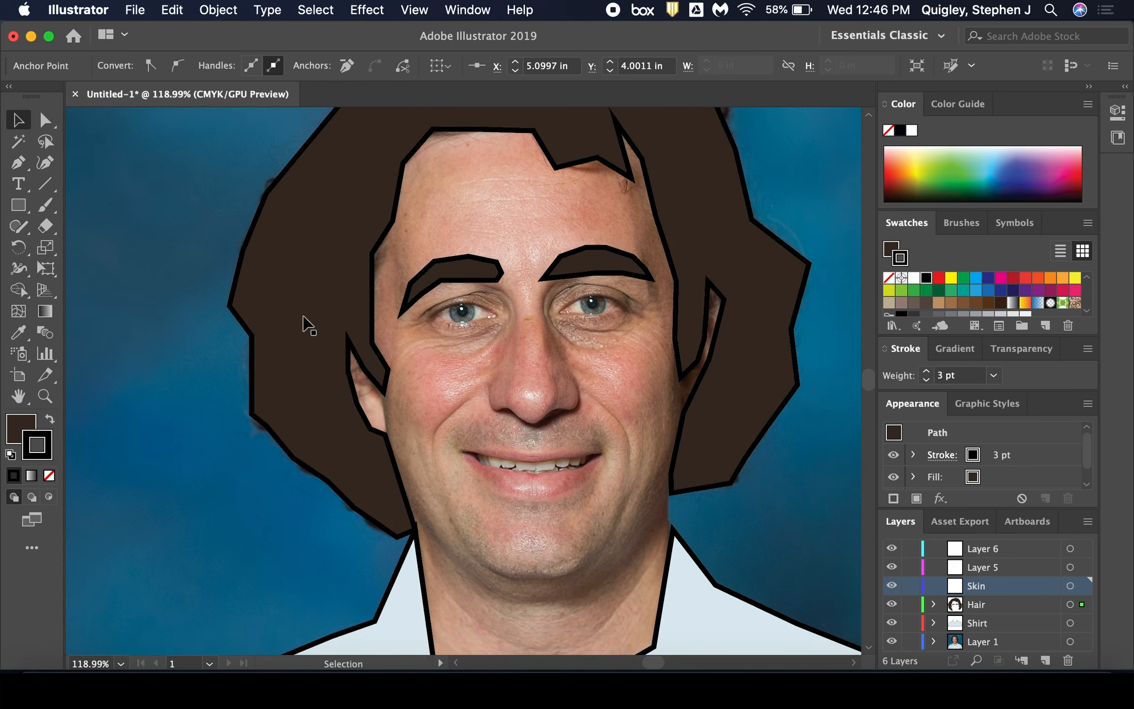
{"action": "left_click", "coordinate": [334, 169]}
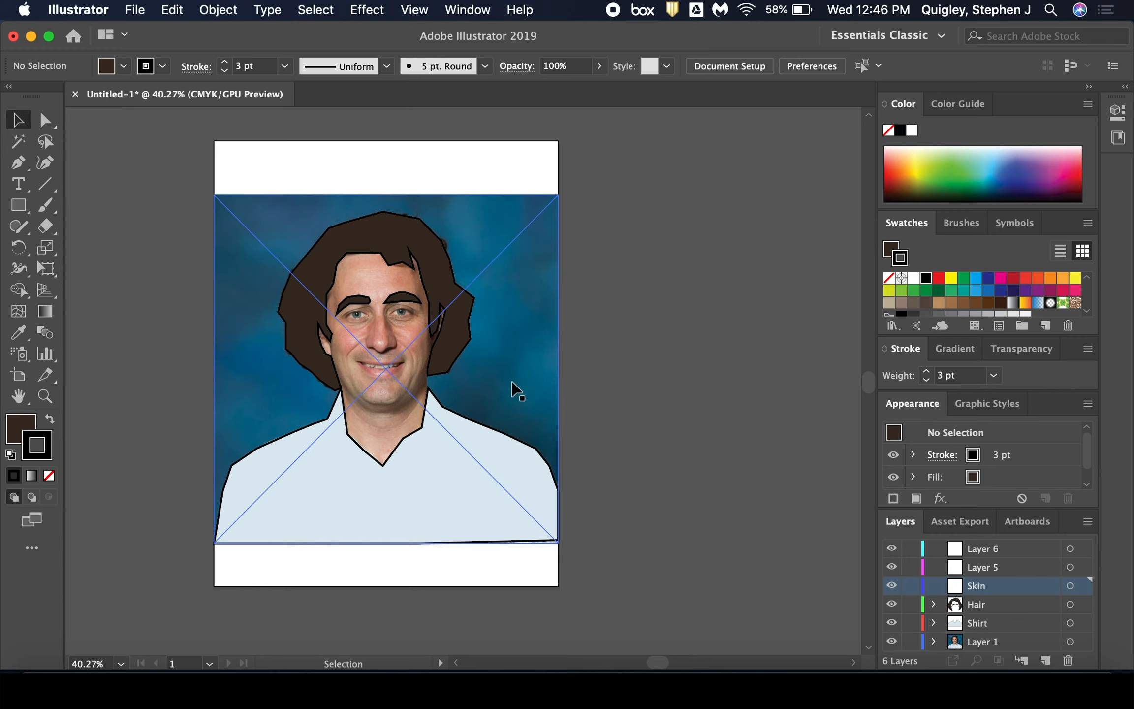
Sample the skin tone from the left cheek of the photo as the fill, without a stroke, for drawing with the Pen tool.
{"action": "left_click", "coordinate": [19, 333]}
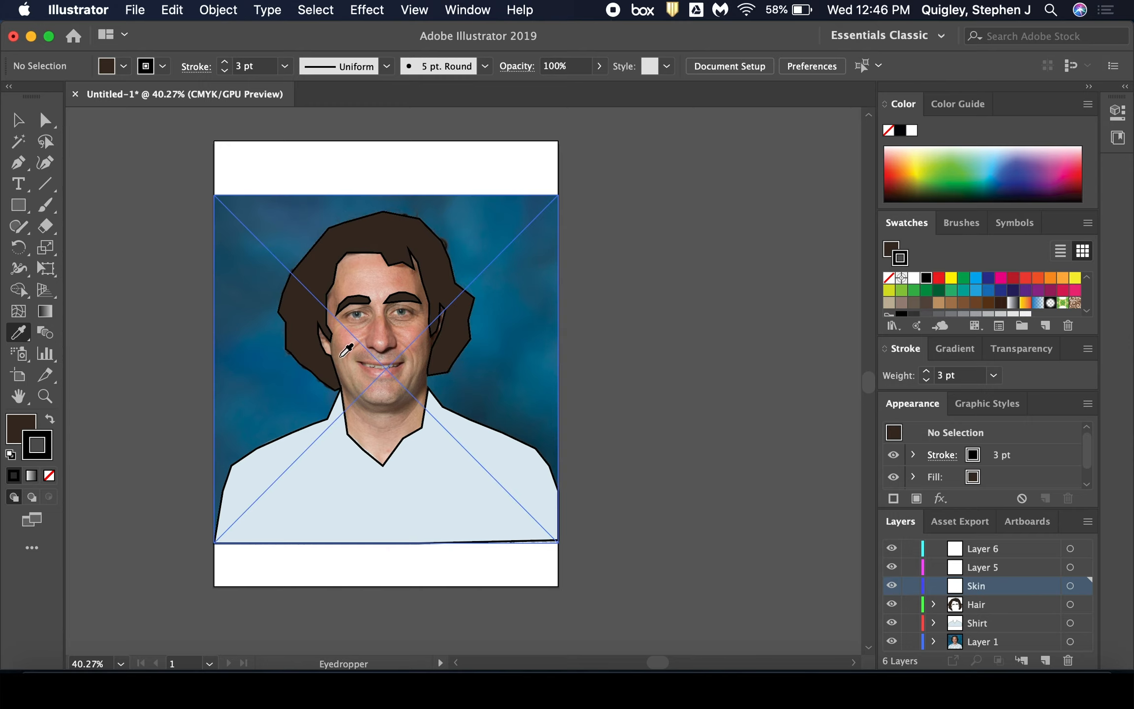
{"action": "left_click", "coordinate": [346, 348]}
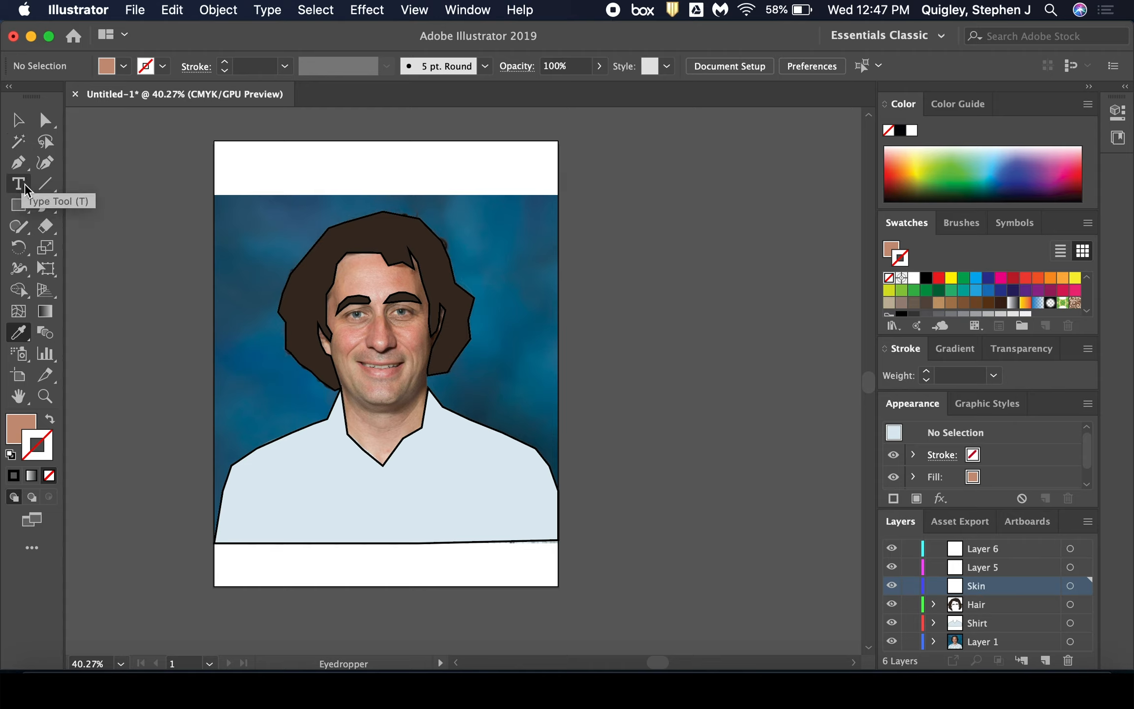
{"action": "left_click", "coordinate": [20, 169]}
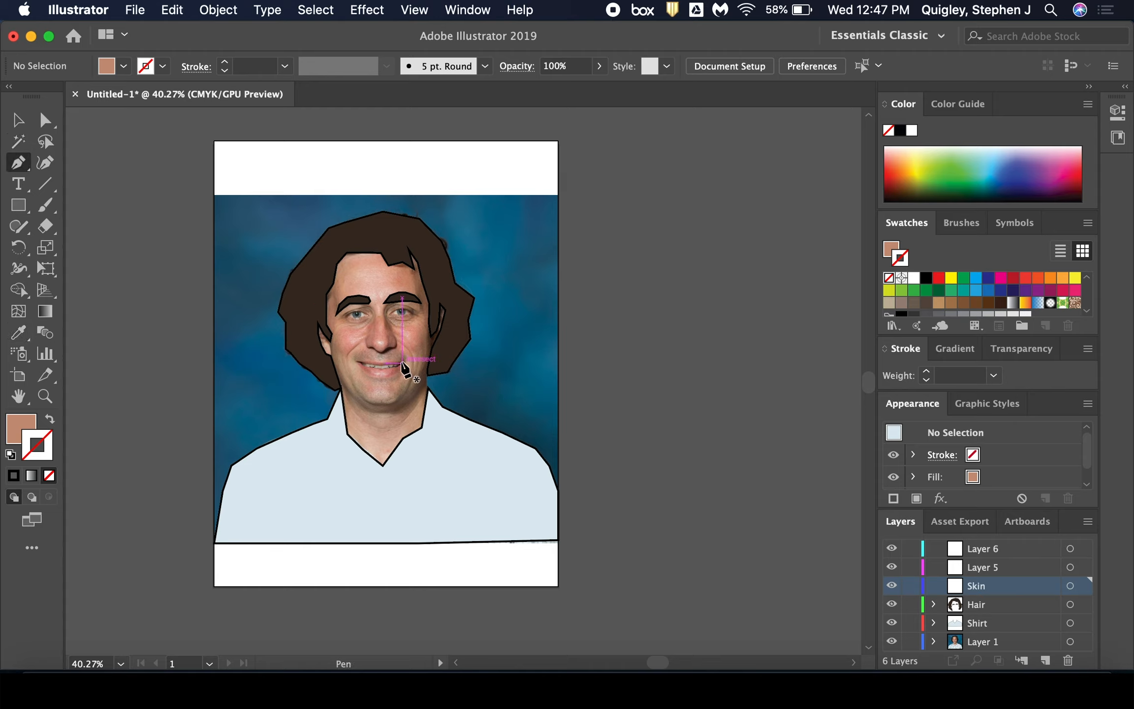
Start the skin shape on the Skin layer, tracing around the left ear and the pointed sideburn.
{"action": "scroll", "coordinate": [403, 363], "scroll_direction": "left", "scroll_amount": 5}
{"action": "scroll", "coordinate": [400, 360], "scroll_direction": "up", "scroll_amount": 5}
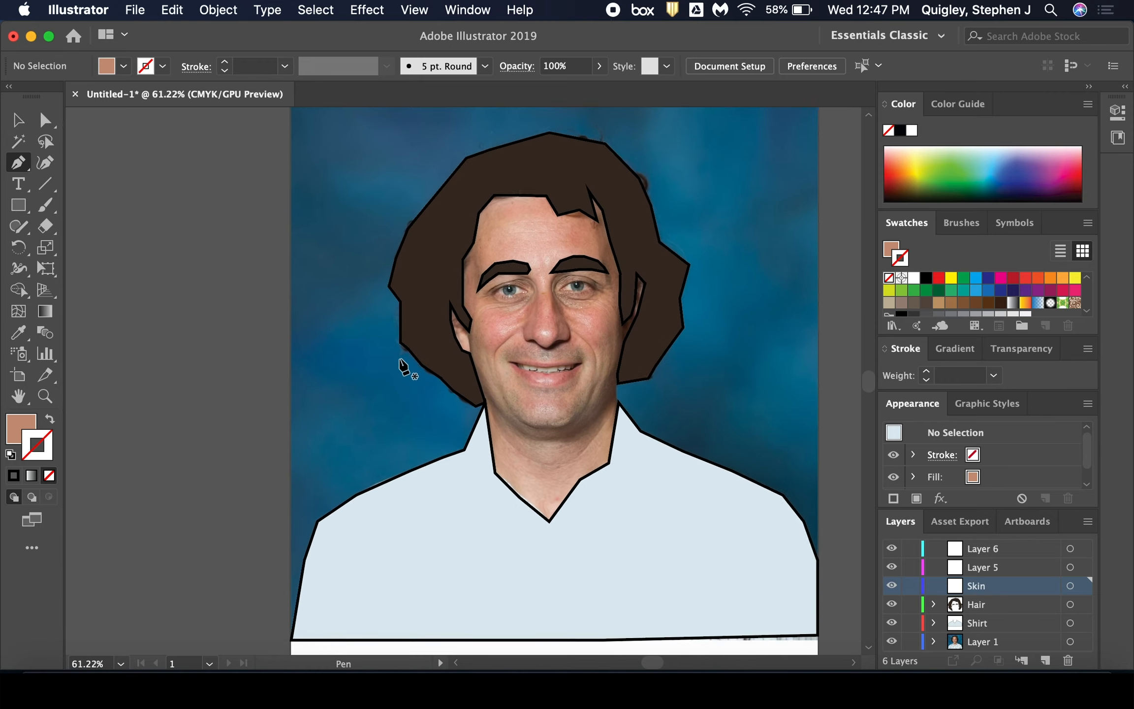
{"action": "scroll", "coordinate": [400, 361], "scroll_direction": "up", "scroll_amount": 1}
{"action": "scroll", "coordinate": [400, 360], "scroll_direction": "right", "scroll_amount": 2}
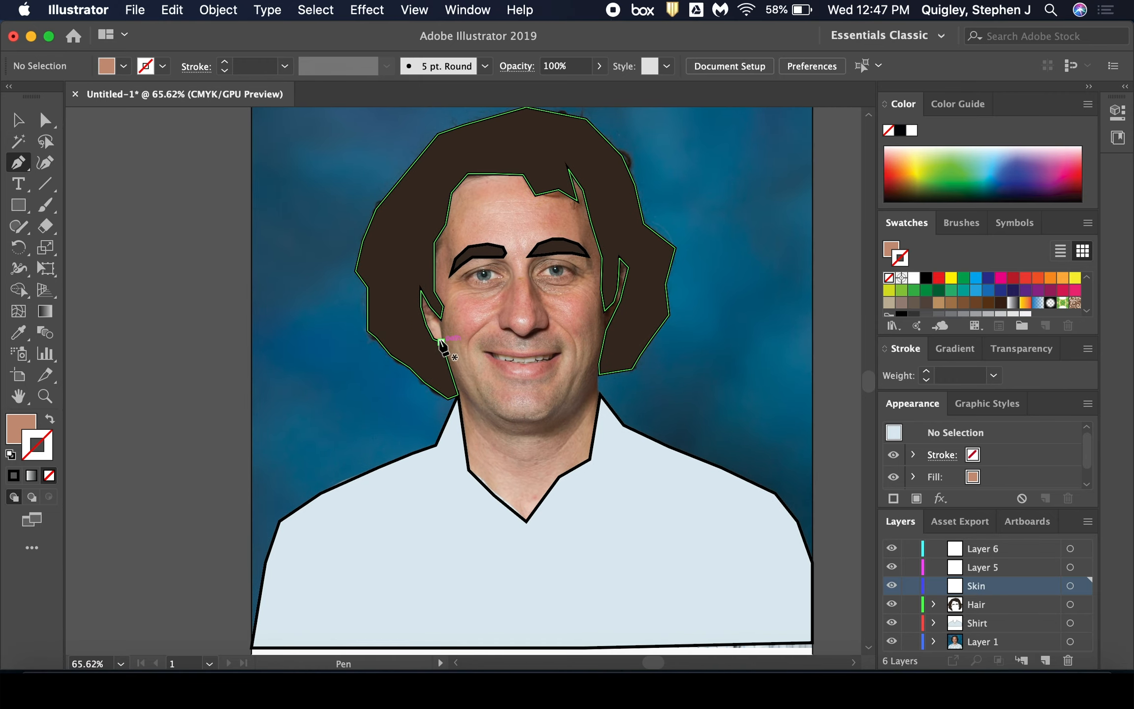
{"action": "left_click", "coordinate": [442, 342]}
{"action": "left_click", "coordinate": [433, 339]}
{"action": "left_click", "coordinate": [427, 325]}
{"action": "left_click", "coordinate": [421, 307]}
{"action": "left_click", "coordinate": [421, 290]}
{"action": "left_click", "coordinate": [435, 292]}
Continue the skin outline up the left temple and across the forehead along the hairline to the loose curl.
{"action": "left_click", "coordinate": [434, 243]}
{"action": "left_click", "coordinate": [445, 224]}
{"action": "left_click", "coordinate": [451, 193]}
{"action": "left_click", "coordinate": [468, 174]}
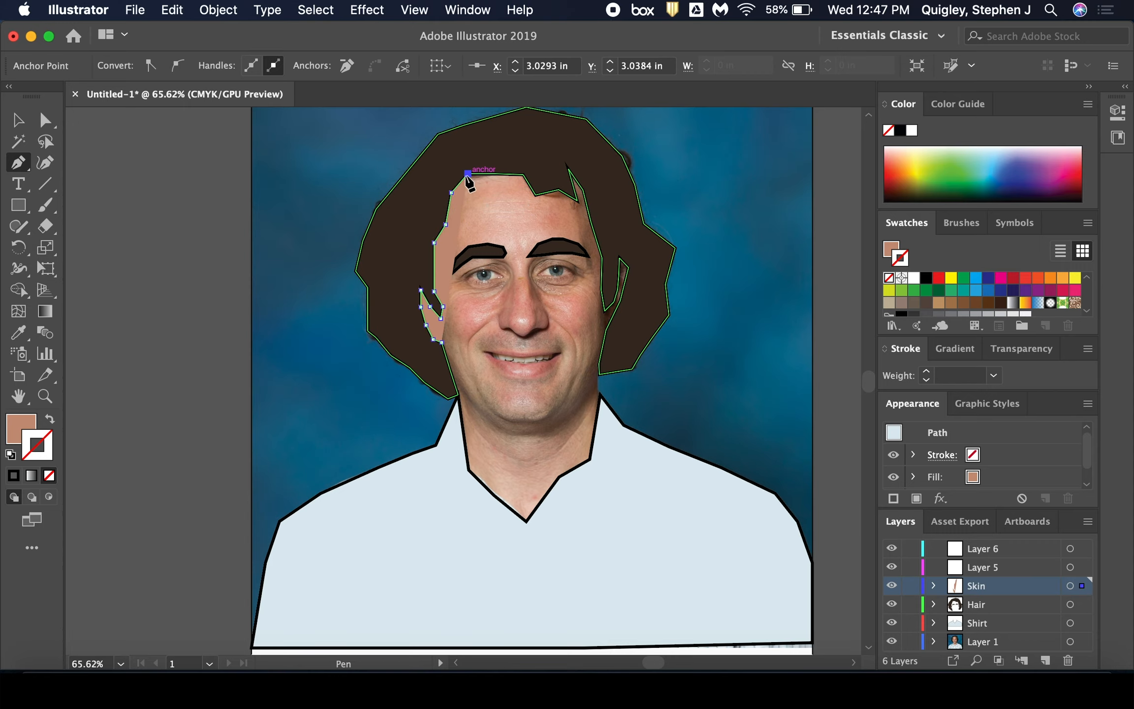
{"action": "left_click", "coordinate": [523, 174]}
{"action": "left_click", "coordinate": [536, 193]}
{"action": "left_click", "coordinate": [558, 189]}
{"action": "left_click", "coordinate": [576, 200]}
Trace the skin outline around the tip of the loose curl and down the right temple.
{"action": "left_click_drag", "start_coordinate": [568, 169], "coordinate": [584, 190]}
{"action": "left_click", "coordinate": [582, 190]}
{"action": "left_click", "coordinate": [591, 222]}
{"action": "left_click", "coordinate": [596, 239]}
{"action": "left_click", "coordinate": [602, 257]}
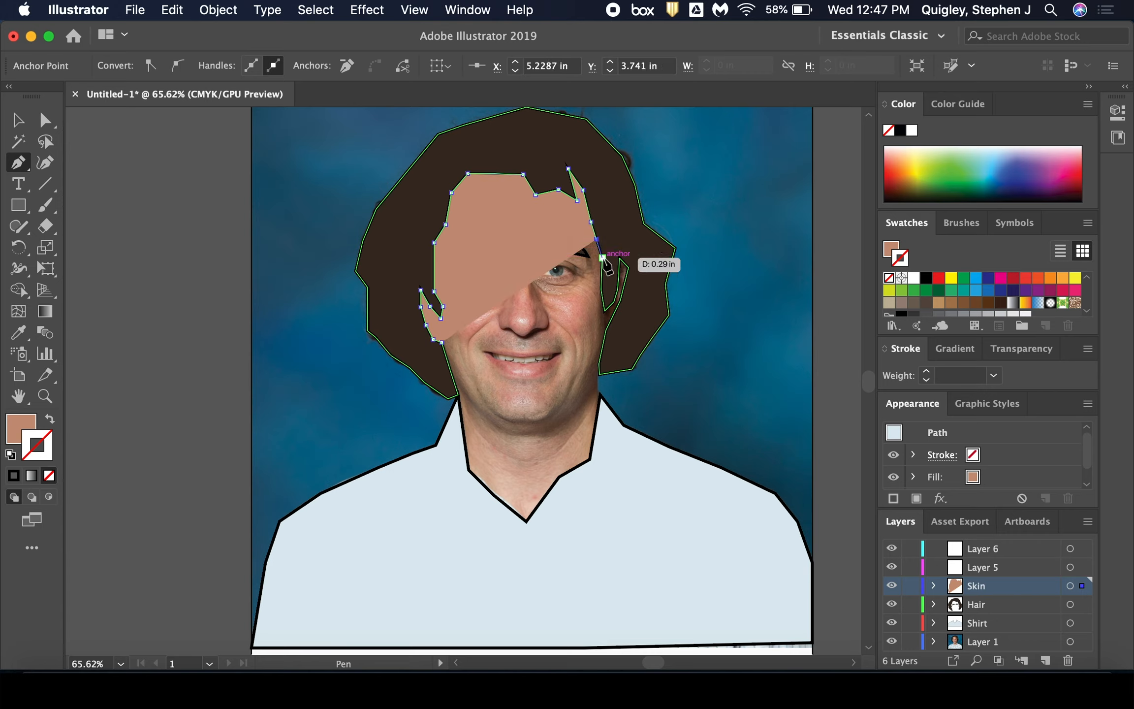
Continue the skin outline around the pointed right sideburn and over the top of the right ear.
{"action": "left_click", "coordinate": [601, 288]}
{"action": "left_click", "coordinate": [605, 311]}
{"action": "left_click", "coordinate": [613, 301]}
{"action": "left_click", "coordinate": [617, 288]}
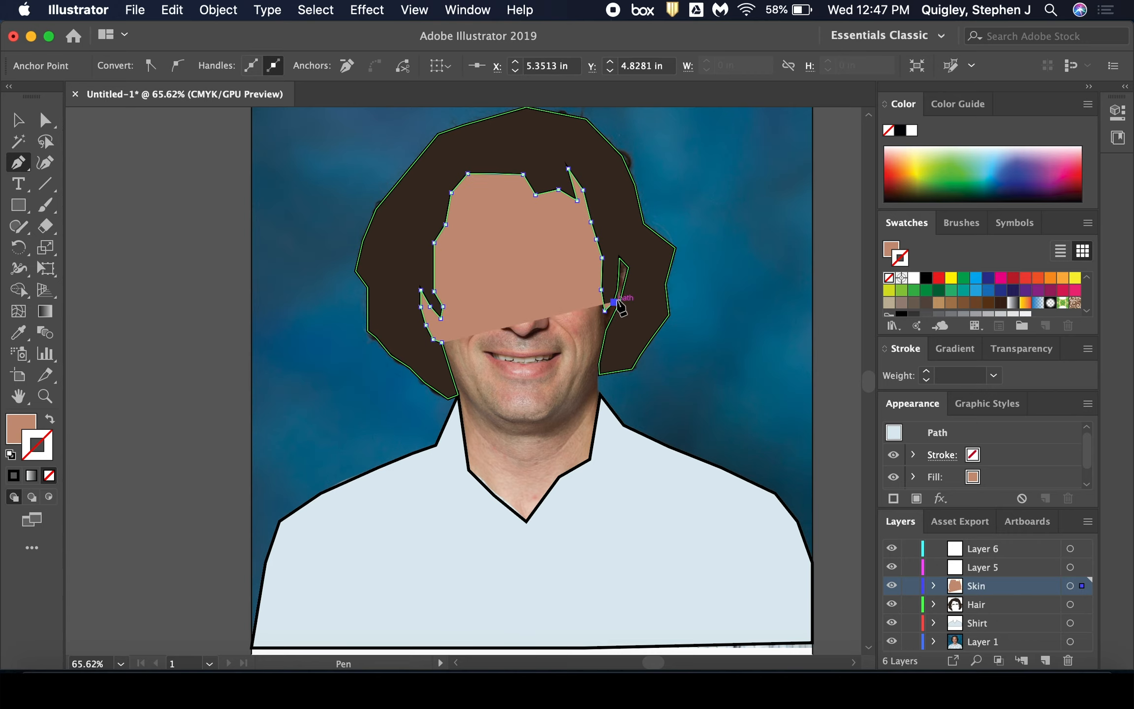
{"action": "left_click", "coordinate": [620, 257]}
{"action": "left_click", "coordinate": [629, 267]}
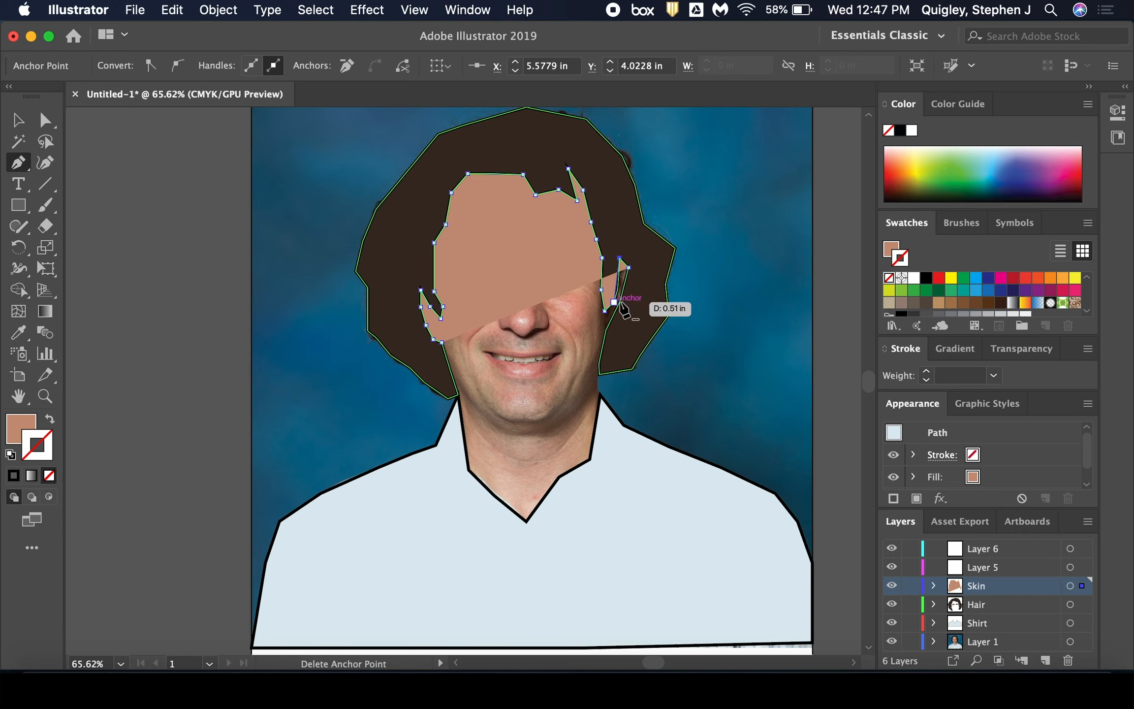
Trace the skin outline down the right ear's outer edge and along the hair to its lower inner corner.
{"action": "scroll", "coordinate": [626, 285], "scroll_direction": "right", "scroll_amount": 1}
{"action": "scroll", "coordinate": [629, 291], "scroll_direction": "up", "scroll_amount": 3}
{"action": "left_click", "coordinate": [623, 282]}
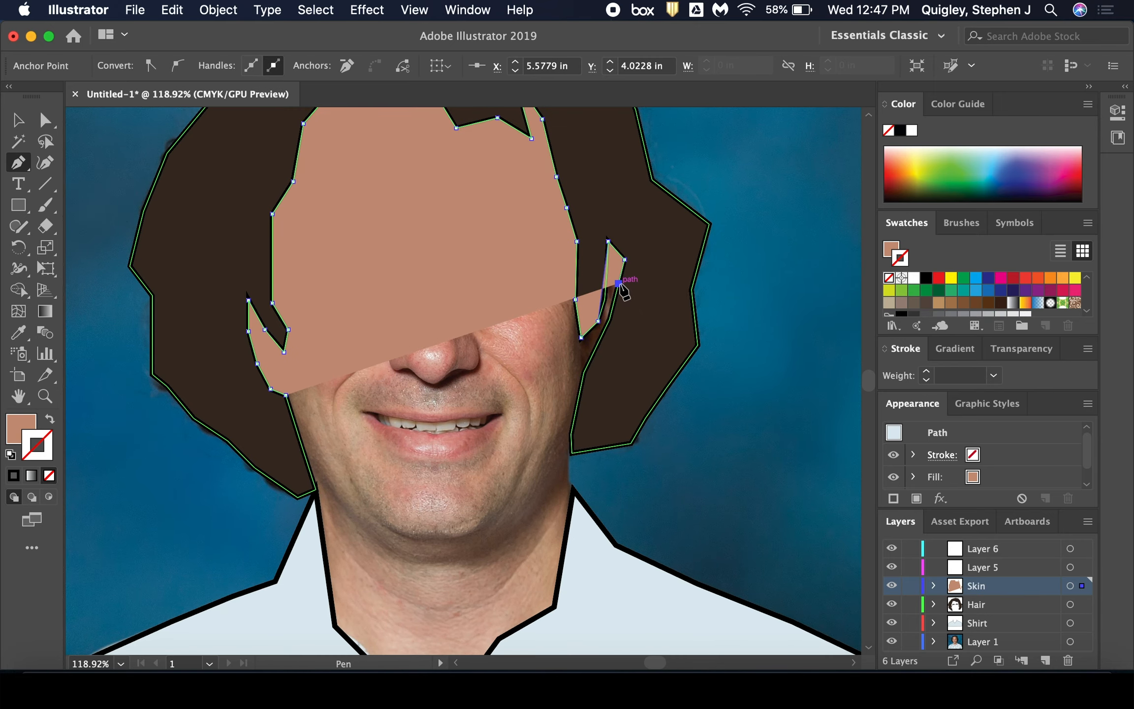
{"action": "left_click", "coordinate": [611, 312]}
{"action": "left_click", "coordinate": [594, 351]}
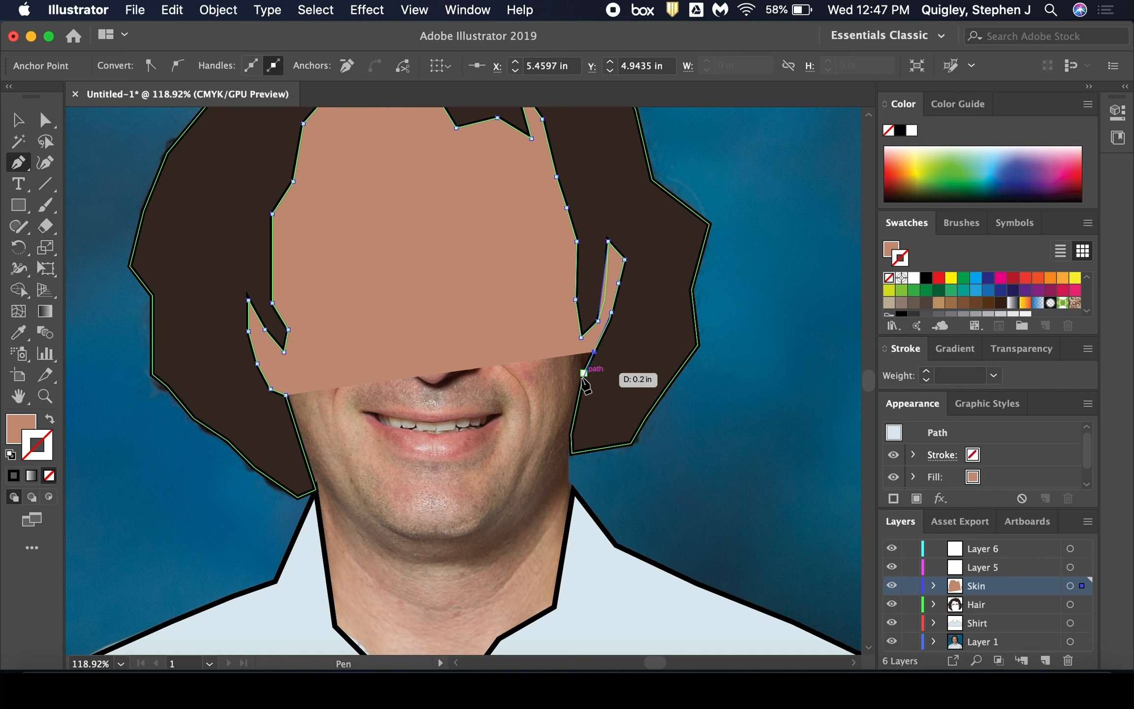
{"action": "left_click", "coordinate": [584, 373]}
{"action": "left_click", "coordinate": [571, 434]}
{"action": "left_click", "coordinate": [572, 452]}
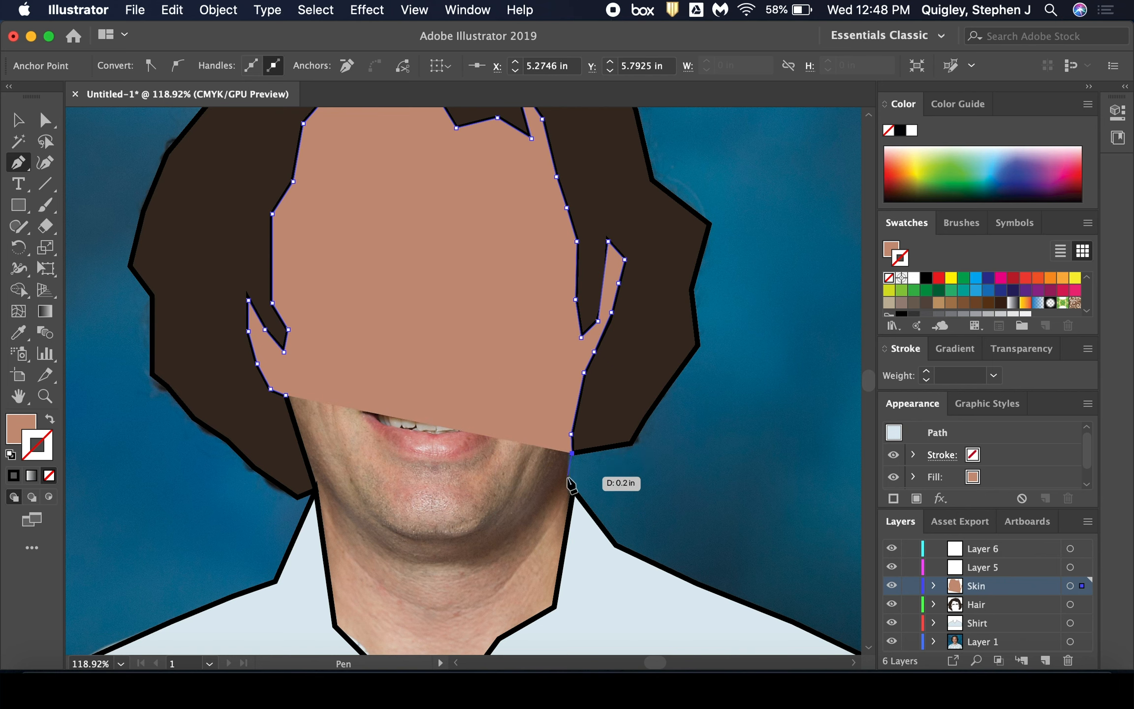
Trace the neck along the shirt's V-shaped collar, close the skin outline below the left ear and deselect the shape.
{"action": "left_click", "coordinate": [571, 489]}
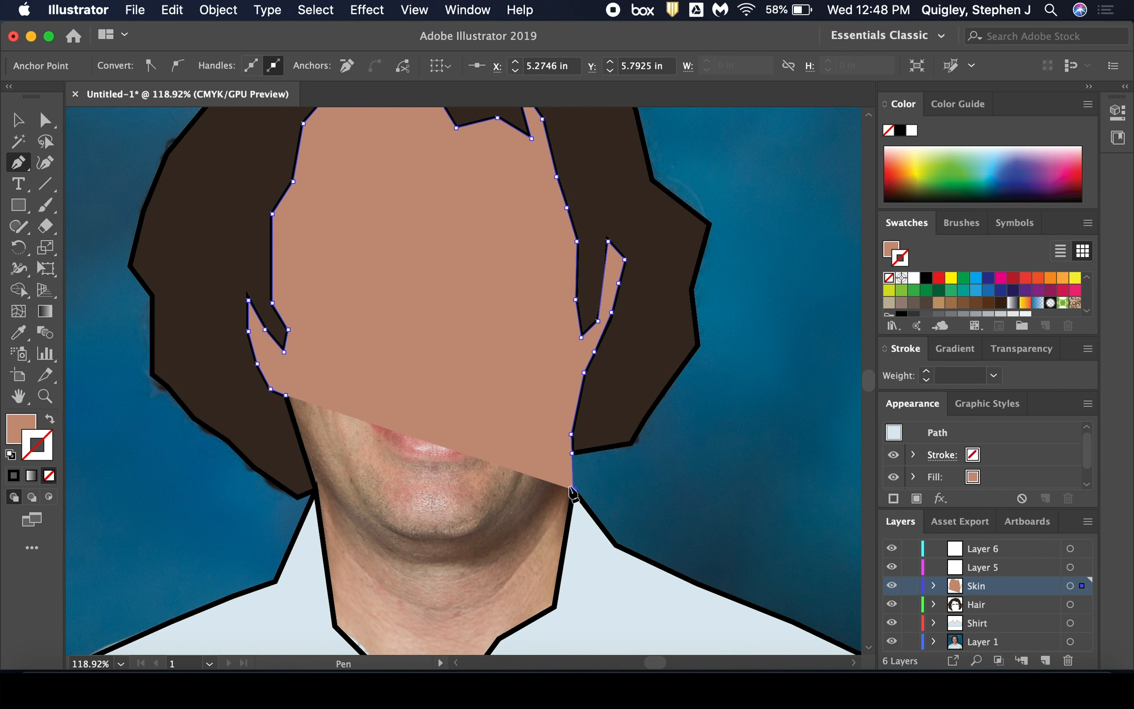
{"action": "left_click", "coordinate": [558, 607]}
{"action": "scroll", "coordinate": [559, 606], "scroll_direction": "down", "scroll_amount": 1}
{"action": "scroll", "coordinate": [559, 606], "scroll_direction": "down", "scroll_amount": 3}
{"action": "left_click", "coordinate": [541, 549]}
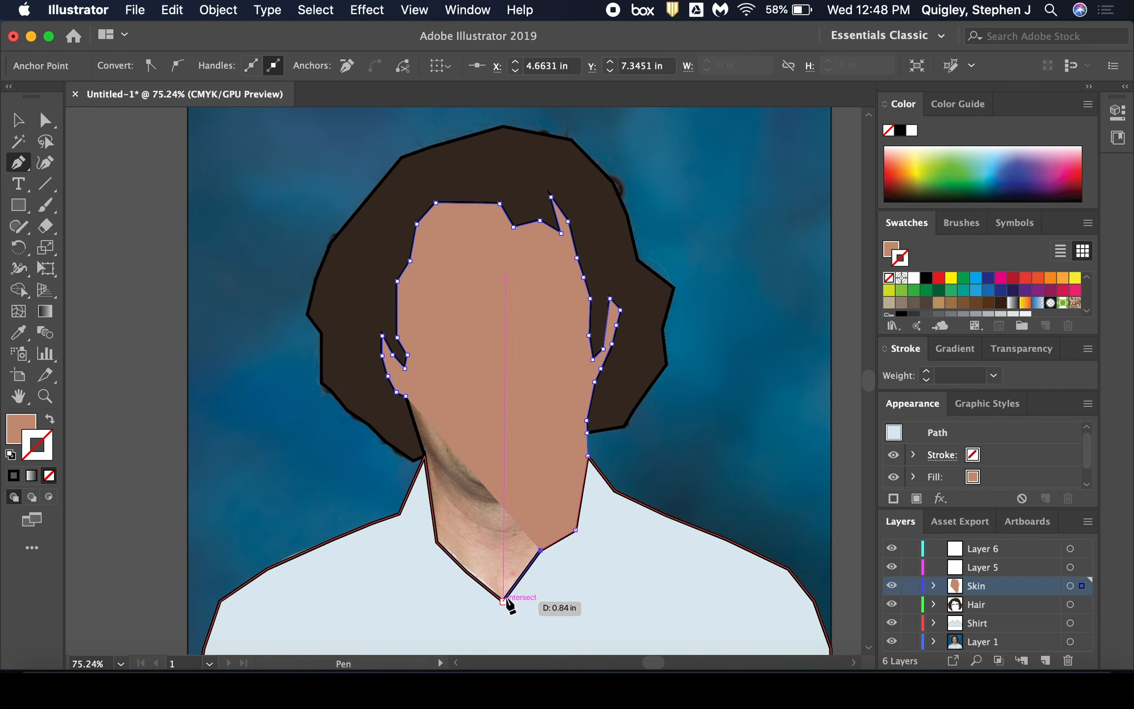
{"action": "left_click", "coordinate": [503, 601]}
{"action": "left_click", "coordinate": [437, 542]}
{"action": "left_click", "coordinate": [425, 456]}
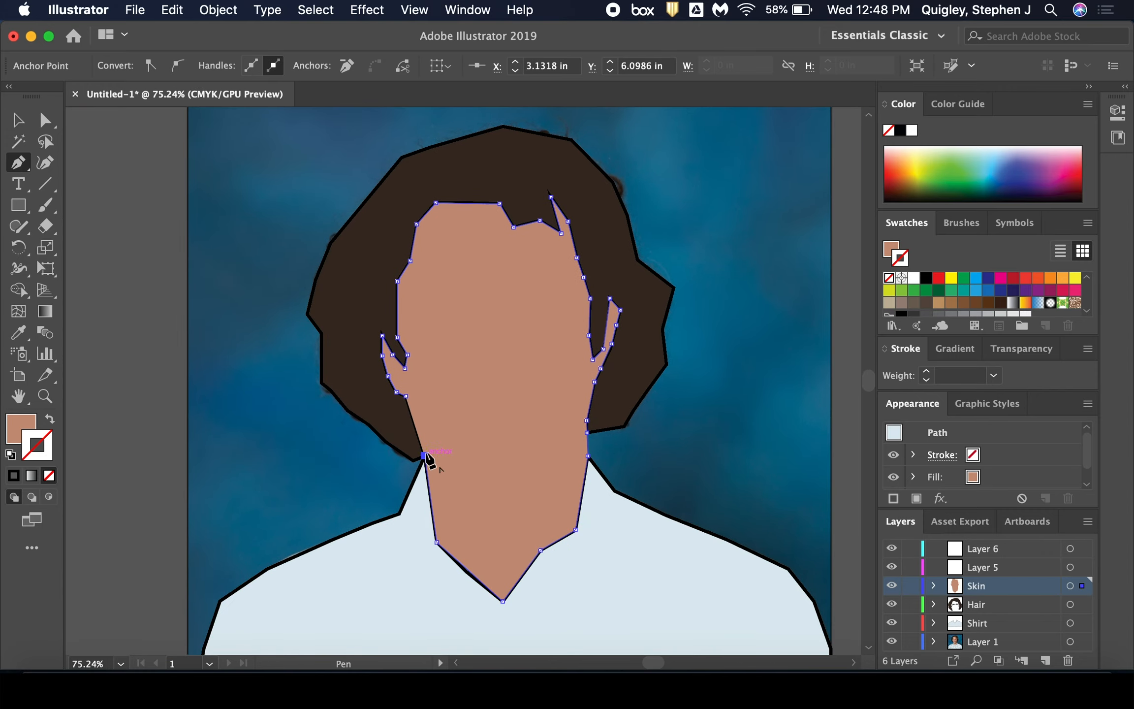
{"action": "left_click", "coordinate": [407, 396]}
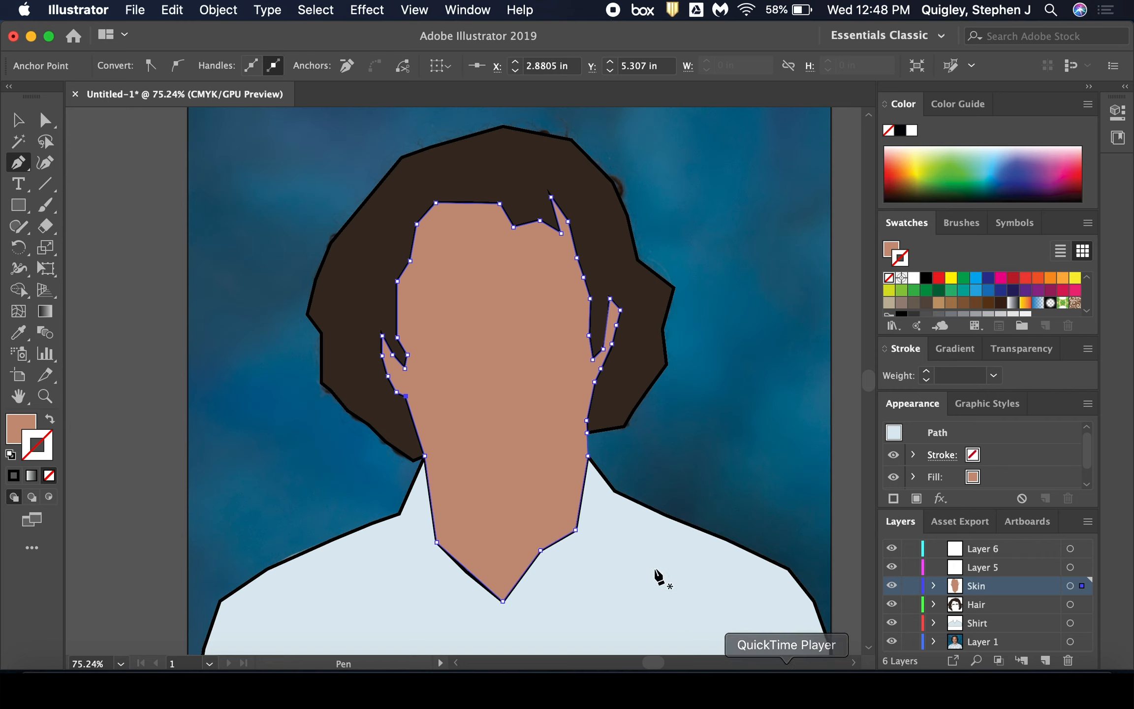
{"action": "left_click", "coordinate": [18, 120]}
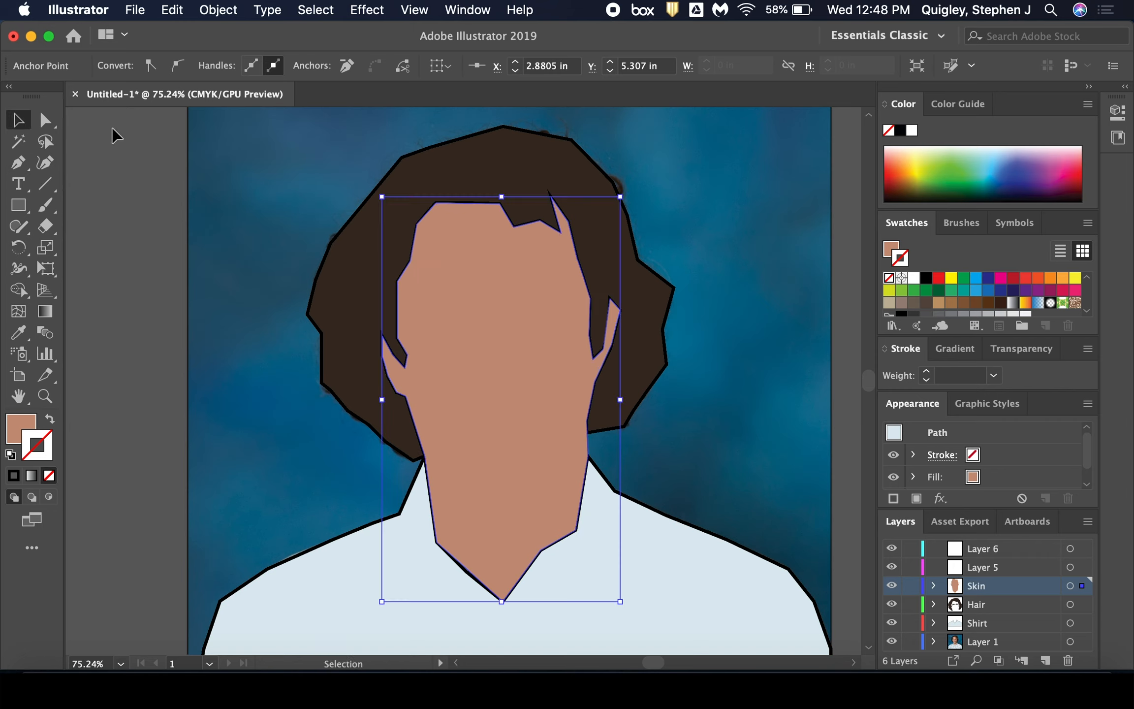
{"action": "left_click", "coordinate": [284, 194]}
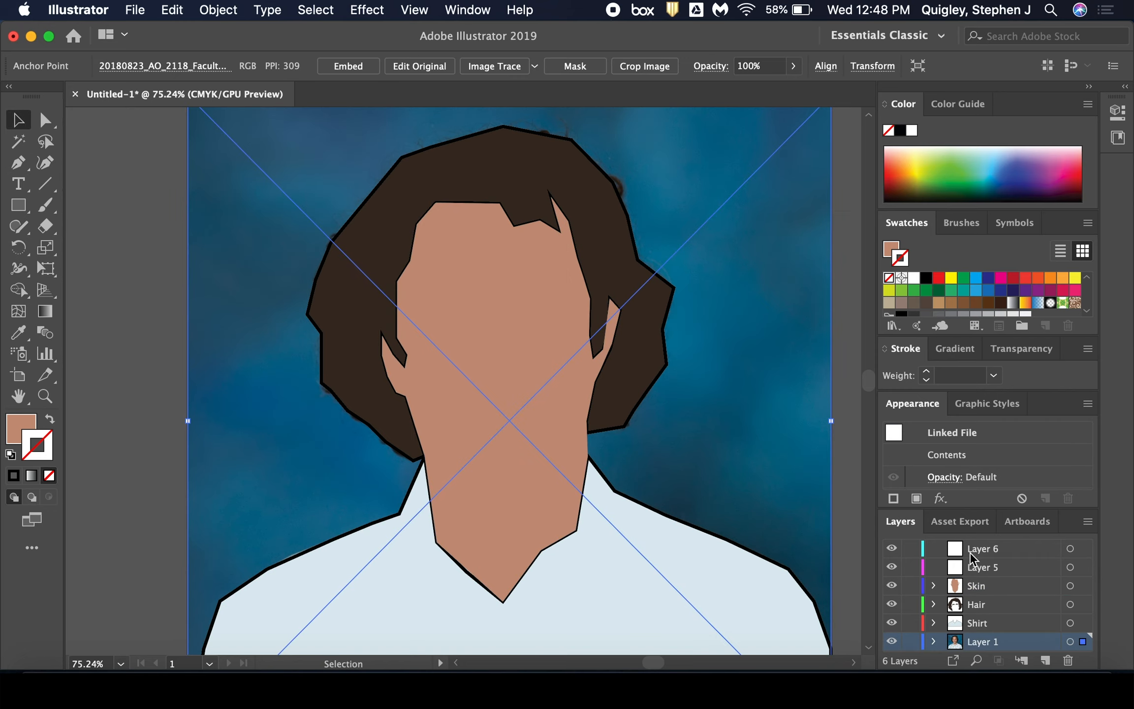
Move the Hair layer above the Skin layer, and hide the Skin layer.
{"action": "left_click", "coordinate": [972, 569]}
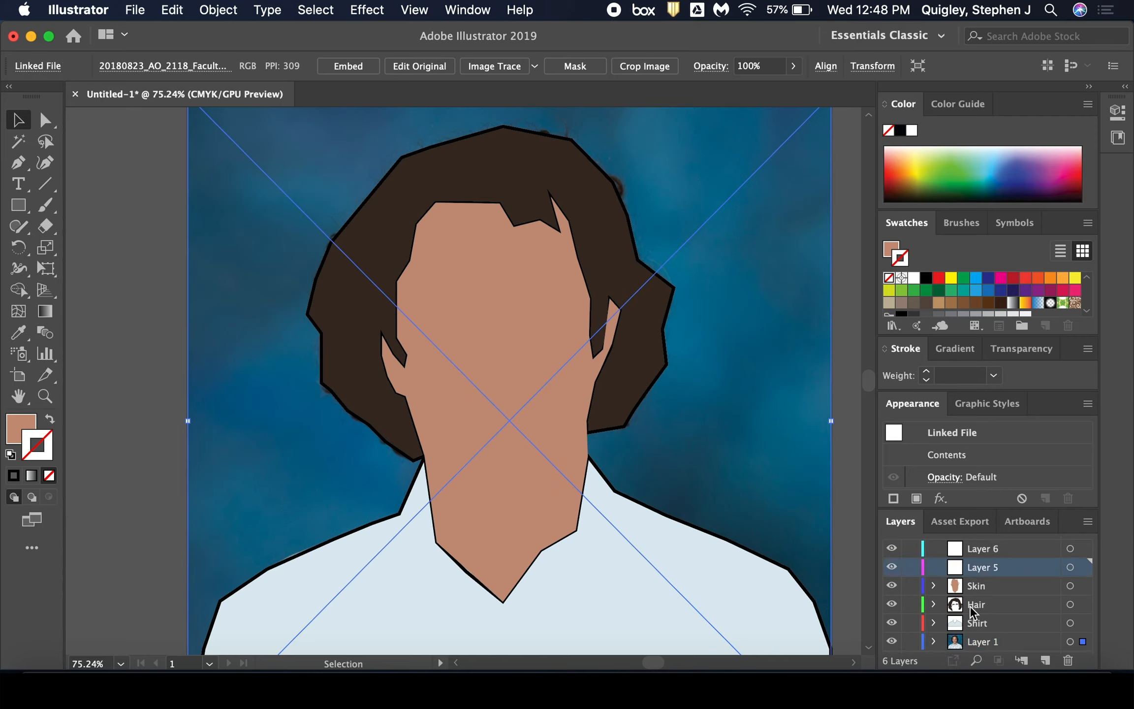
{"action": "left_click_drag", "start_coordinate": [972, 611], "coordinate": [970, 581]}
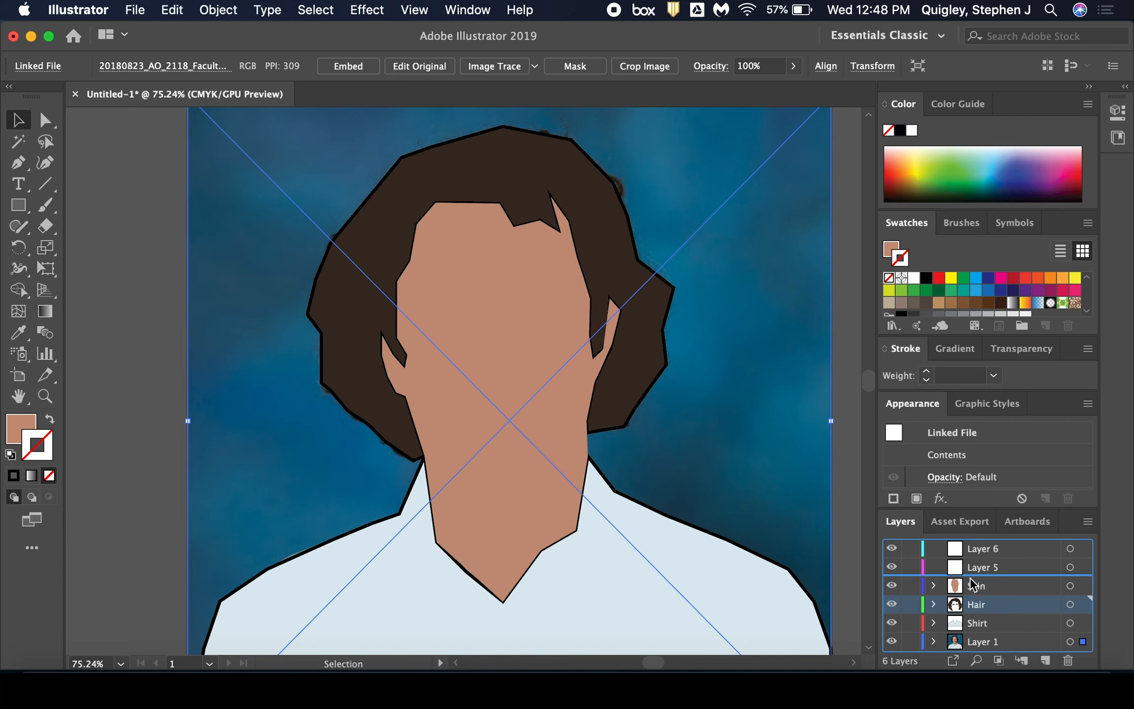
{"action": "left_click_drag", "start_coordinate": [973, 585], "coordinate": [973, 585]}
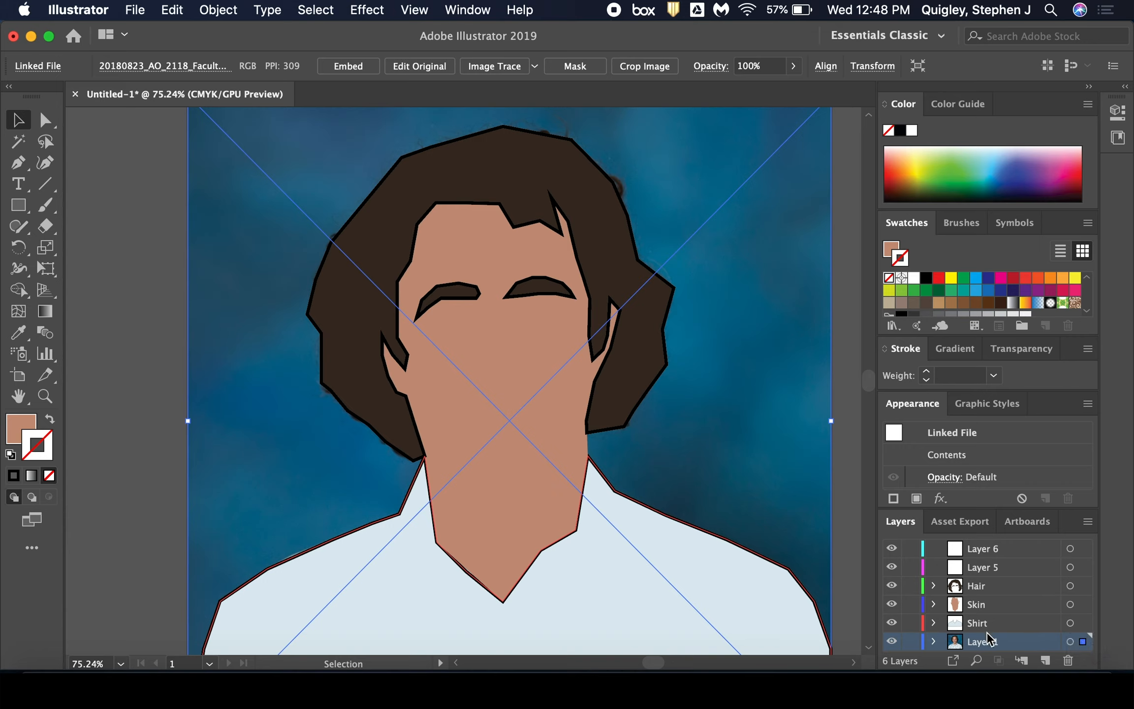
{"action": "left_click", "coordinate": [890, 606]}
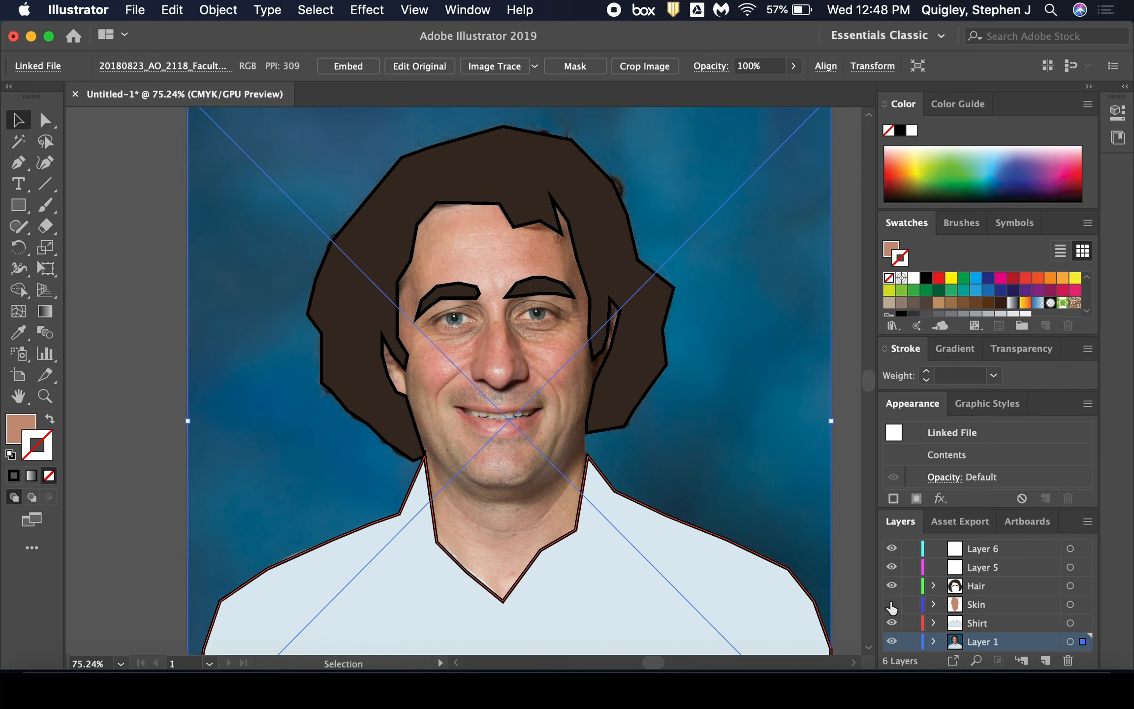
{"action": "left_click", "coordinate": [891, 606]}
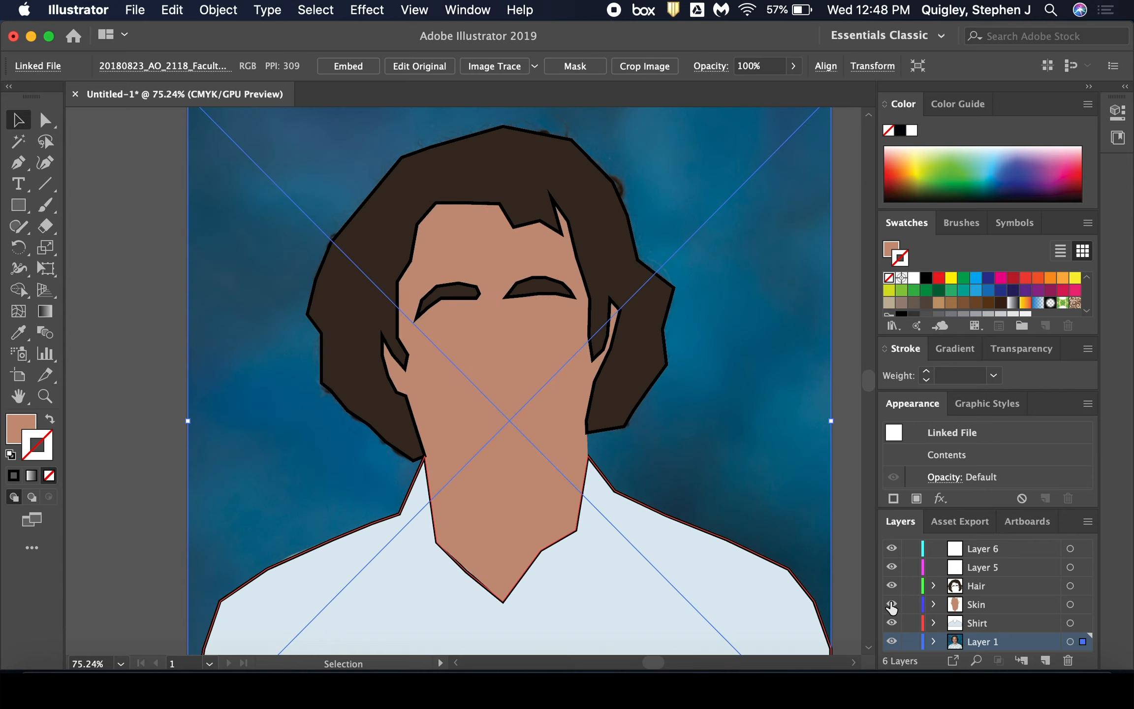
{"action": "left_click", "coordinate": [891, 606]}
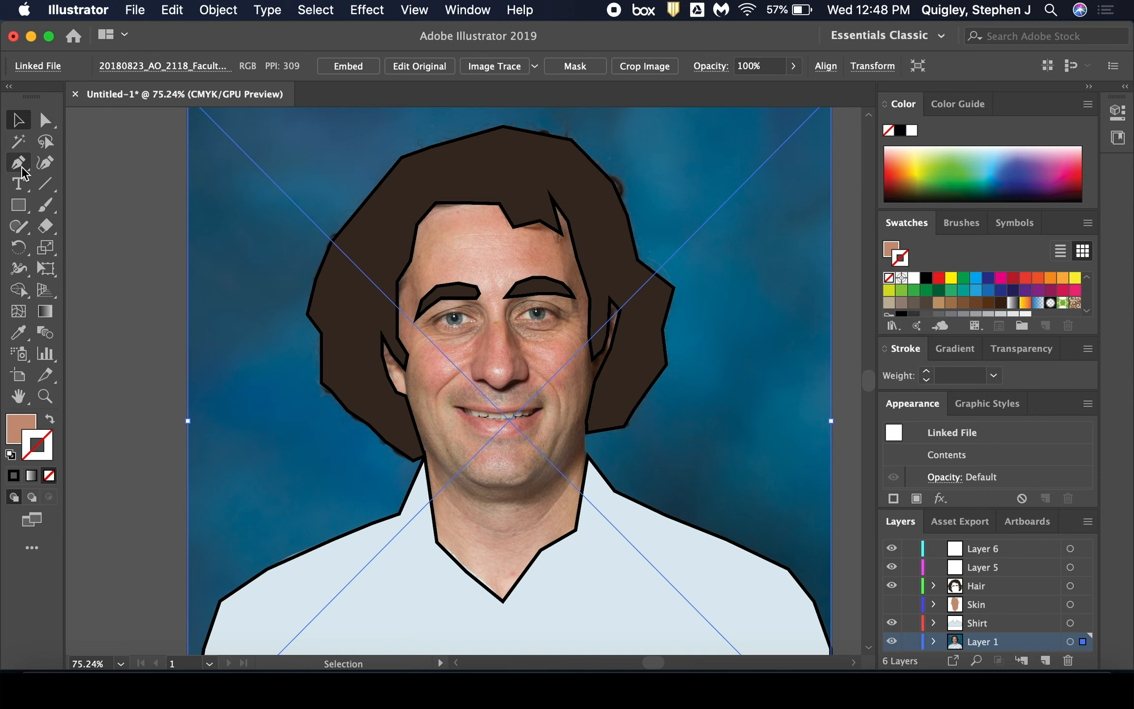
Rename Layer 5 as Eyes.
{"action": "double_click", "coordinate": [982, 567]}
{"action": "type", "text": "Eyes"}
{"action": "key", "text": "Return"}
Sample the white of the left eye as the fill and set a black 2 pt stroke for drawing with the Pen tool on the Eyes layer.
{"action": "key", "text": "i"}
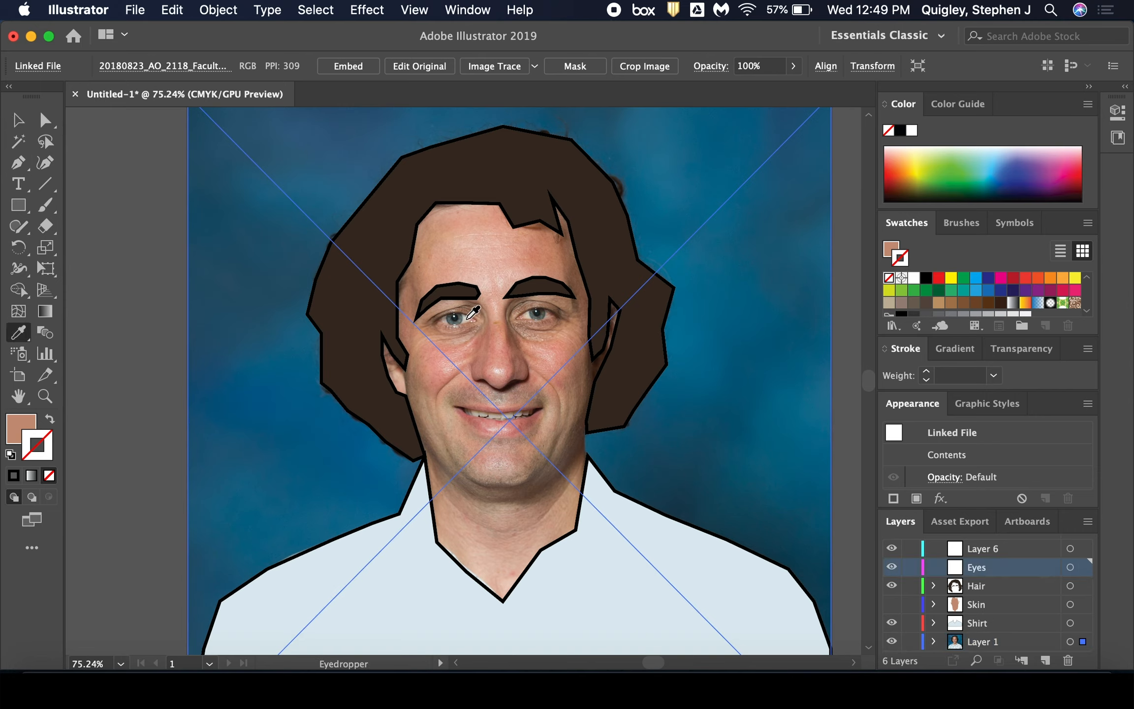
{"action": "left_click", "coordinate": [468, 319]}
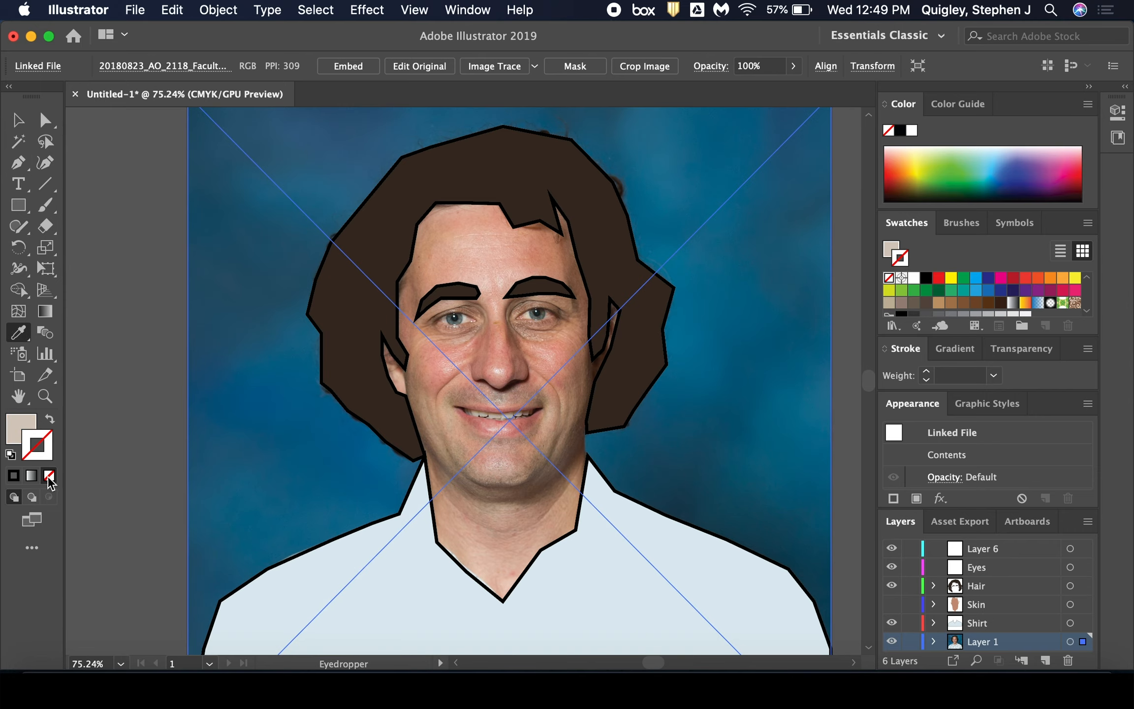
{"action": "left_click", "coordinate": [14, 478]}
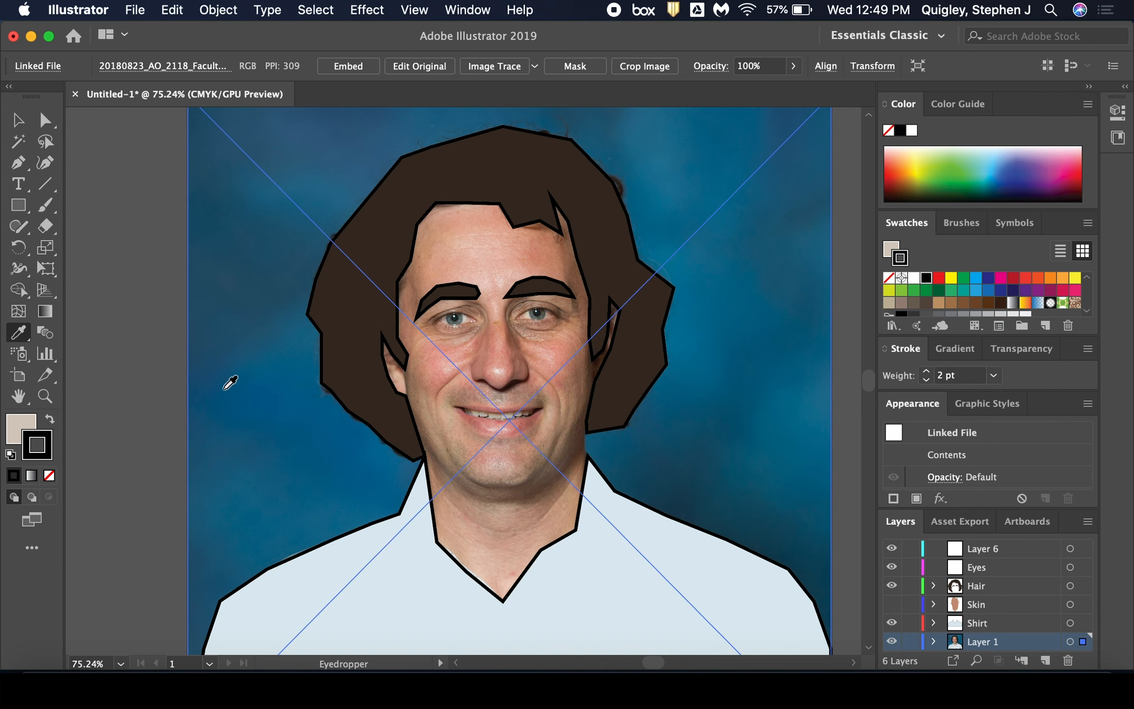
{"action": "left_click", "coordinate": [19, 162]}
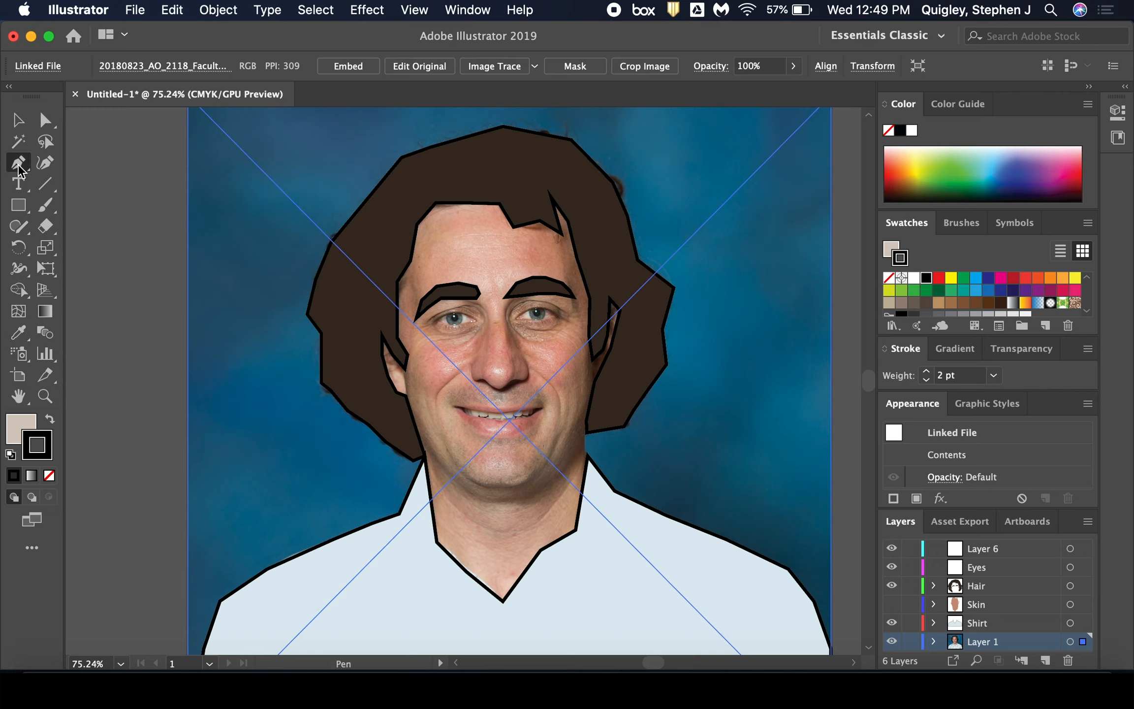
{"action": "left_click", "coordinate": [978, 571]}
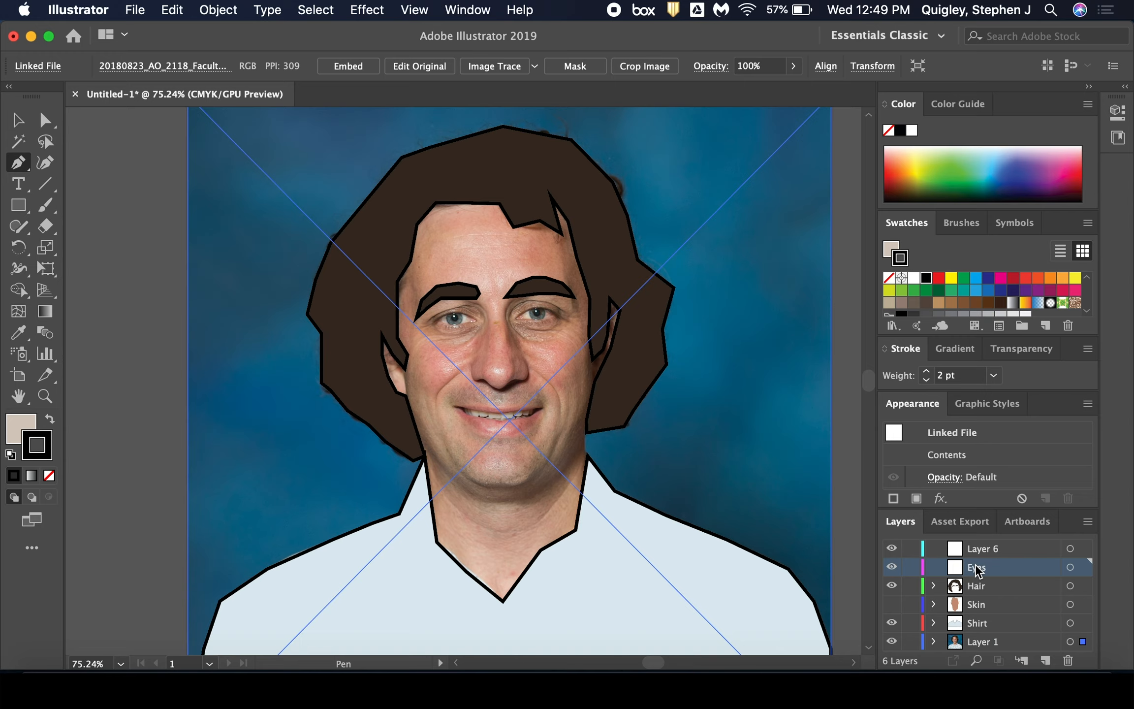
Trace the left eye on the Eyes layer as a closed straight-segment shape, from the inner corner along the lower lid and back over the upper lid.
{"action": "left_click", "coordinate": [479, 285]}
{"action": "left_click", "coordinate": [479, 320]}
{"action": "left_click", "coordinate": [454, 326]}
{"action": "scroll", "coordinate": [455, 327], "scroll_direction": "up", "scroll_amount": 5}
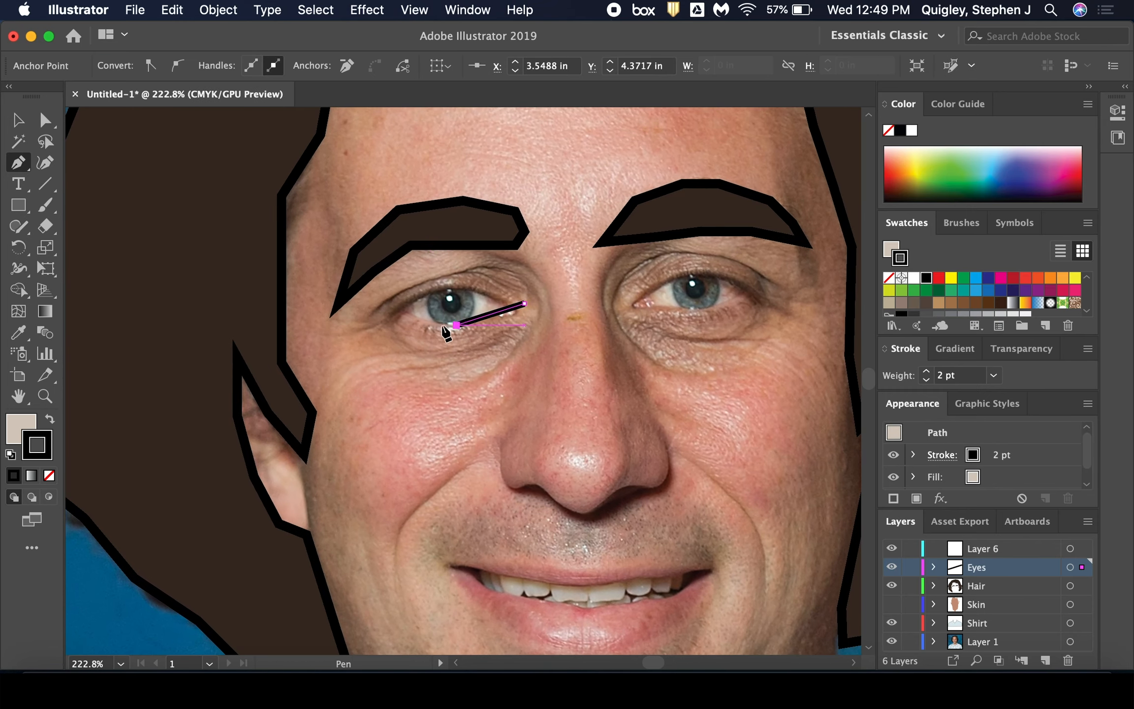
{"action": "left_click", "coordinate": [424, 325]}
{"action": "left_click", "coordinate": [385, 317]}
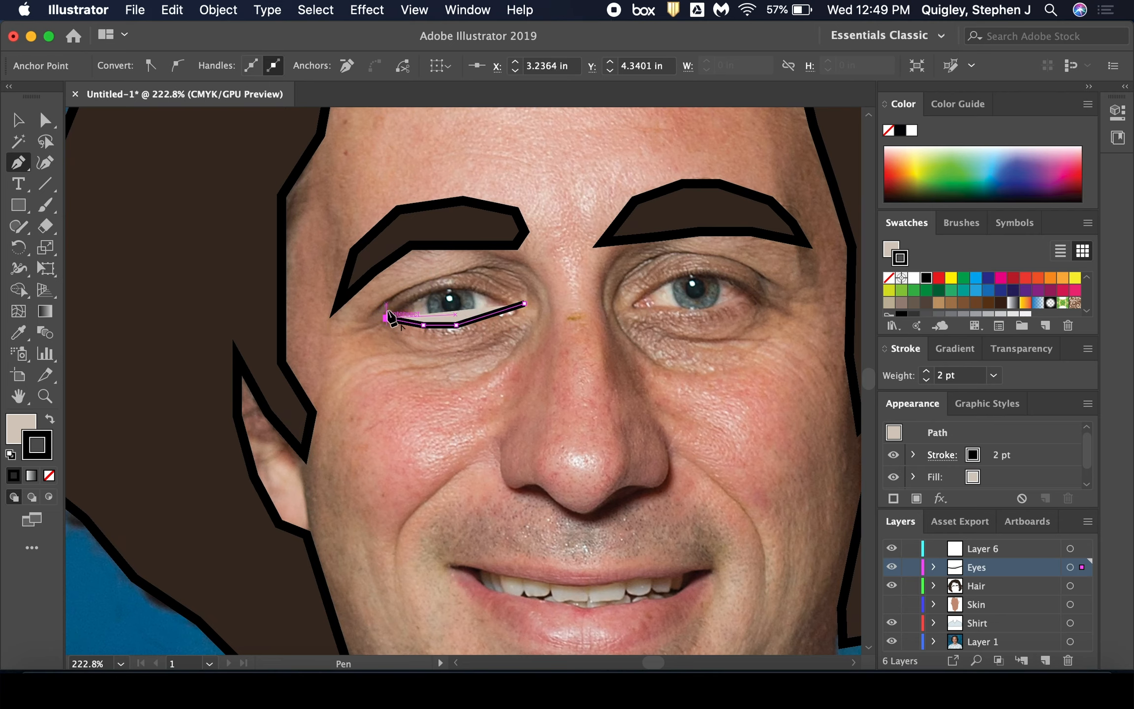
{"action": "left_click", "coordinate": [420, 283]}
{"action": "left_click", "coordinate": [471, 275]}
{"action": "left_click", "coordinate": [502, 280]}
{"action": "left_click", "coordinate": [524, 292]}
{"action": "left_click", "coordinate": [525, 303]}
Trace the right eye on the Eyes layer, from the outer corner along the lower lid and back over the upper lid.
{"action": "left_click", "coordinate": [771, 300]}
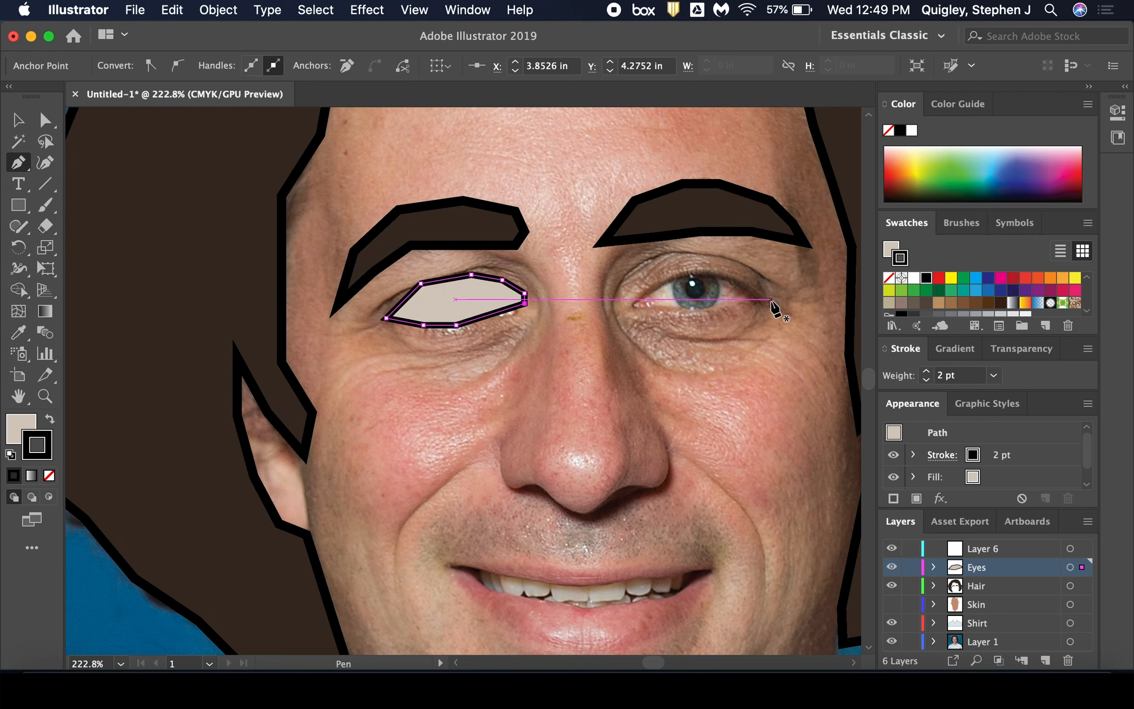
{"action": "left_click", "coordinate": [718, 319]}
{"action": "left_click", "coordinate": [659, 318]}
{"action": "left_click", "coordinate": [619, 309]}
{"action": "left_click", "coordinate": [619, 284]}
{"action": "left_click", "coordinate": [664, 259]}
{"action": "left_click", "coordinate": [709, 252]}
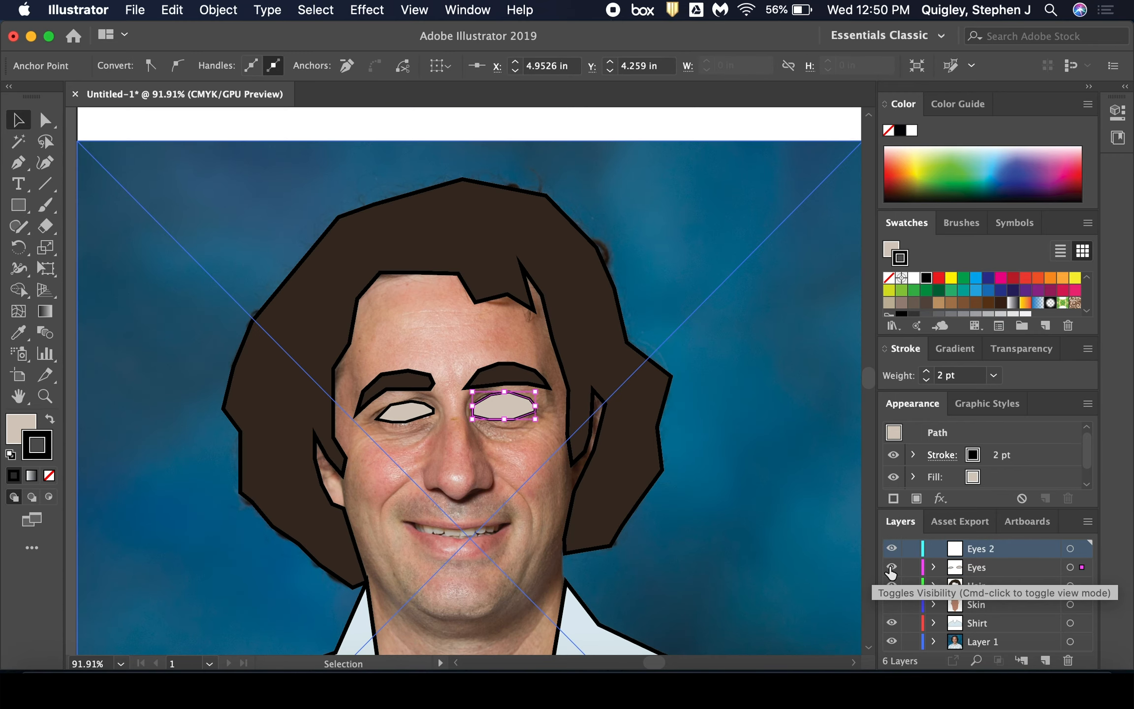
Hide the Eyes layer and draw an ellipse over the photo's left iris on the Eyes 2 layer.
{"action": "left_click", "coordinate": [891, 567]}
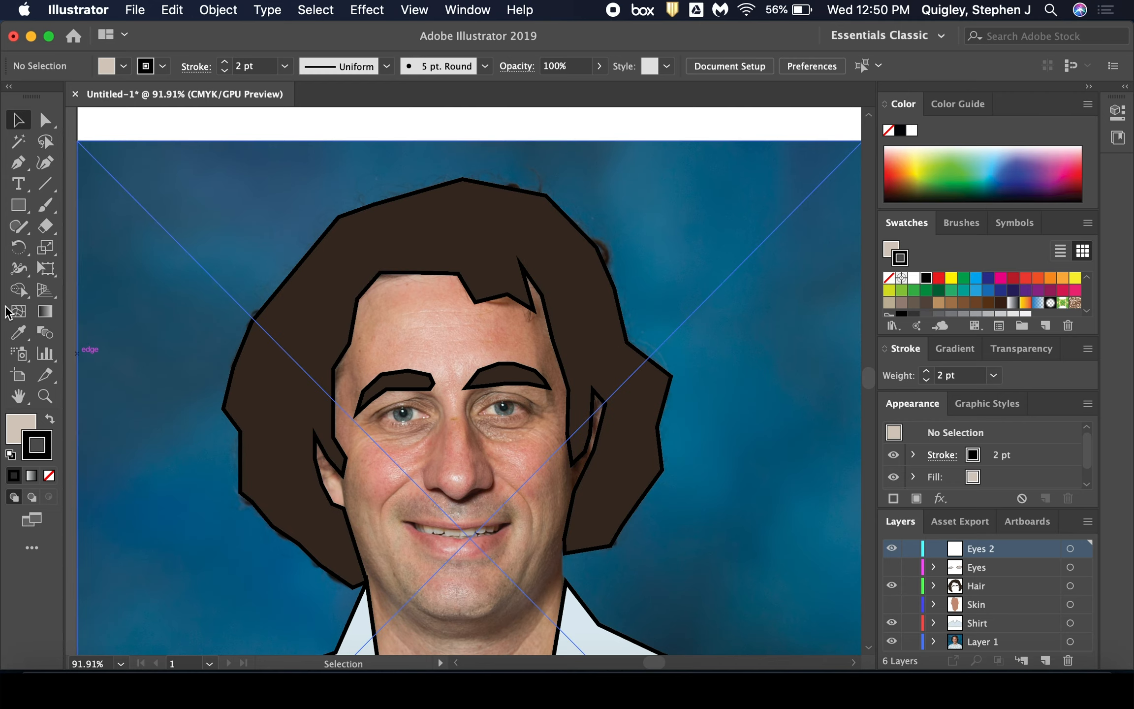
{"action": "left_click", "coordinate": [25, 207]}
{"action": "left_click_drag", "start_coordinate": [24, 212], "coordinate": [75, 250]}
{"action": "scroll", "coordinate": [298, 393], "scroll_direction": "up", "scroll_amount": 3}
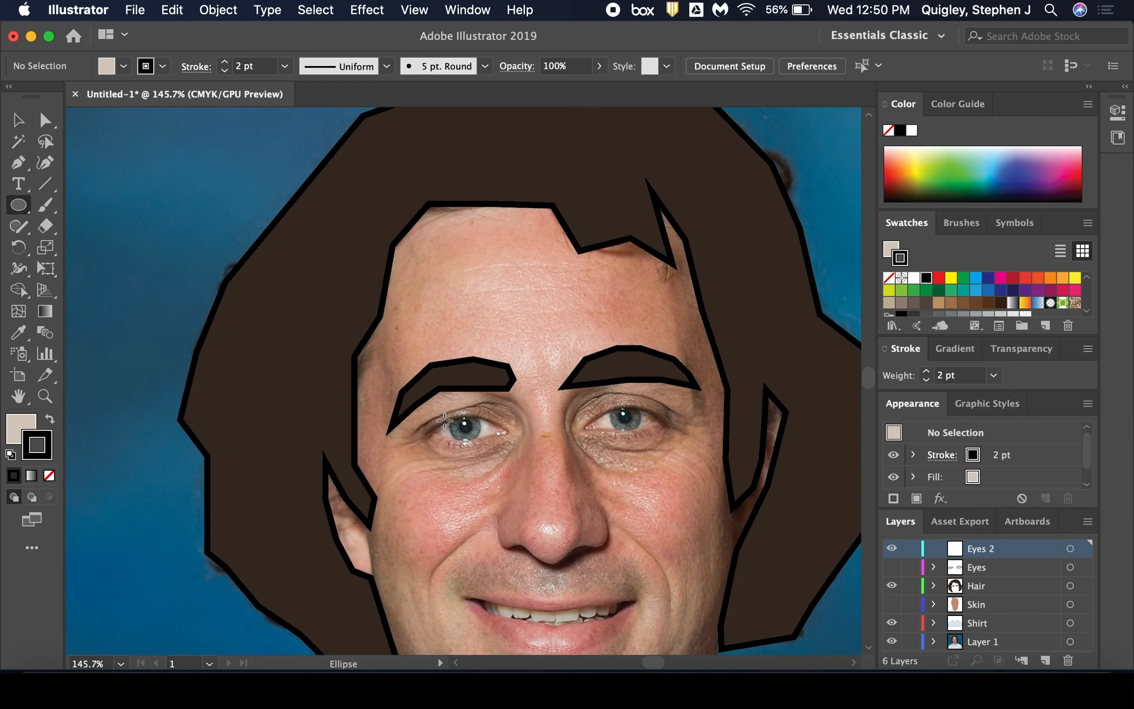
{"action": "left_click_drag", "start_coordinate": [449, 413], "coordinate": [484, 443]}
Fill the iris ellipse with the blue-grey sampled from the photo's right iris, without a stroke, and deselect it.
{"action": "key", "text": "i"}
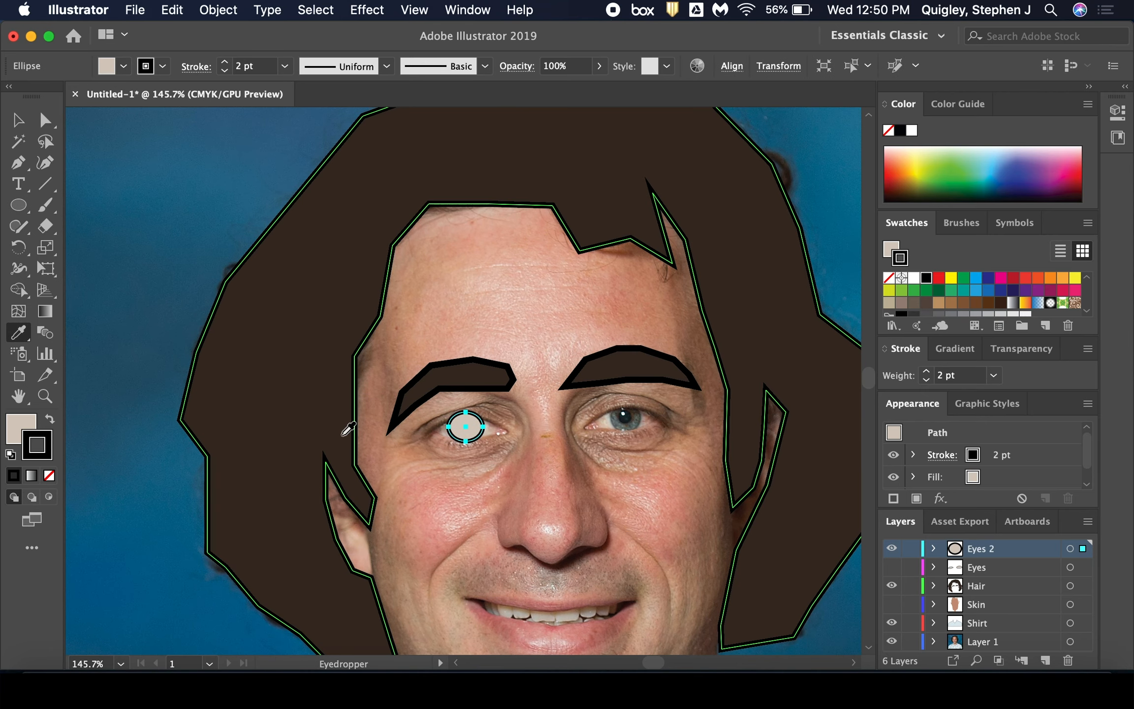
{"action": "left_click", "coordinate": [619, 426]}
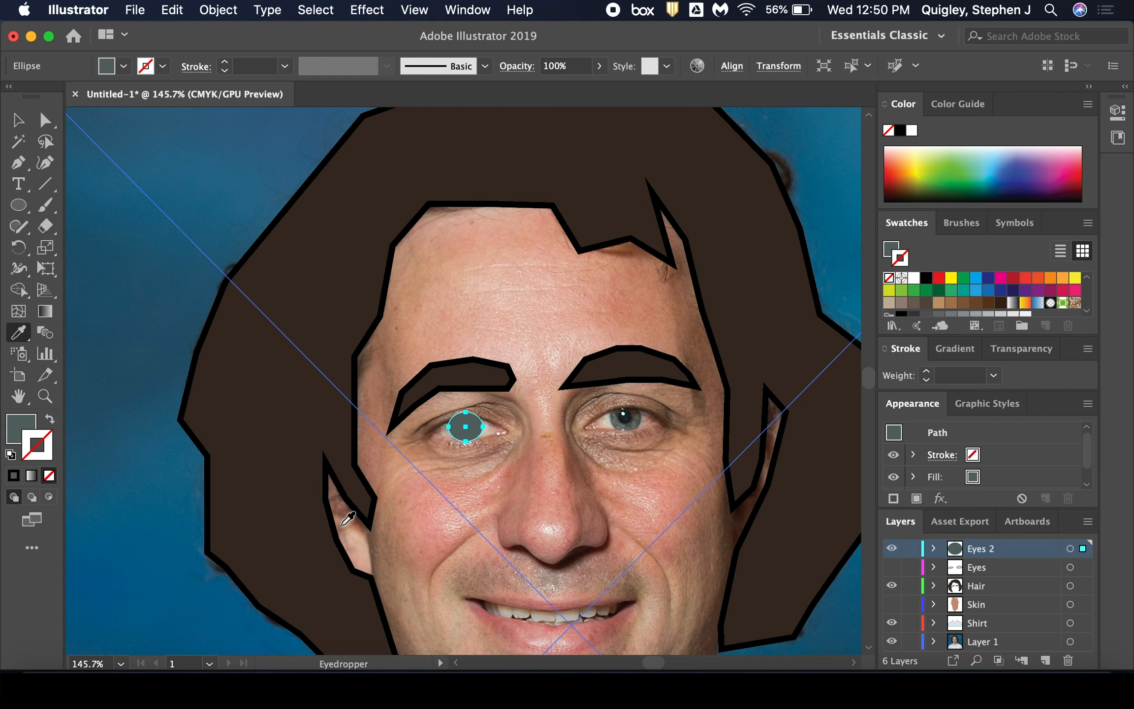
{"action": "left_click", "coordinate": [17, 120]}
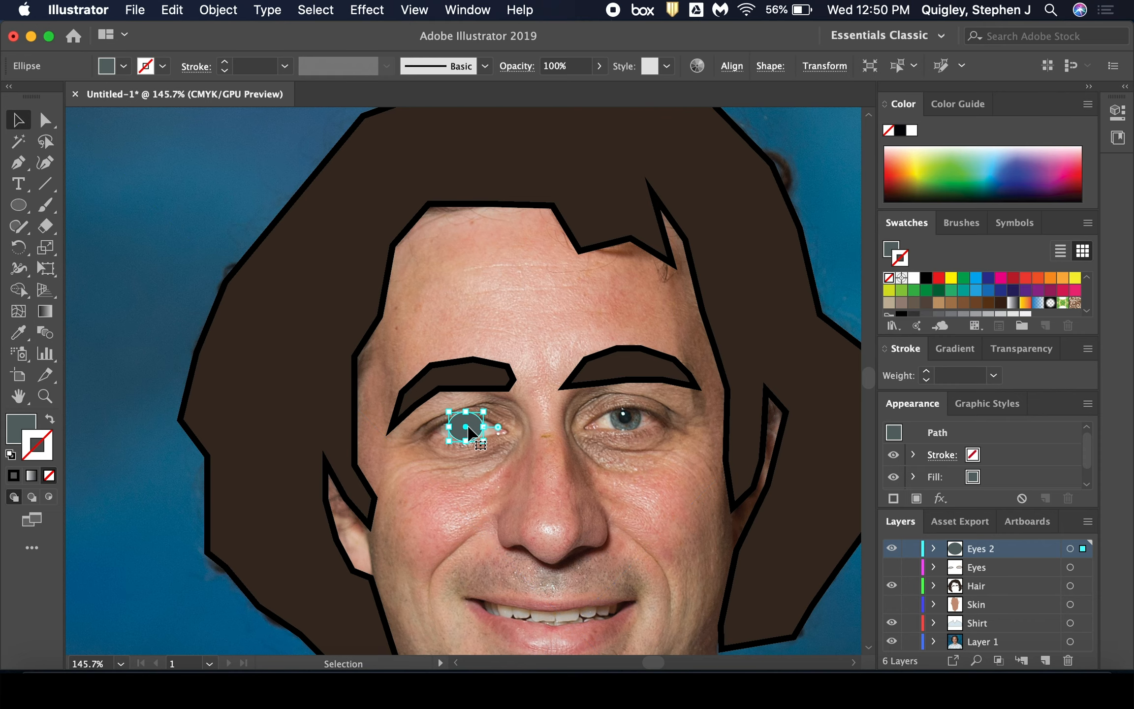
{"action": "left_click", "coordinate": [241, 305]}
Set the fill colour to near-black 070707 for drawing with the Ellipse tool.
{"action": "left_click", "coordinate": [19, 205]}
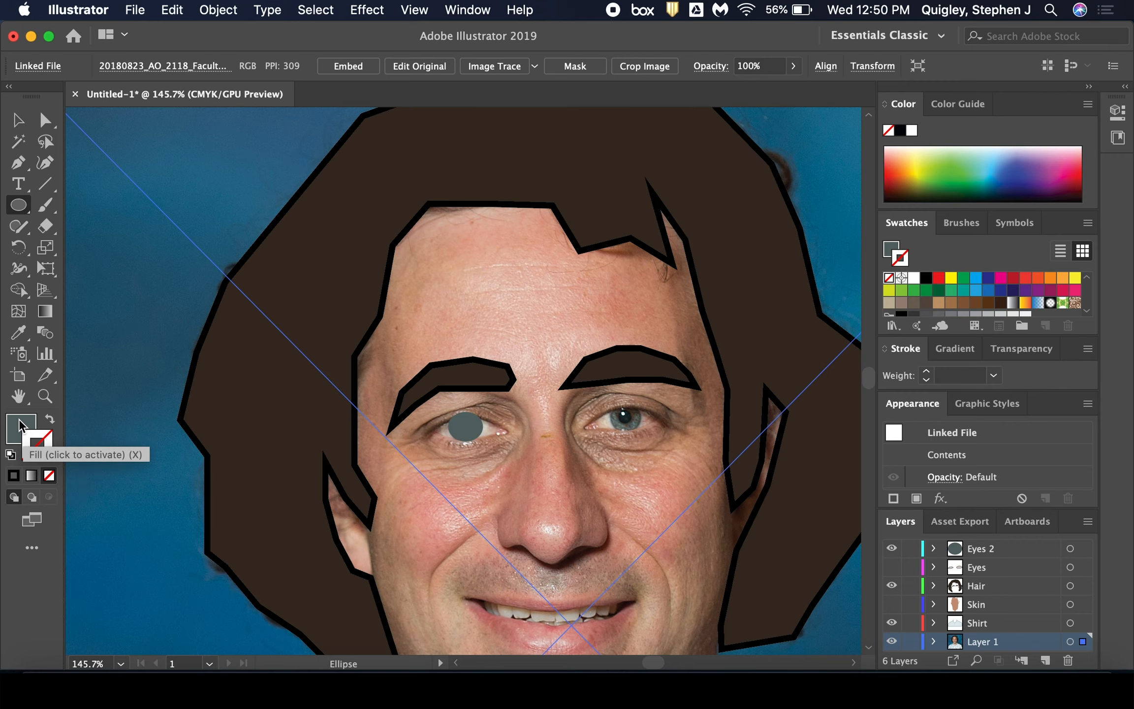
{"action": "left_click", "coordinate": [21, 163]}
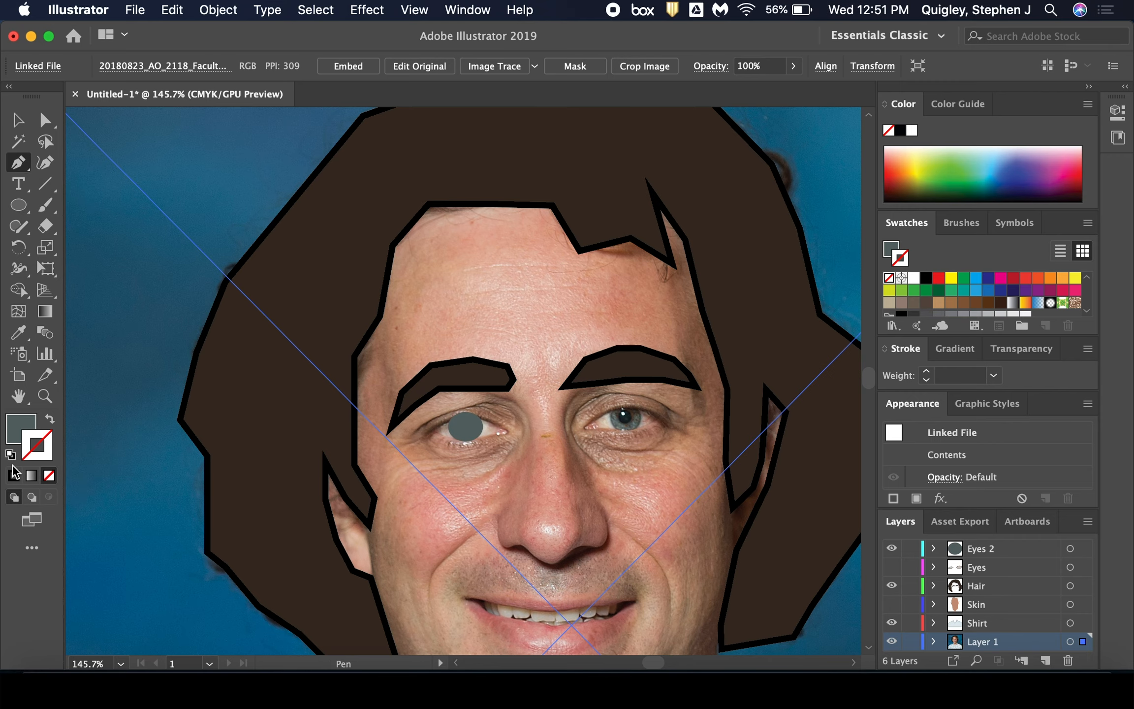
{"action": "double_click", "coordinate": [17, 426]}
{"action": "left_click", "coordinate": [26, 374]}
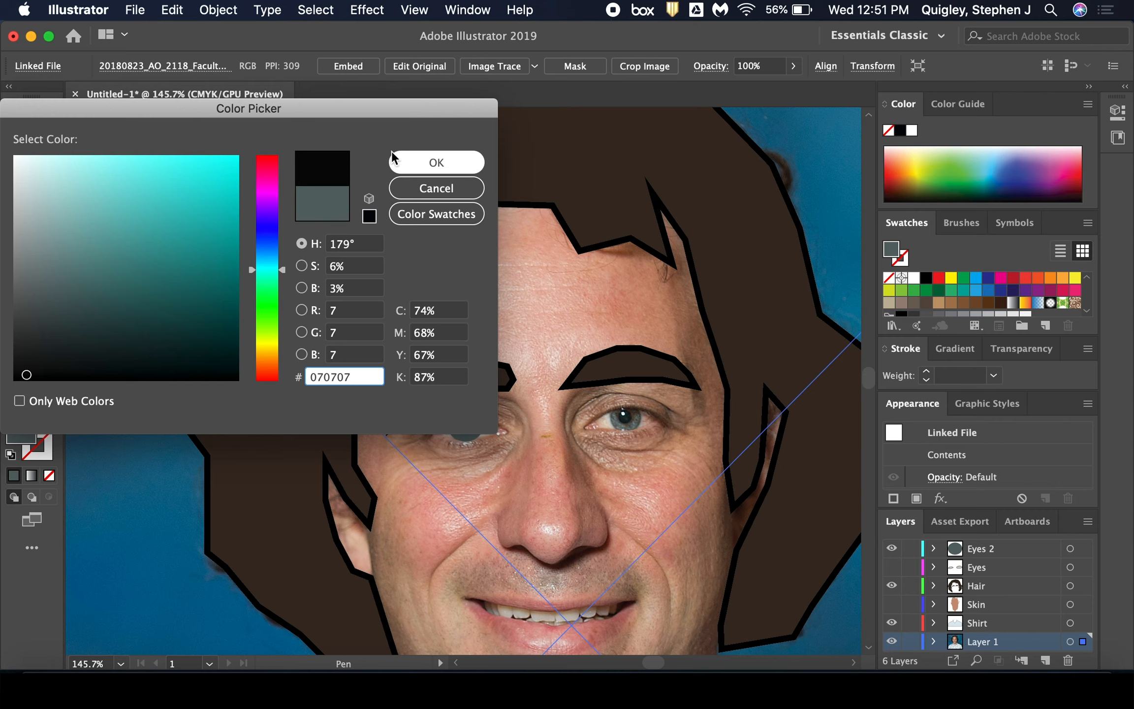
{"action": "left_click", "coordinate": [433, 162]}
{"action": "left_click", "coordinate": [19, 205]}
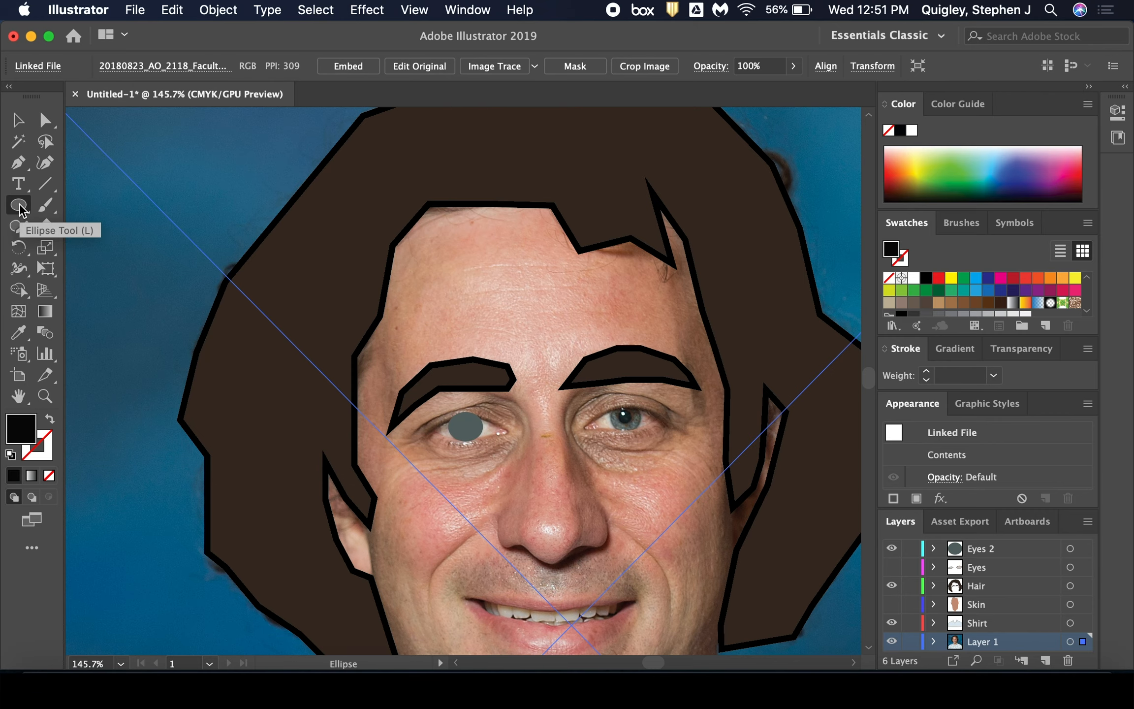
Draw a small near-black pupil on the Eyes 2 layer over the photo's right eye, move it onto the left iris and deselect it.
{"action": "left_click", "coordinate": [977, 551]}
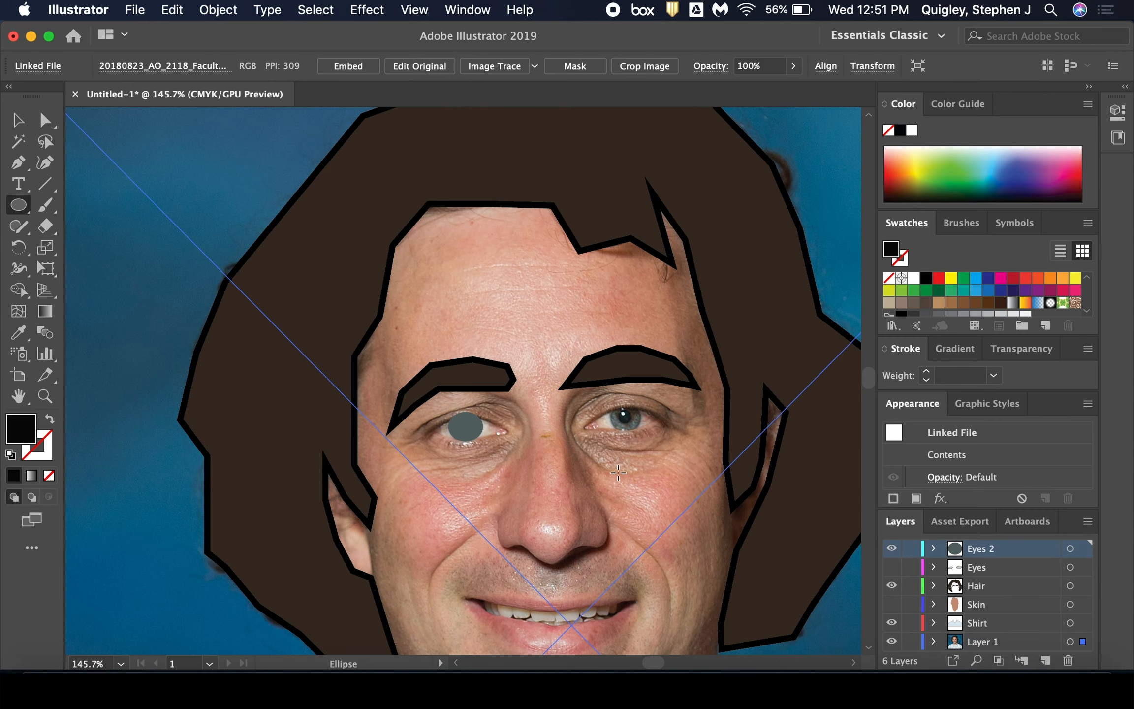
{"action": "left_click_drag", "start_coordinate": [621, 413], "coordinate": [633, 427]}
{"action": "left_click", "coordinate": [18, 119]}
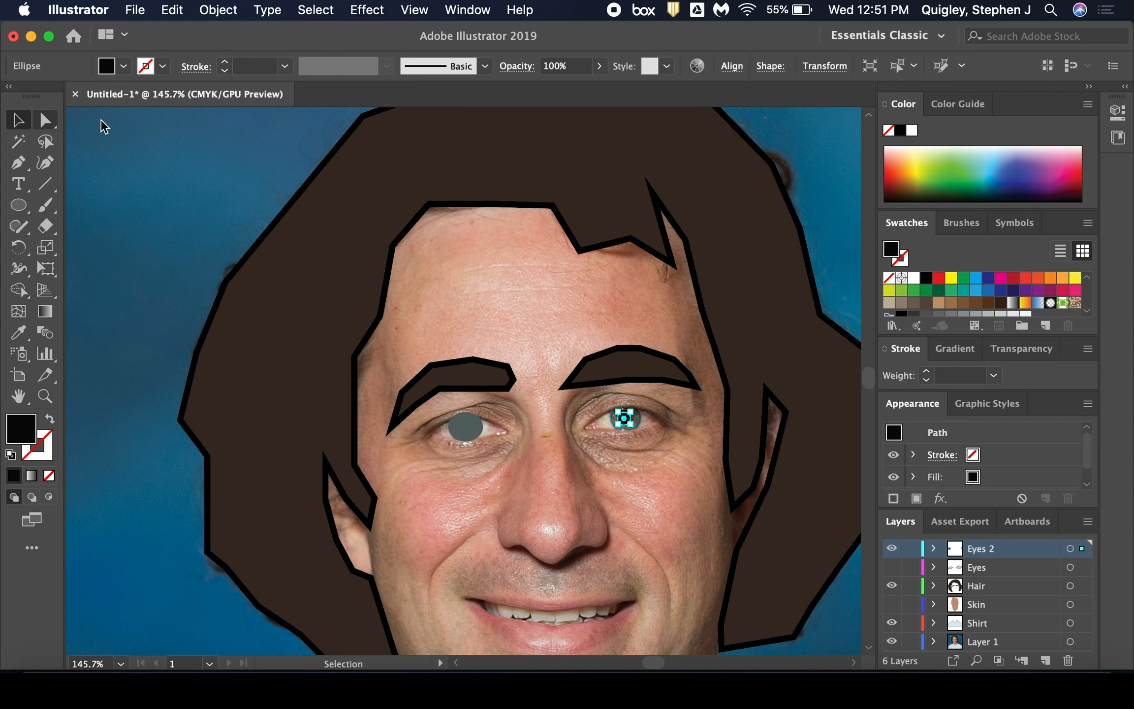
{"action": "left_click_drag", "start_coordinate": [623, 419], "coordinate": [466, 426]}
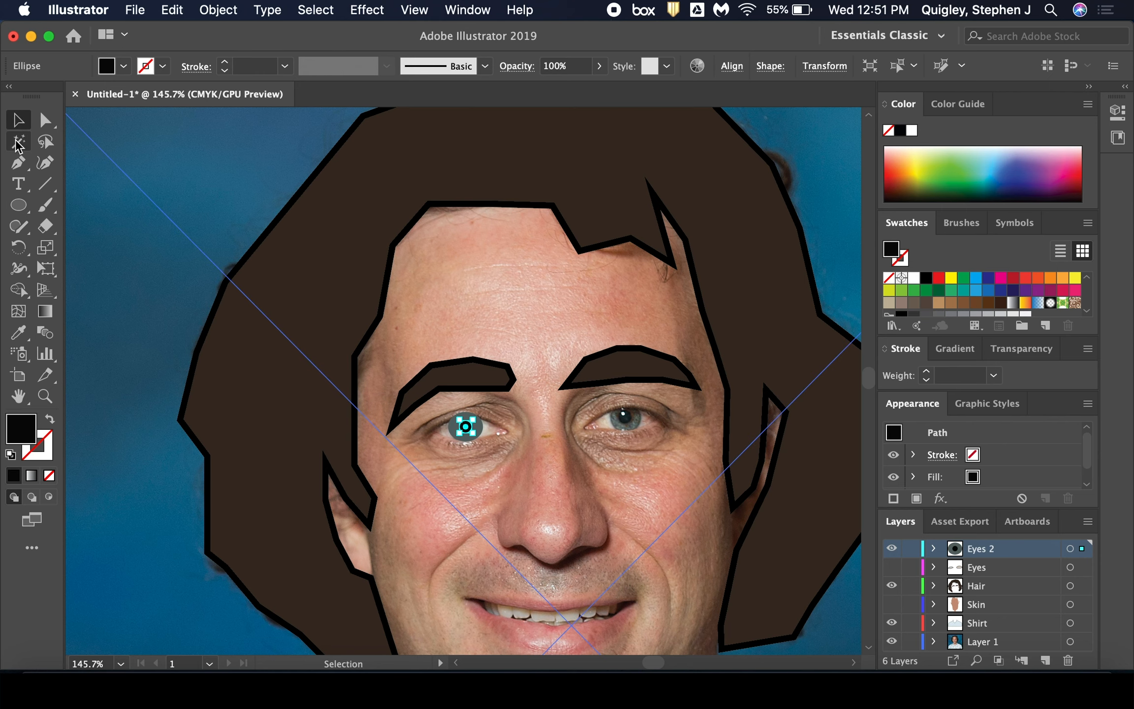
{"action": "left_click", "coordinate": [501, 453]}
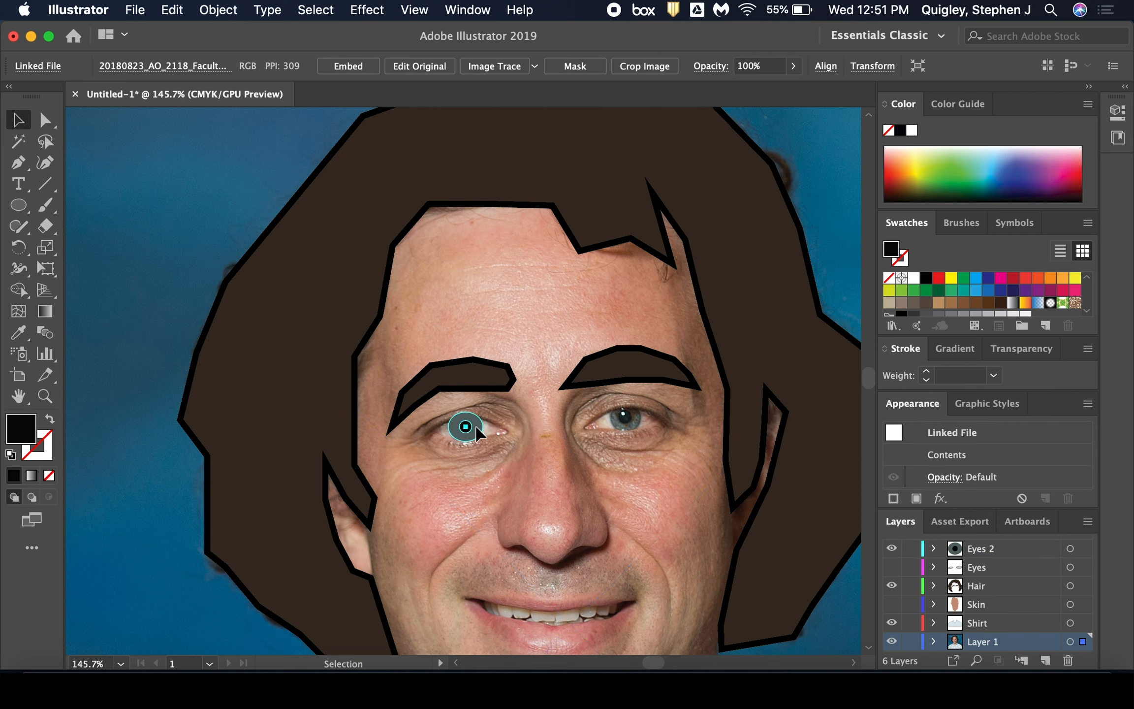
Copy the left iris together with its pupil and place the duplicate over the photo's right eye.
{"action": "left_click", "coordinate": [456, 432]}
{"action": "left_click", "coordinate": [504, 438], "text": "shift"}
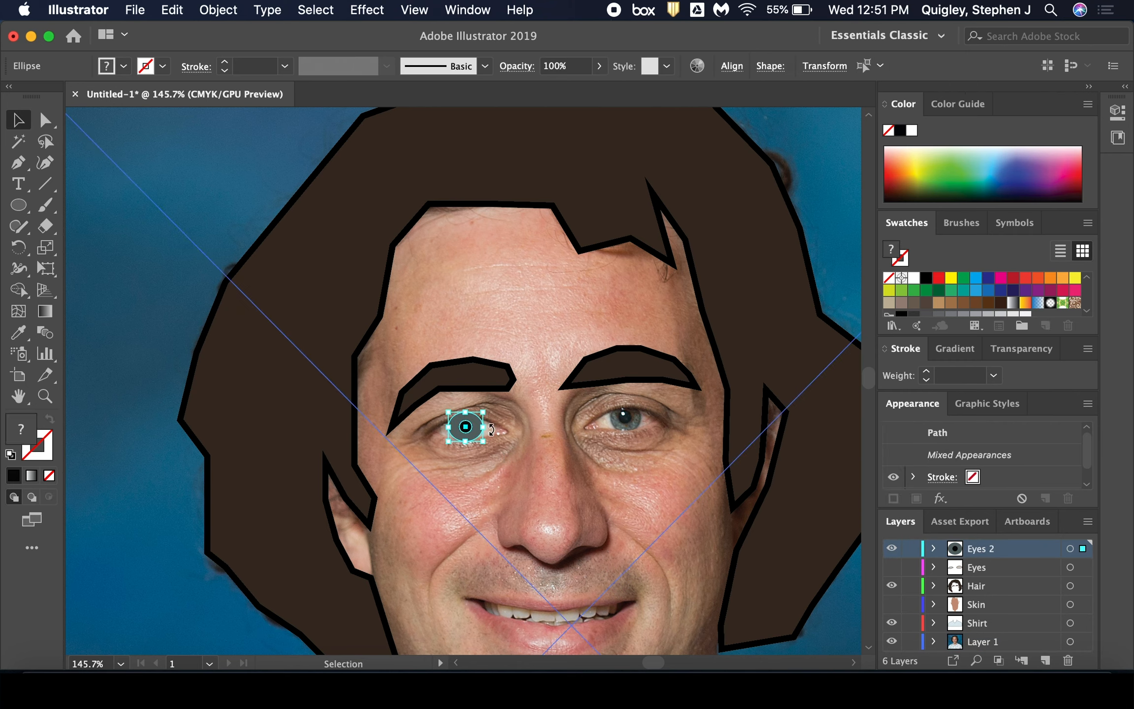
{"action": "key", "text": "super+c"}
{"action": "key", "text": "super+v"}
{"action": "left_click_drag", "start_coordinate": [457, 379], "coordinate": [623, 424]}
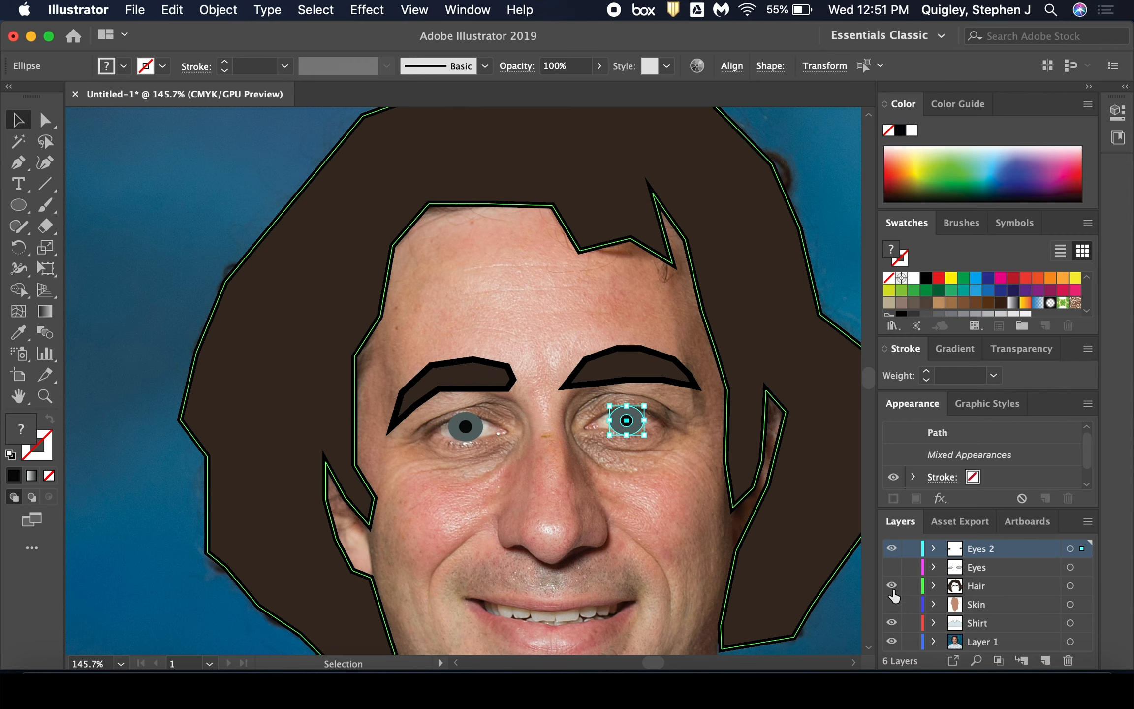
Show the Skin and Eyes layers and view the whole portrait.
{"action": "left_click", "coordinate": [892, 607]}
{"action": "left_click", "coordinate": [892, 568]}
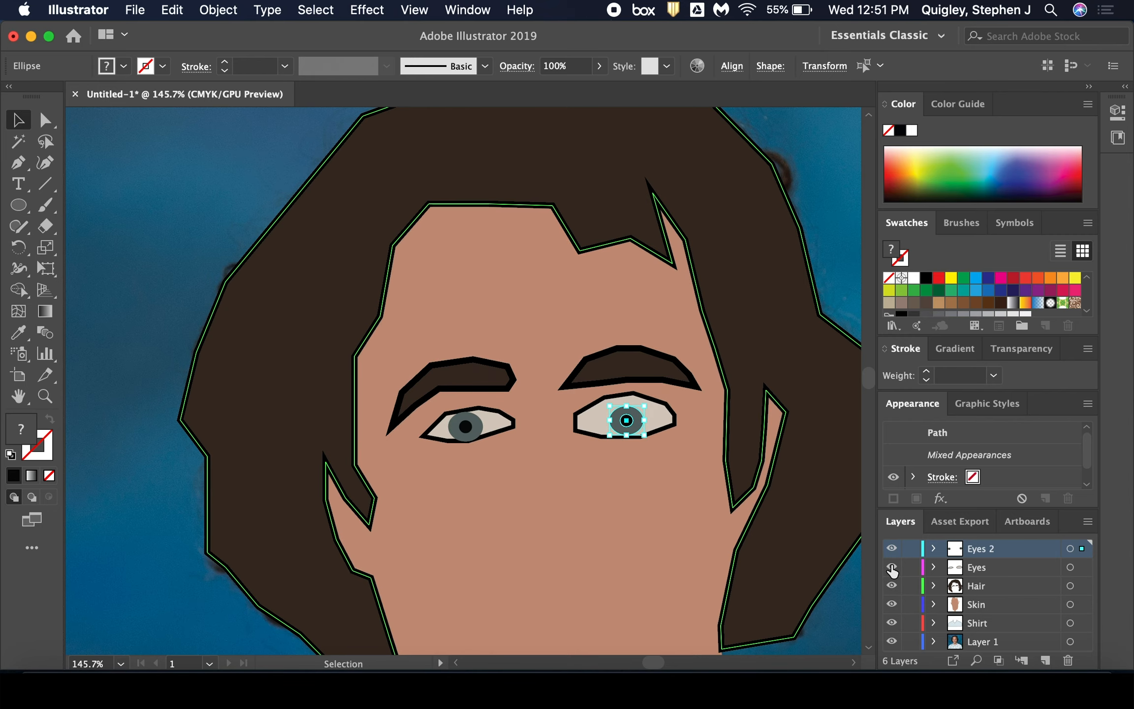
{"action": "scroll", "coordinate": [642, 445], "scroll_direction": "down", "scroll_amount": 5}
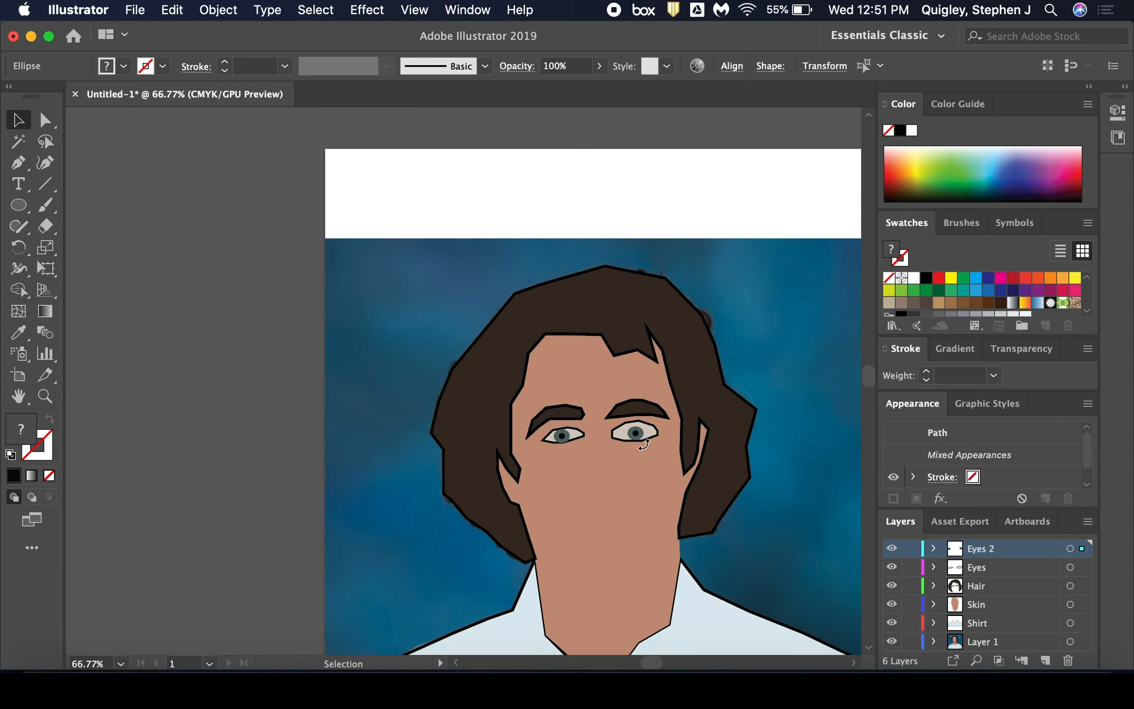
{"action": "scroll", "coordinate": [590, 552], "scroll_direction": "down", "scroll_amount": 2}
{"action": "scroll", "coordinate": [590, 552], "scroll_direction": "right", "scroll_amount": 2}
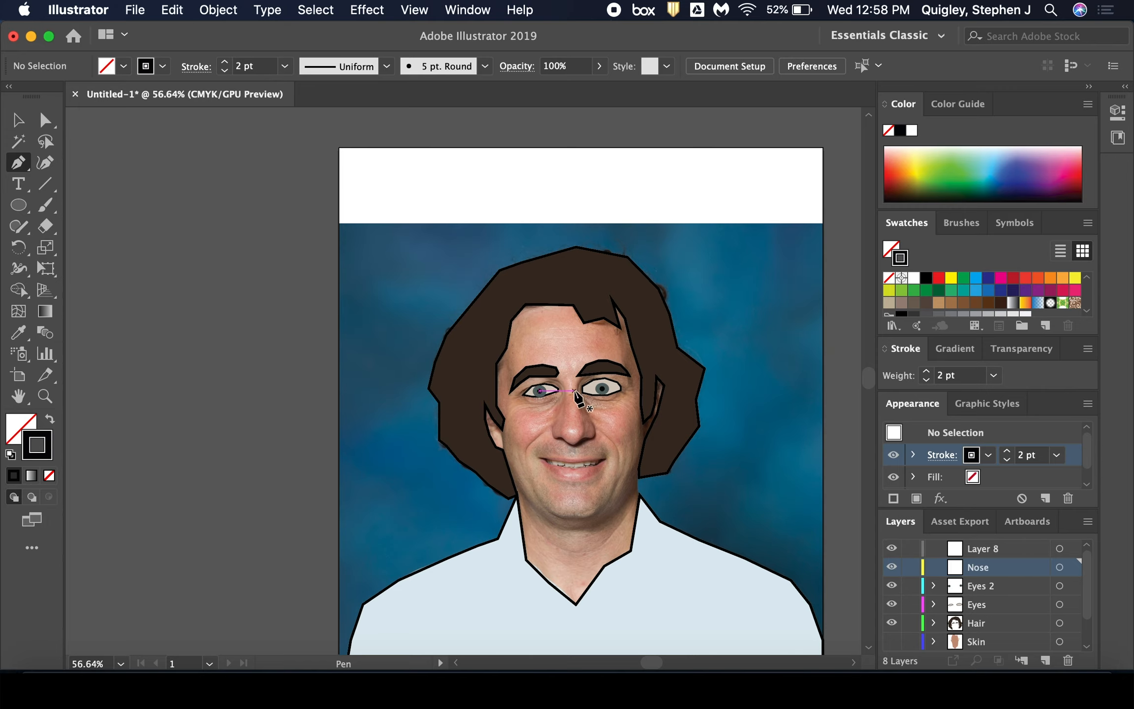
Trace the nose on the Nose layer as an open, unfilled black line from the bridge down the side and along the base.
{"action": "left_click", "coordinate": [574, 391]}
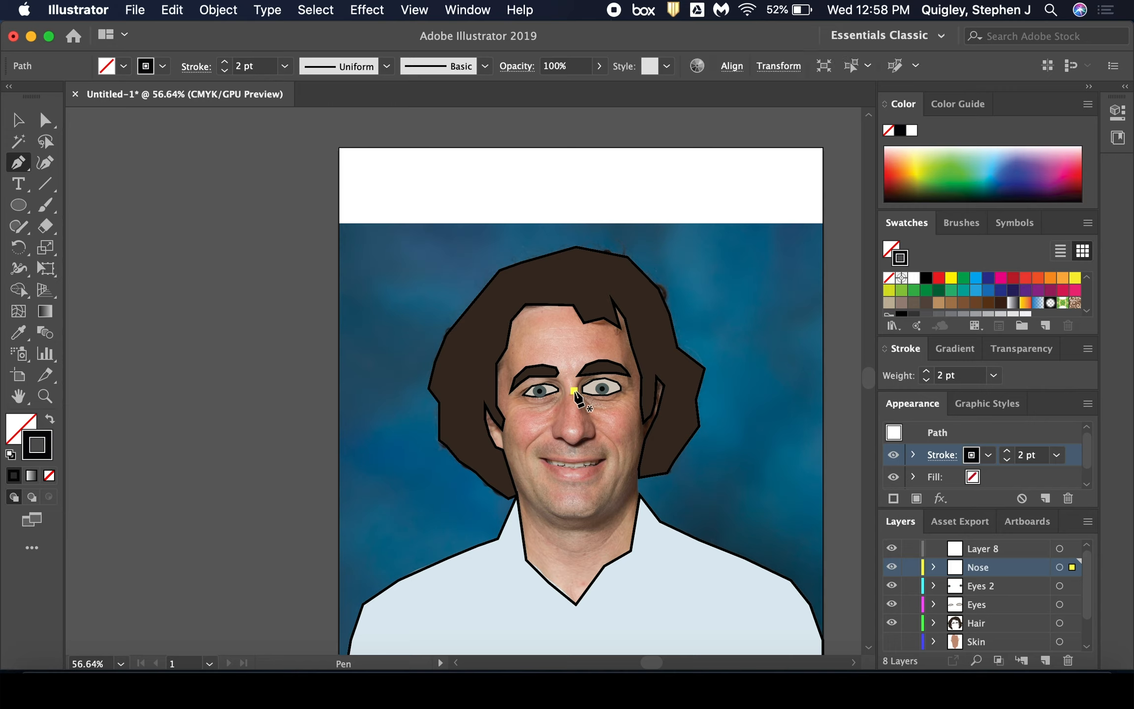
{"action": "left_click", "coordinate": [583, 416]}
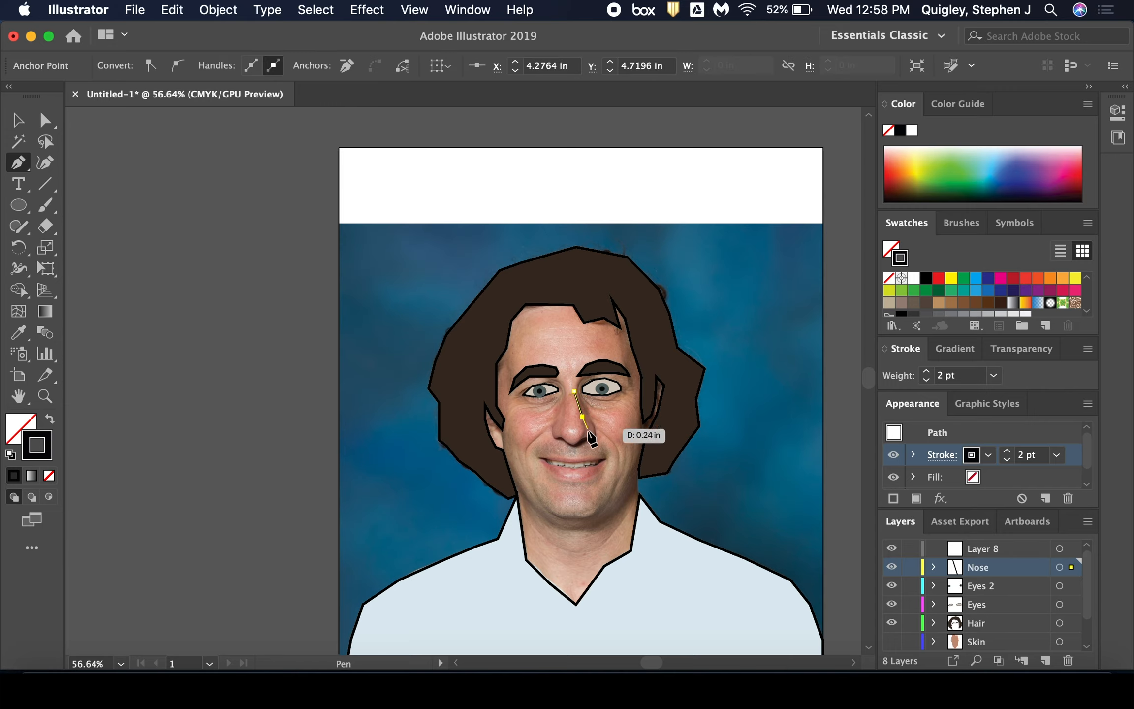
{"action": "left_click", "coordinate": [586, 438]}
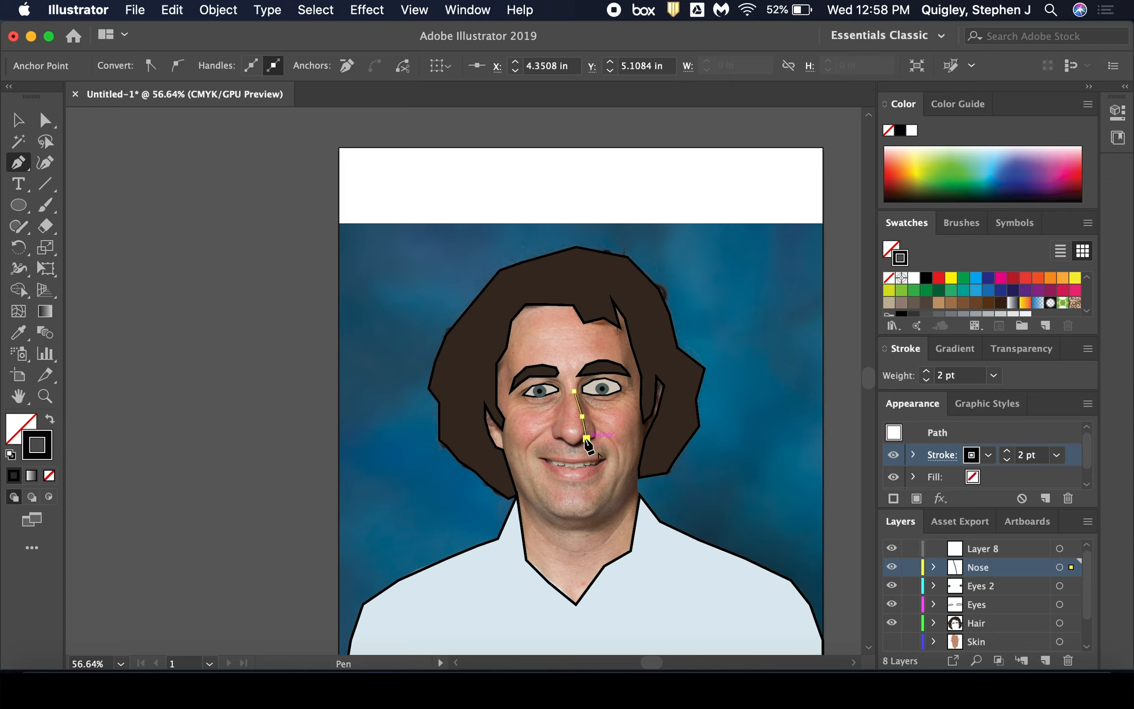
{"action": "left_click", "coordinate": [574, 444]}
{"action": "left_click", "coordinate": [552, 438]}
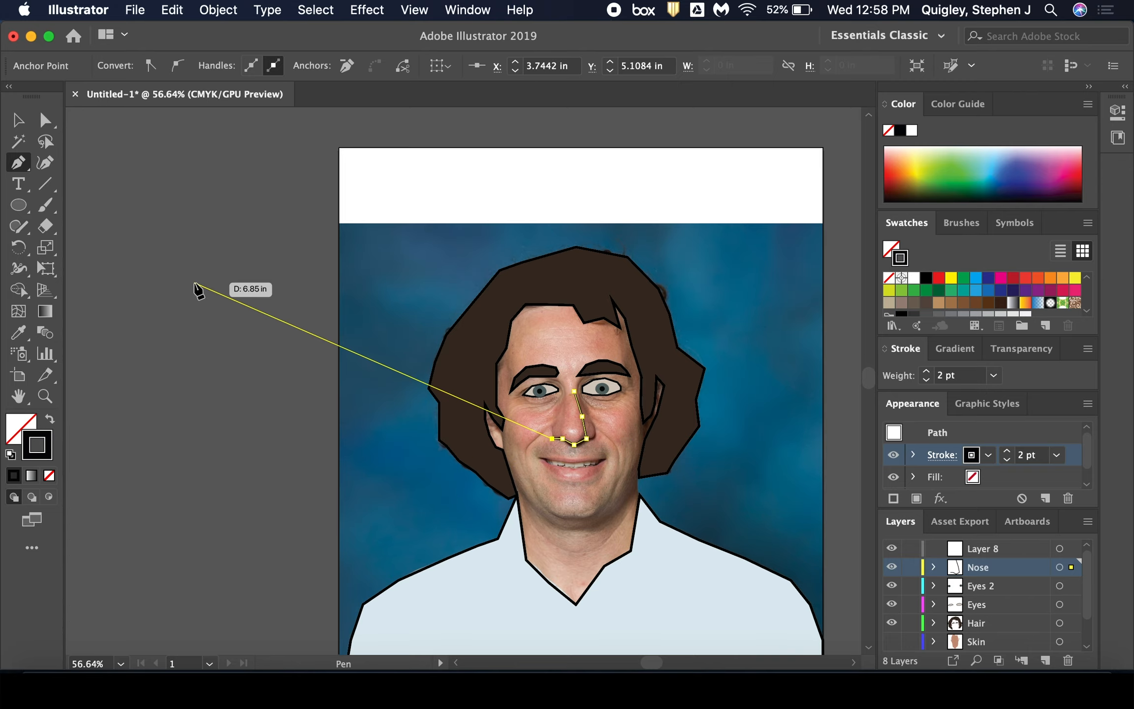
End the nose path, set its stroke to 3 pt and show the Skin layer.
{"action": "key", "text": "v"}
{"action": "left_click", "coordinate": [972, 641]}
{"action": "left_click", "coordinate": [891, 641]}
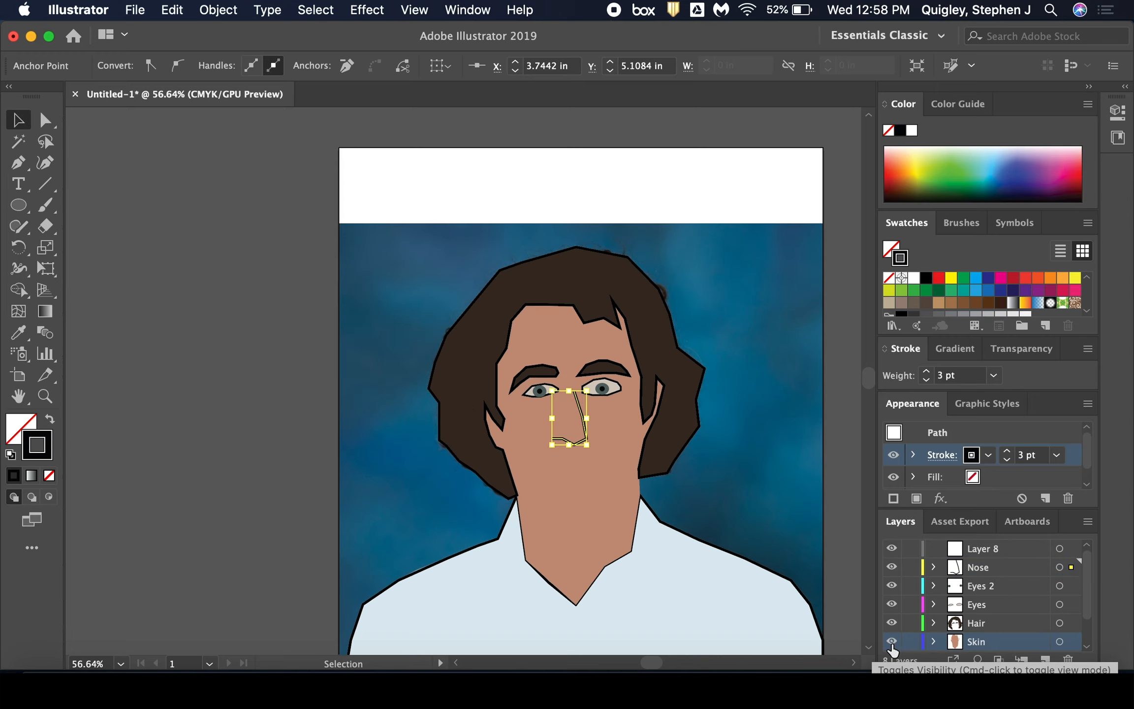
Rename Layer 8 to Mouth, and hide the Skin layer to reveal the photo's face.
{"action": "double_click", "coordinate": [975, 545]}
{"action": "type", "text": "Mouth"}
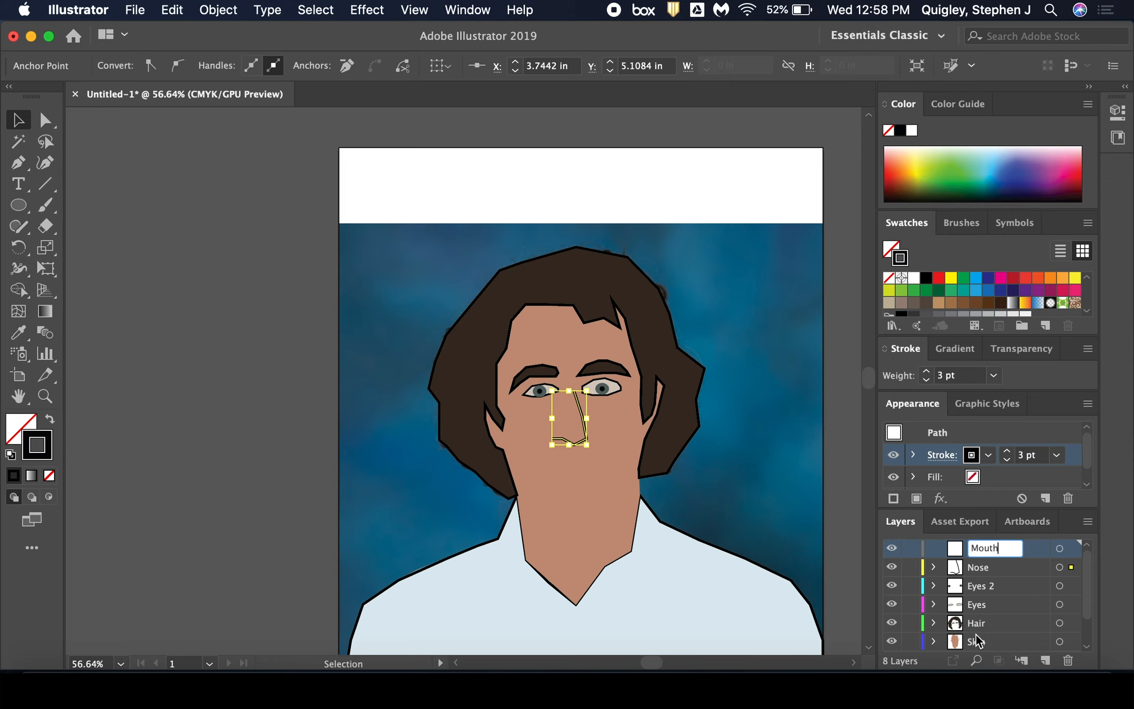
{"action": "key", "text": "Return"}
{"action": "left_click", "coordinate": [891, 642]}
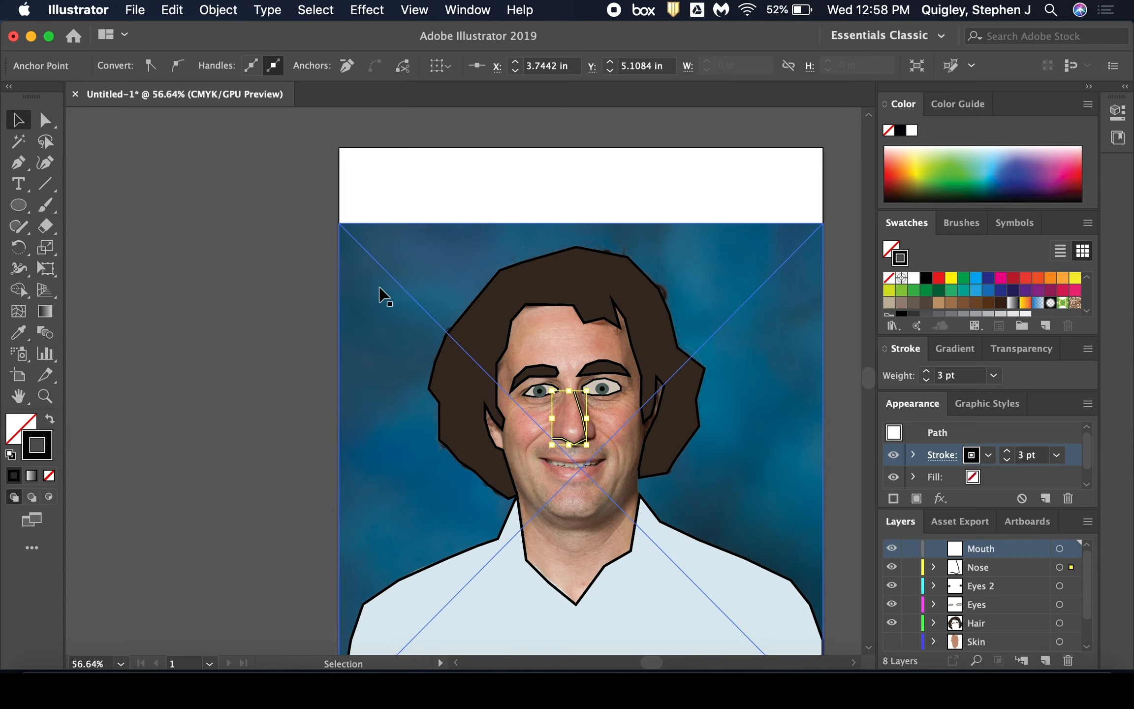
{"action": "left_click", "coordinate": [408, 256]}
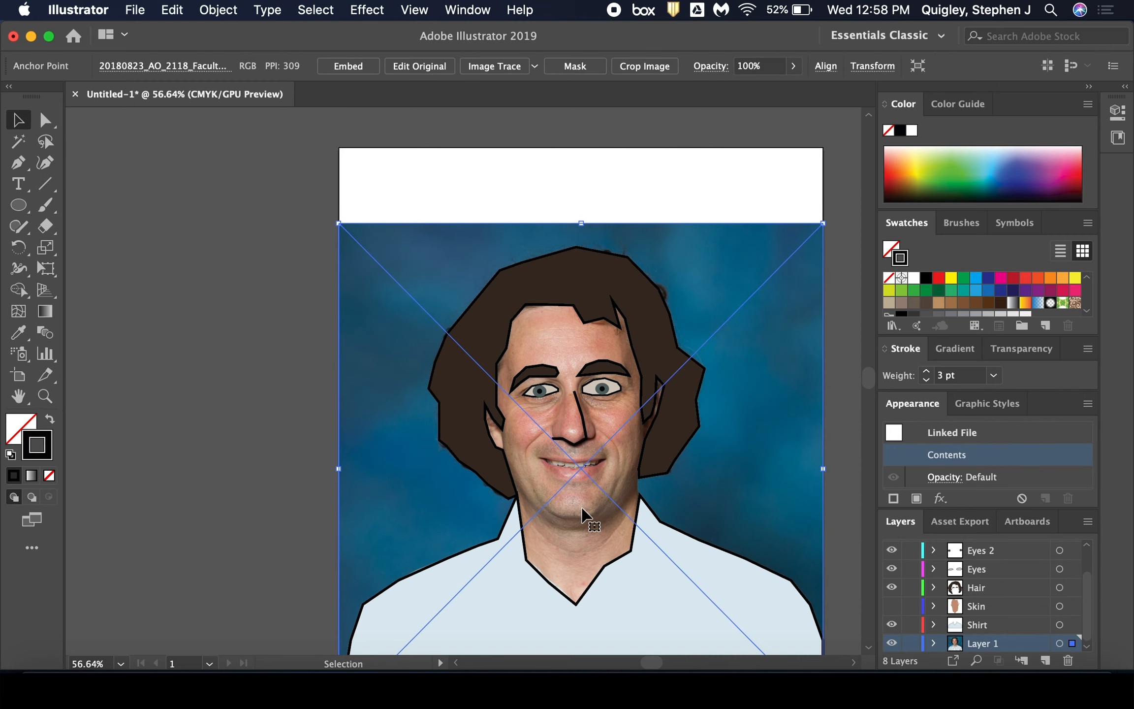
Sample a light pink from the photo's lower lip as the fill colour and reselect the Mouth layer.
{"action": "scroll", "coordinate": [582, 515], "scroll_direction": "up", "scroll_amount": 5}
{"action": "left_click", "coordinate": [18, 163]}
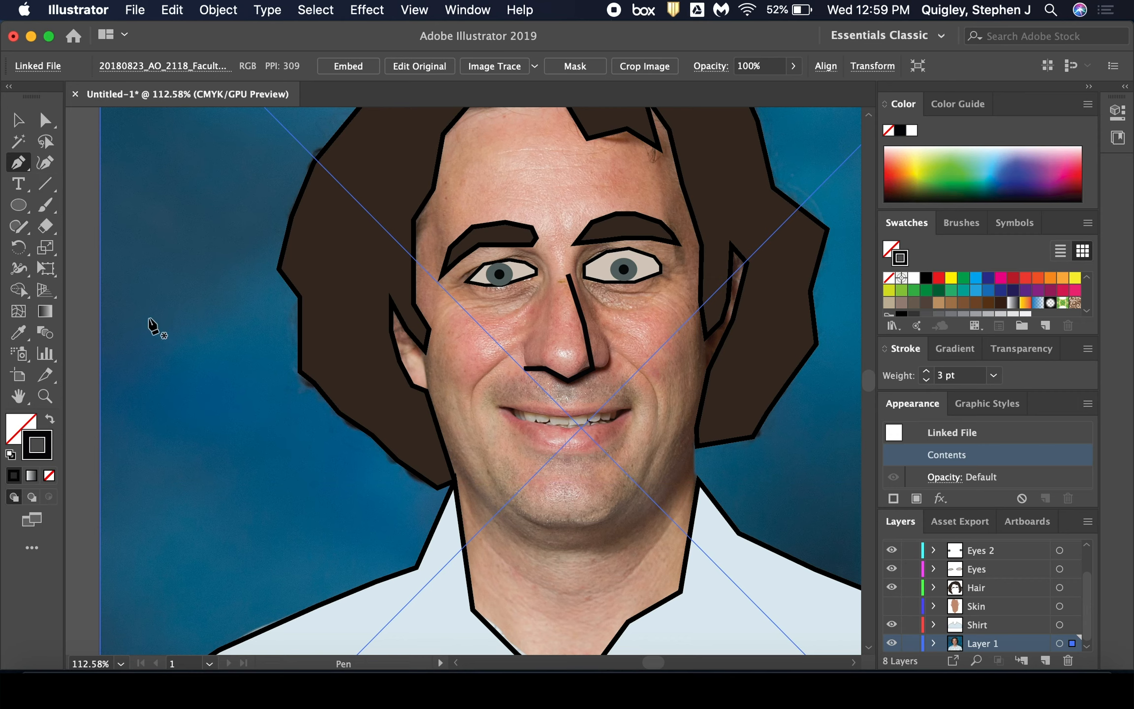
{"action": "scroll", "coordinate": [972, 574], "scroll_direction": "up", "scroll_amount": 2}
{"action": "left_click", "coordinate": [974, 550]}
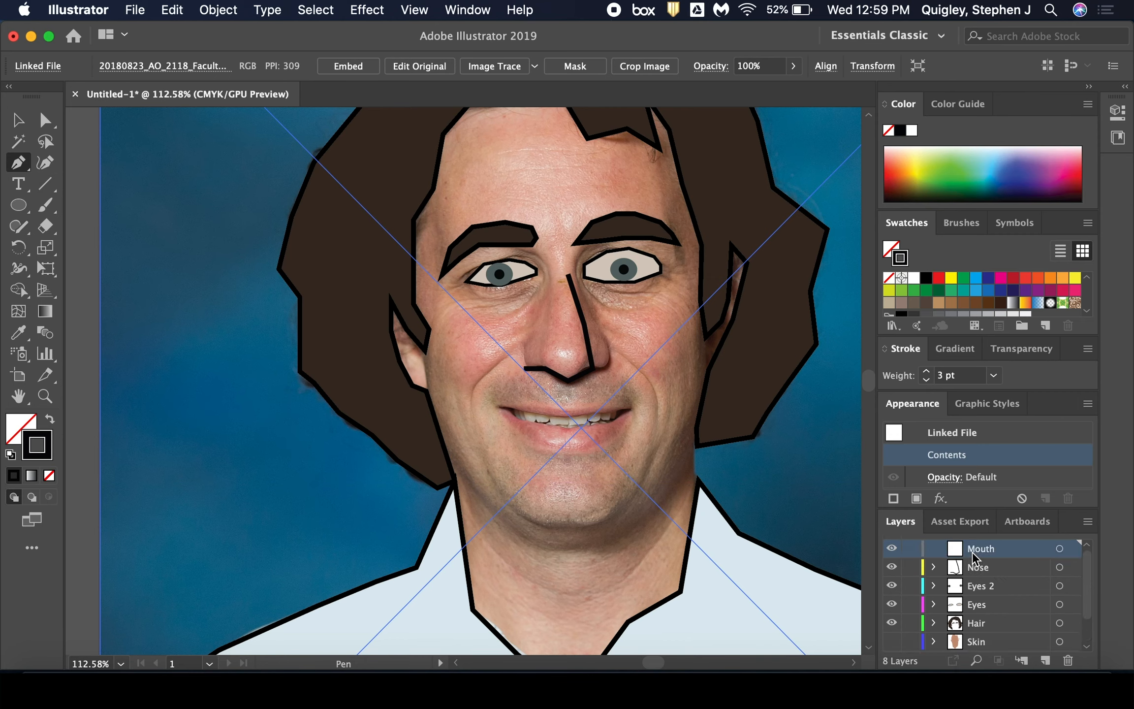
{"action": "left_click", "coordinate": [18, 333]}
{"action": "left_click", "coordinate": [547, 435]}
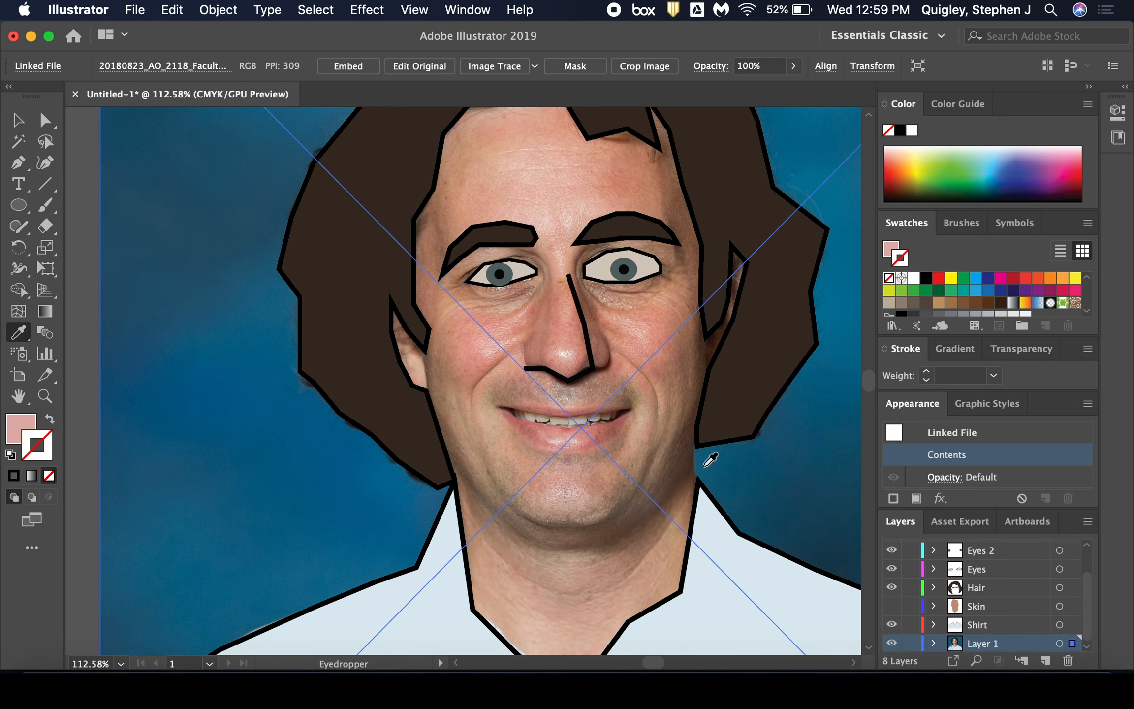
{"action": "scroll", "coordinate": [979, 557], "scroll_direction": "up", "scroll_amount": 2}
{"action": "scroll", "coordinate": [988, 552], "scroll_direction": "down", "scroll_amount": 2}
{"action": "scroll", "coordinate": [987, 547], "scroll_direction": "up", "scroll_amount": 2}
{"action": "scroll", "coordinate": [987, 548], "scroll_direction": "down", "scroll_amount": 2}
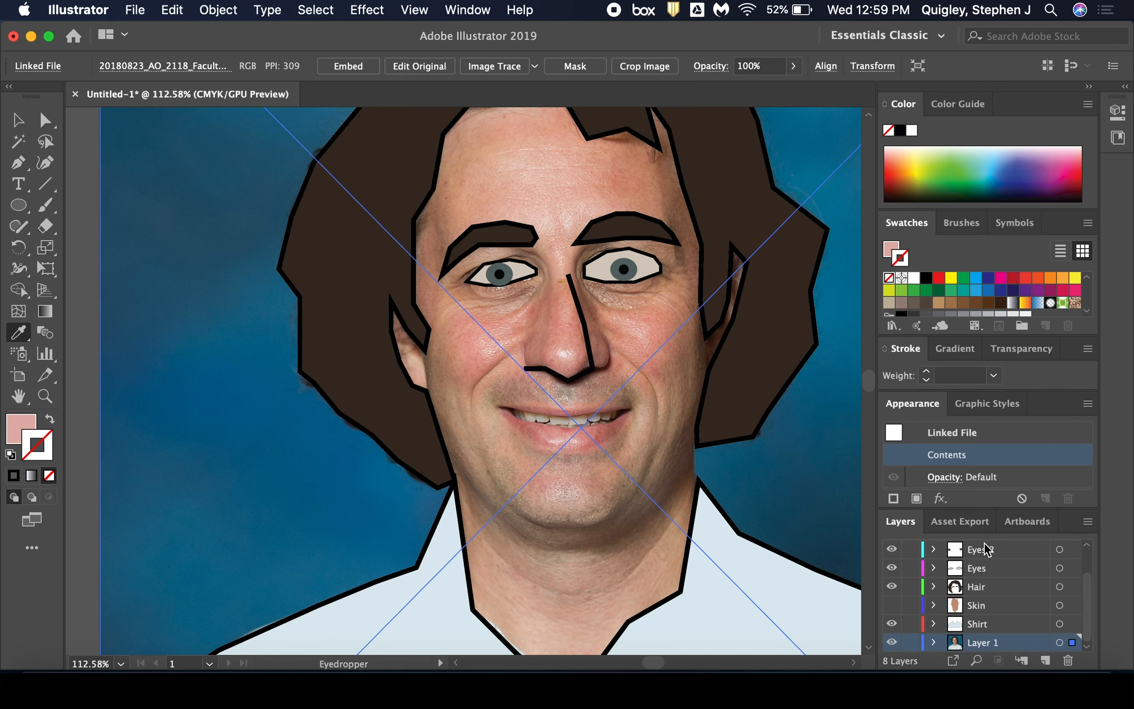
{"action": "scroll", "coordinate": [986, 550], "scroll_direction": "up", "scroll_amount": 2}
{"action": "left_click", "coordinate": [987, 550]}
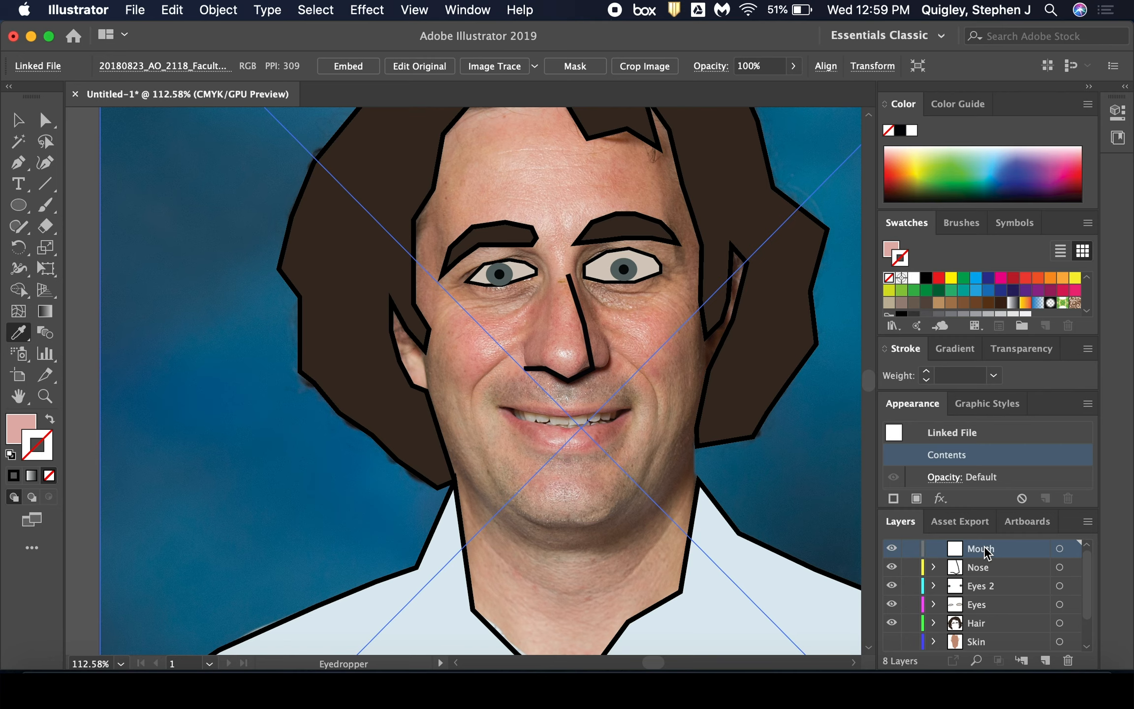
Prepare the Pen tool on the Mouth layer with a darker pink fill sampled from the photo's lips and a 3 pt black stroke.
{"action": "left_click", "coordinate": [527, 421]}
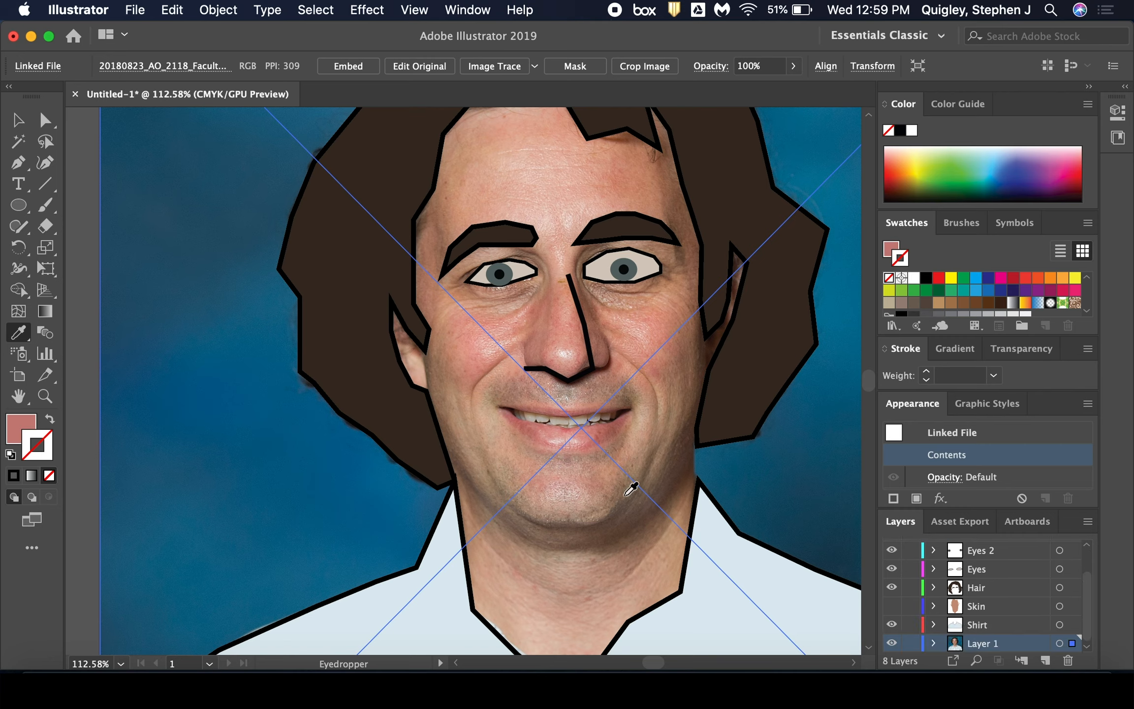
{"action": "scroll", "coordinate": [978, 574], "scroll_direction": "up", "scroll_amount": 2}
{"action": "left_click", "coordinate": [979, 554]}
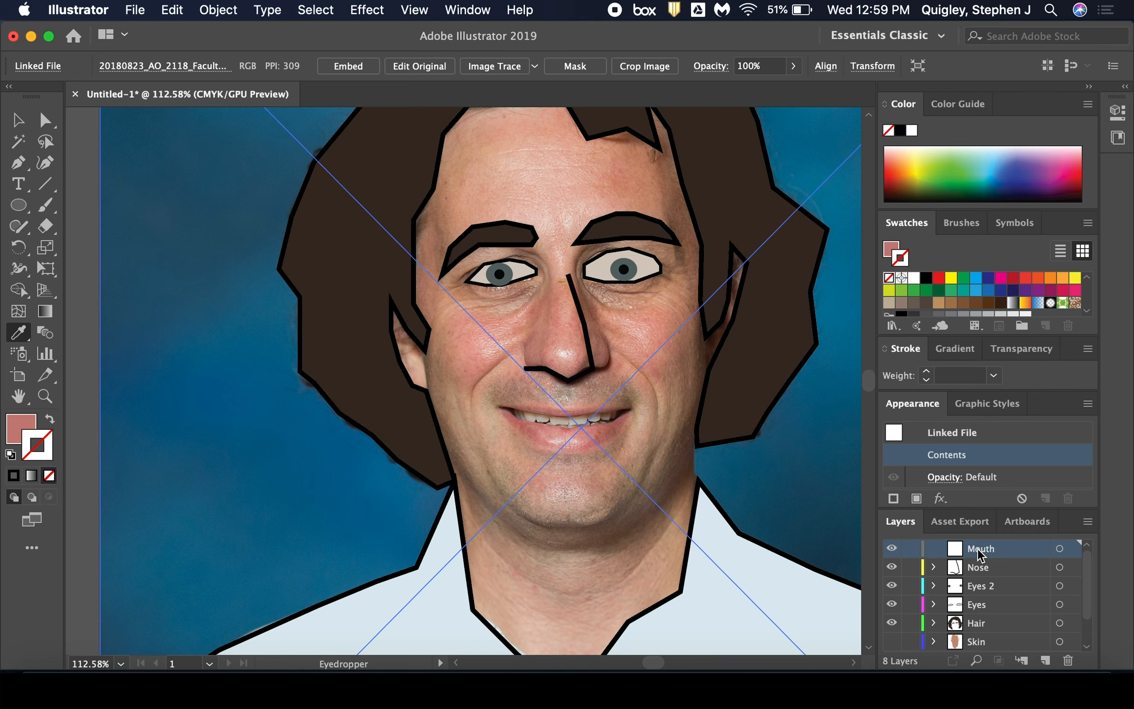
{"action": "left_click", "coordinate": [16, 475]}
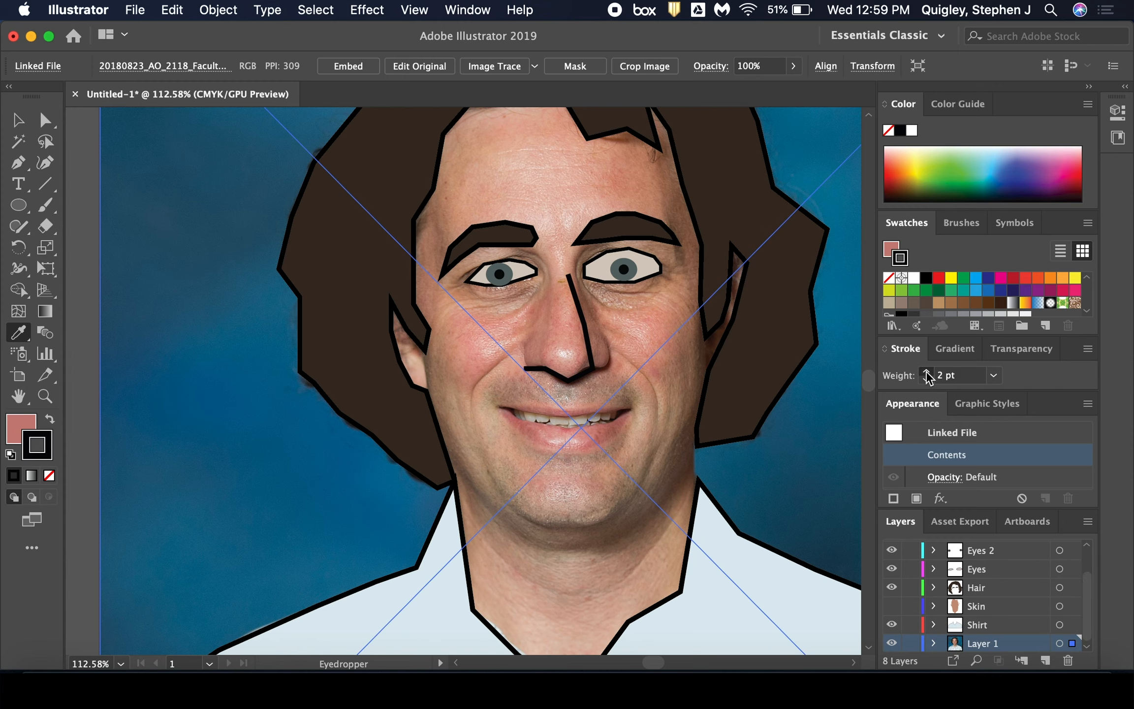
{"action": "left_click", "coordinate": [18, 163]}
{"action": "scroll", "coordinate": [987, 589], "scroll_direction": "up", "scroll_amount": 2}
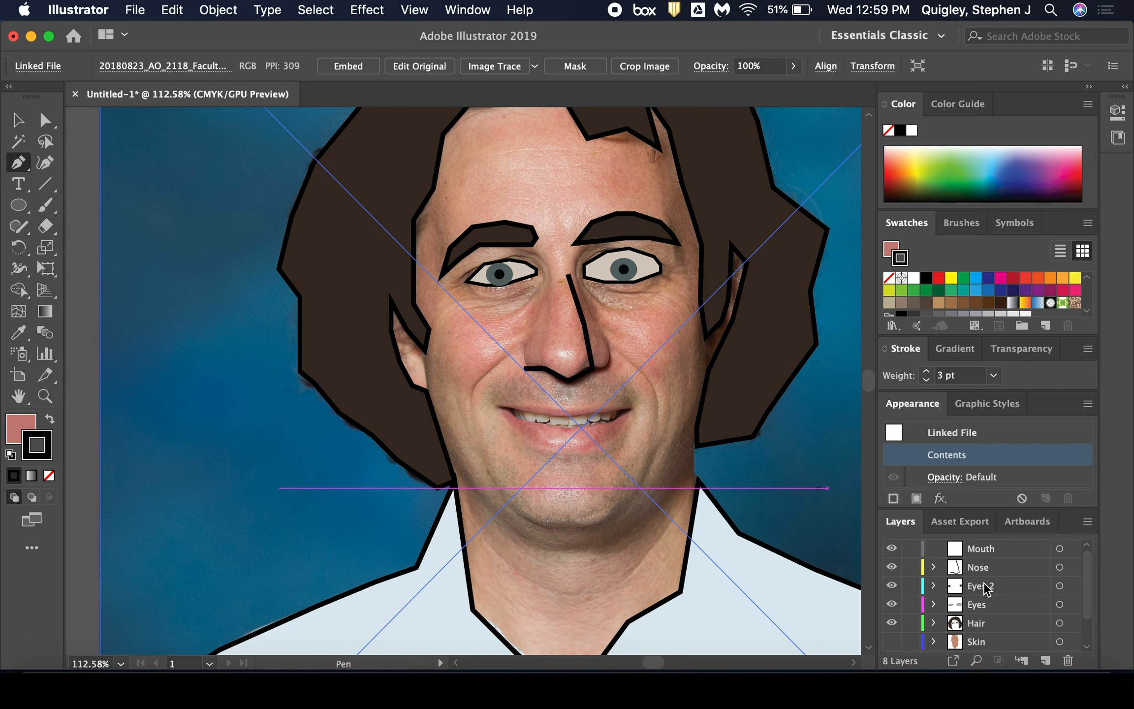
{"action": "left_click", "coordinate": [982, 550]}
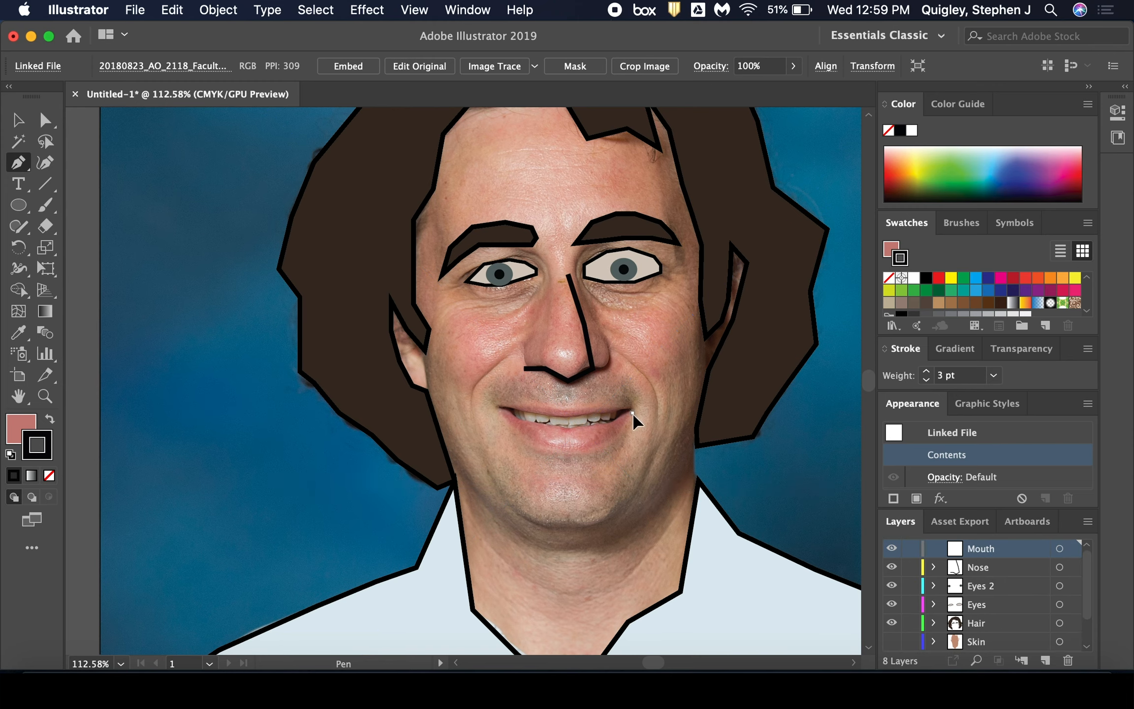
Trace the mouth as a closed shape from its right corner along the lower lip and back across the upper lip.
{"action": "left_click", "coordinate": [633, 414]}
{"action": "left_click", "coordinate": [619, 434]}
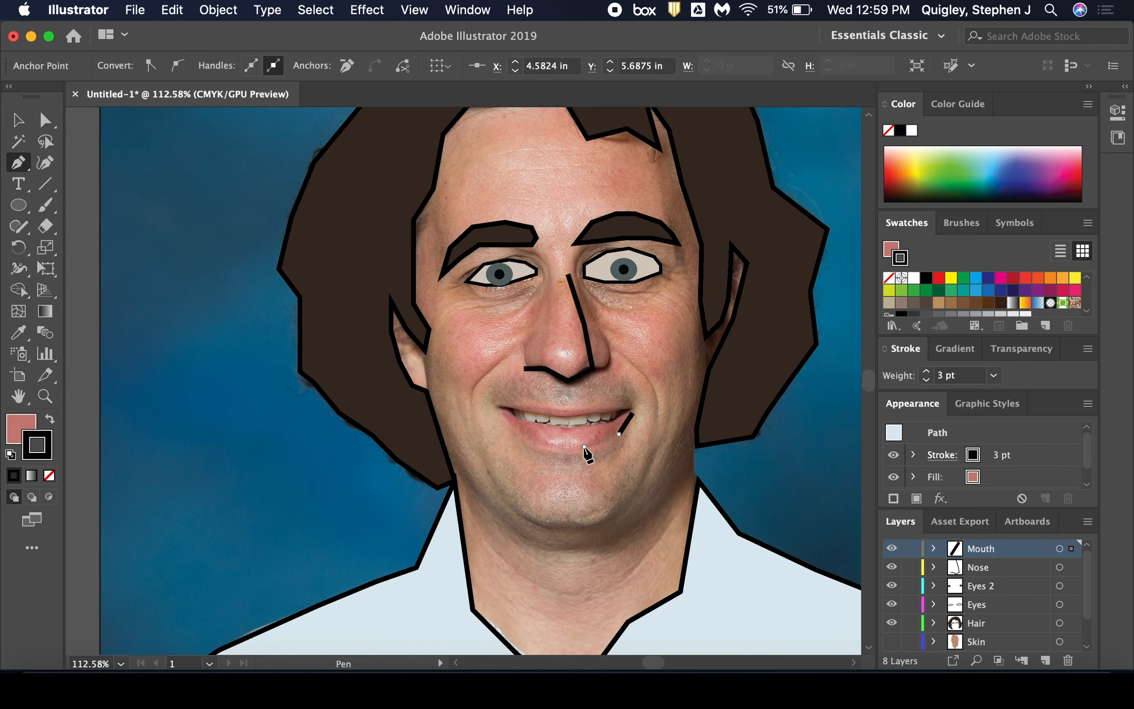
{"action": "left_click", "coordinate": [556, 449]}
{"action": "left_click", "coordinate": [523, 440]}
{"action": "left_click", "coordinate": [501, 428]}
{"action": "left_click", "coordinate": [494, 404]}
{"action": "left_click", "coordinate": [553, 409]}
{"action": "left_click", "coordinate": [611, 412]}
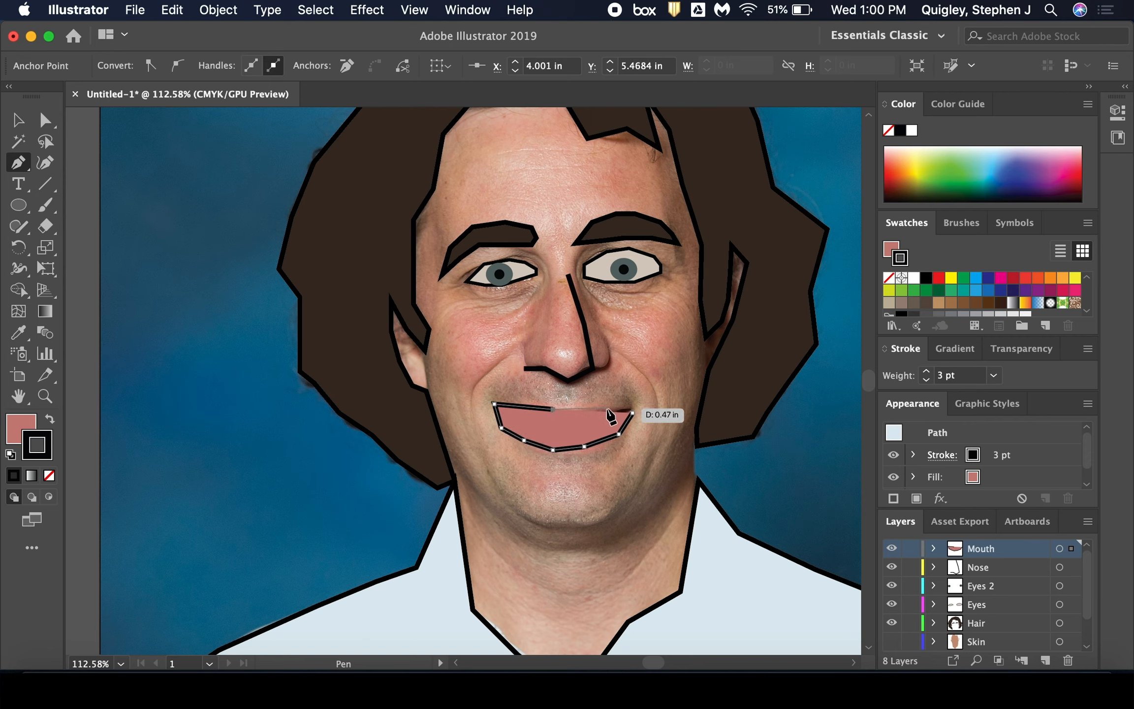
{"action": "left_click", "coordinate": [634, 412]}
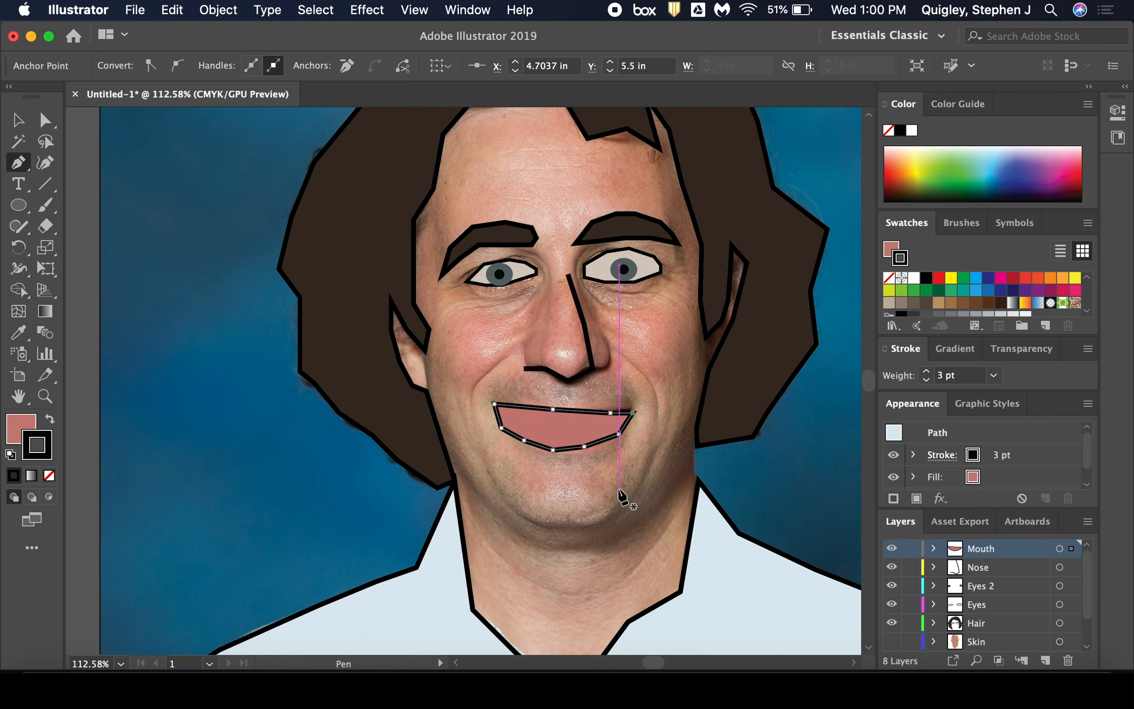
{"action": "scroll", "coordinate": [631, 408], "scroll_direction": "up", "scroll_amount": 5}
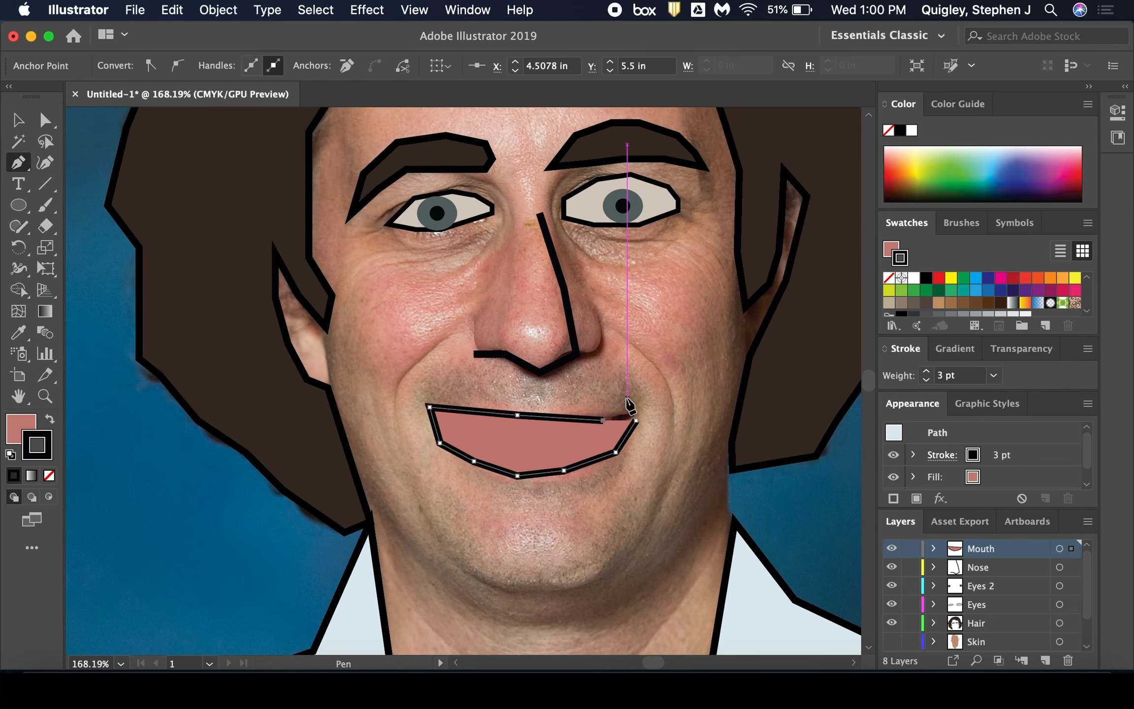
{"action": "left_click_drag", "start_coordinate": [644, 421], "coordinate": [643, 420]}
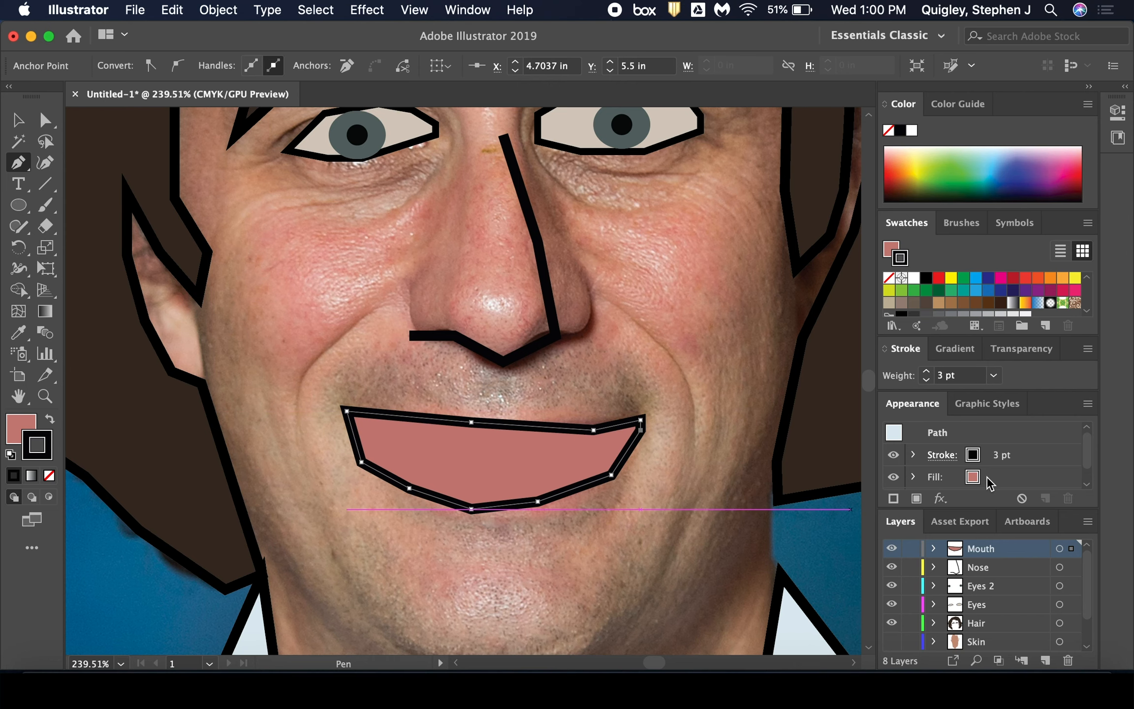
Add a new layer for the teeth and ready the Pen tool on the Teeth layer.
{"action": "left_click", "coordinate": [1045, 663]}
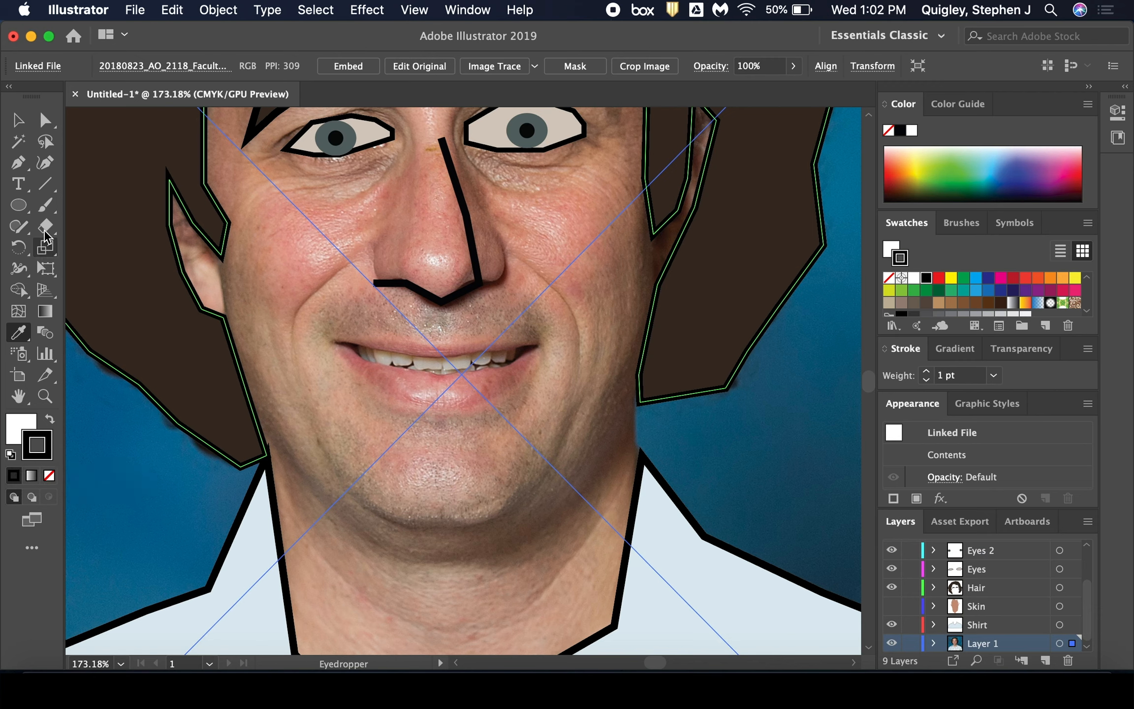
{"action": "left_click", "coordinate": [19, 160]}
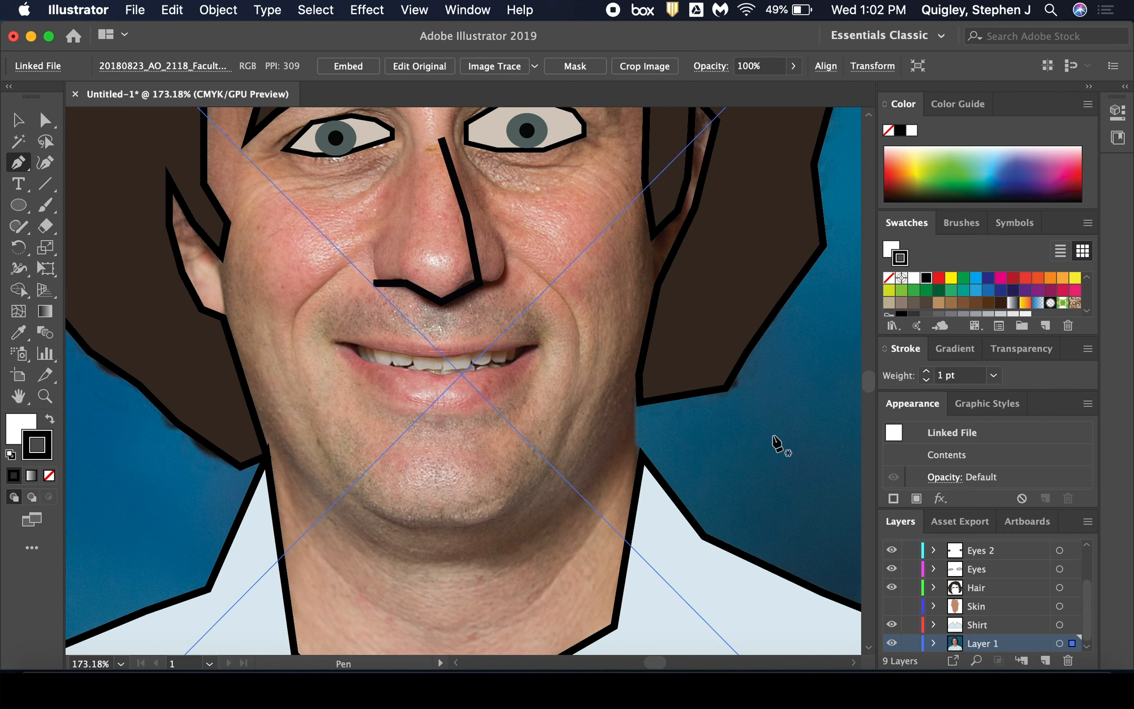
{"action": "scroll", "coordinate": [1003, 572], "scroll_direction": "up", "scroll_amount": 3}
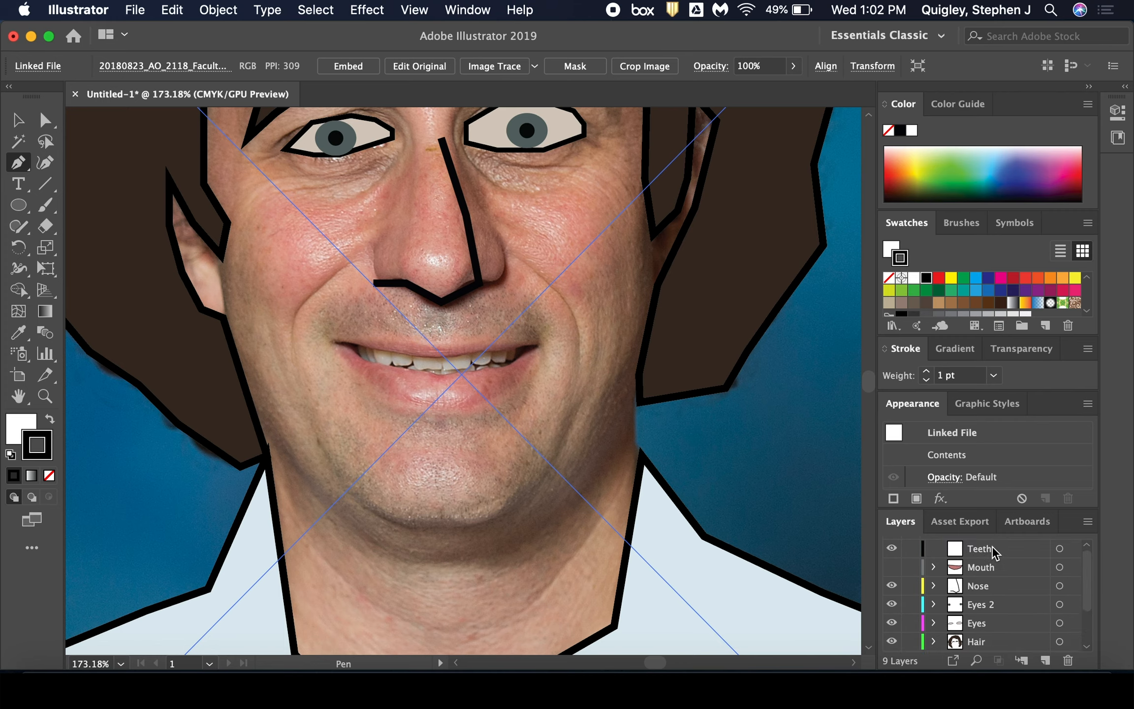
{"action": "left_click", "coordinate": [992, 551]}
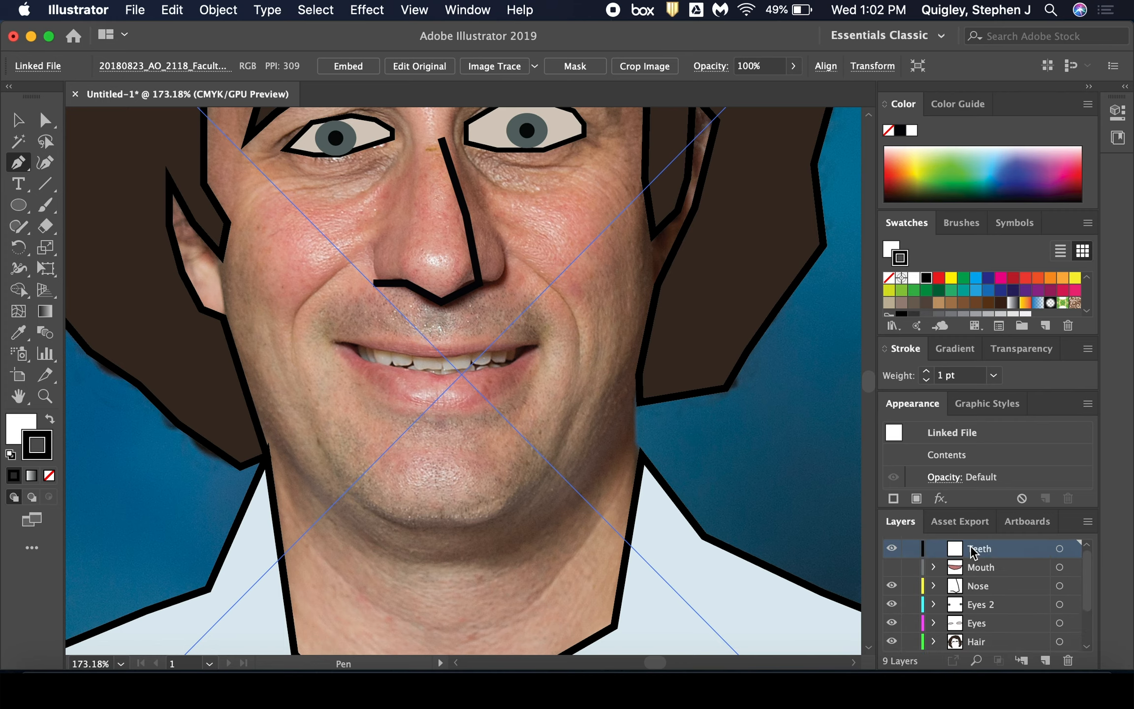
Trace the teeth as a closed shape with a white fill and 1 pt black stroke, along the upper edge and back along the lower edge.
{"action": "left_click", "coordinate": [356, 350]}
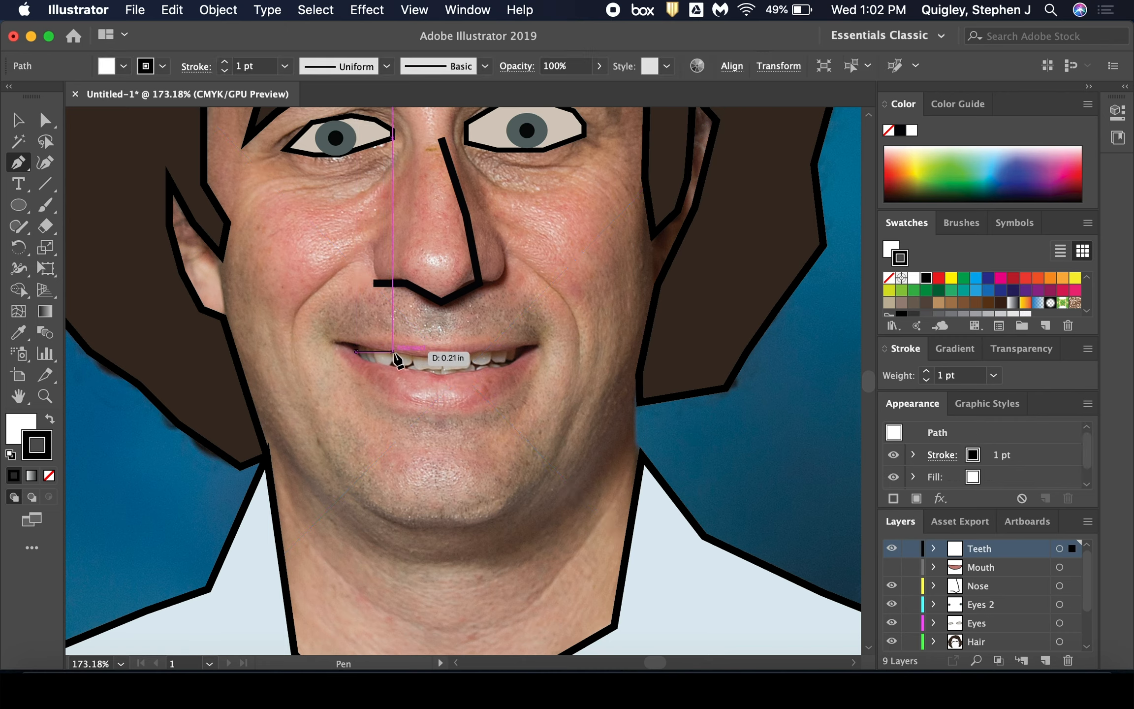
{"action": "left_click", "coordinate": [411, 354]}
{"action": "left_click", "coordinate": [480, 354]}
{"action": "left_click", "coordinate": [527, 351]}
{"action": "left_click", "coordinate": [507, 364]}
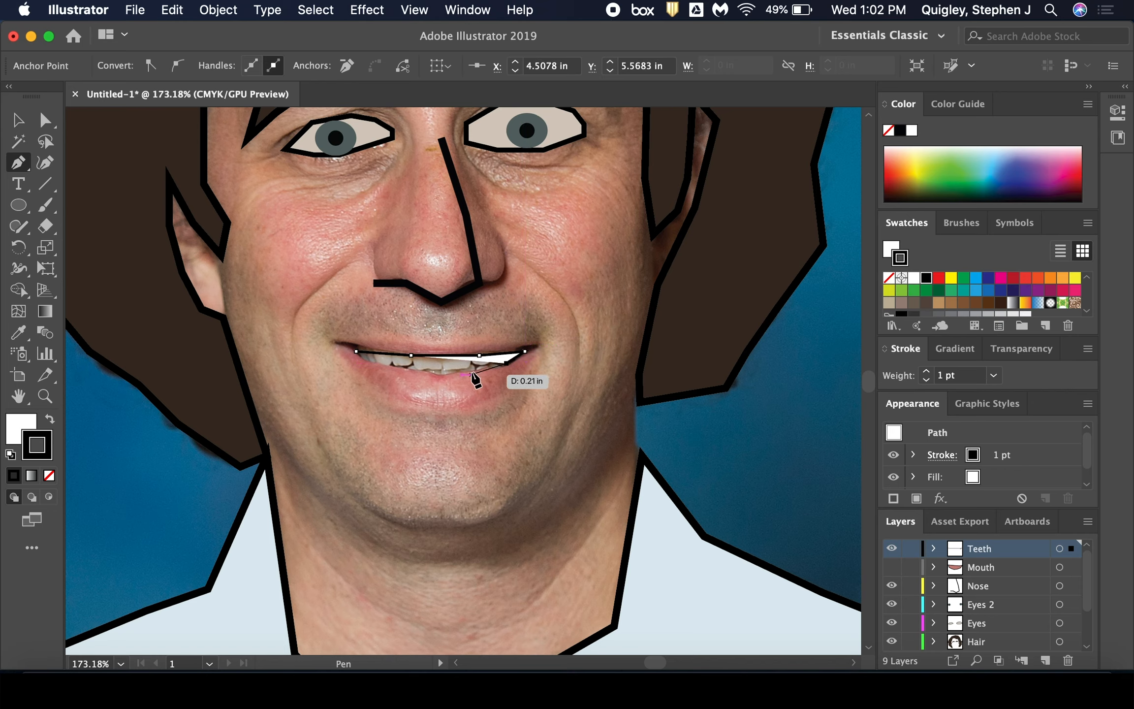
{"action": "left_click", "coordinate": [405, 368]}
{"action": "left_click", "coordinate": [373, 363]}
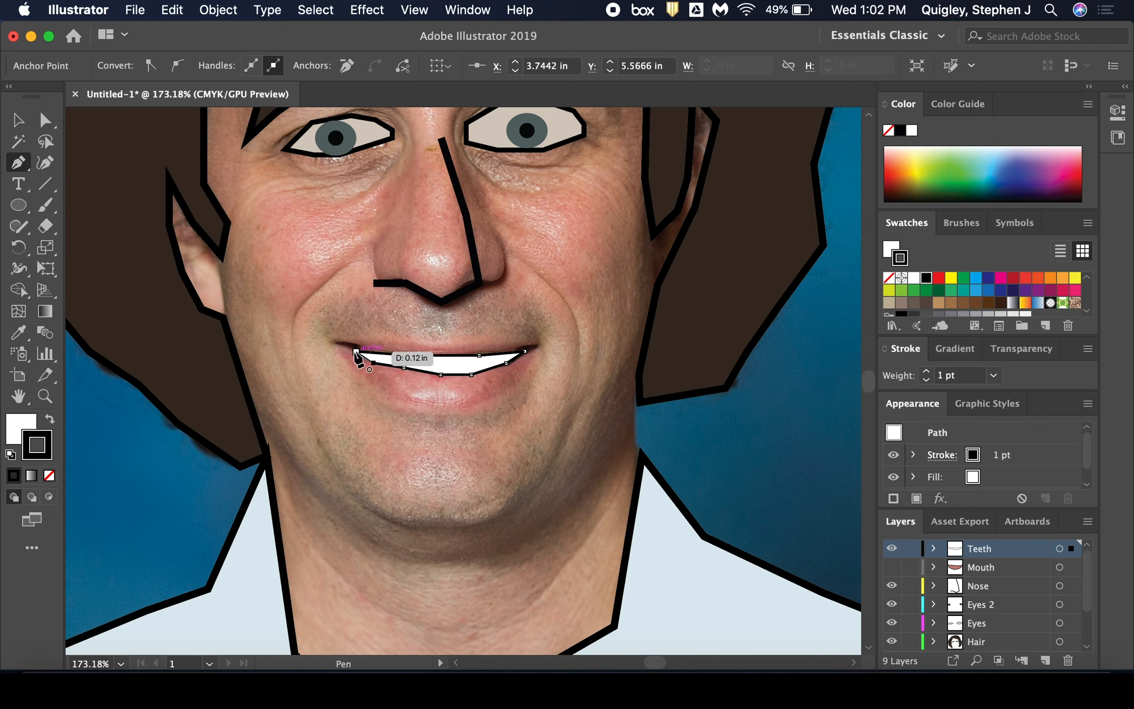
{"action": "left_click", "coordinate": [356, 351]}
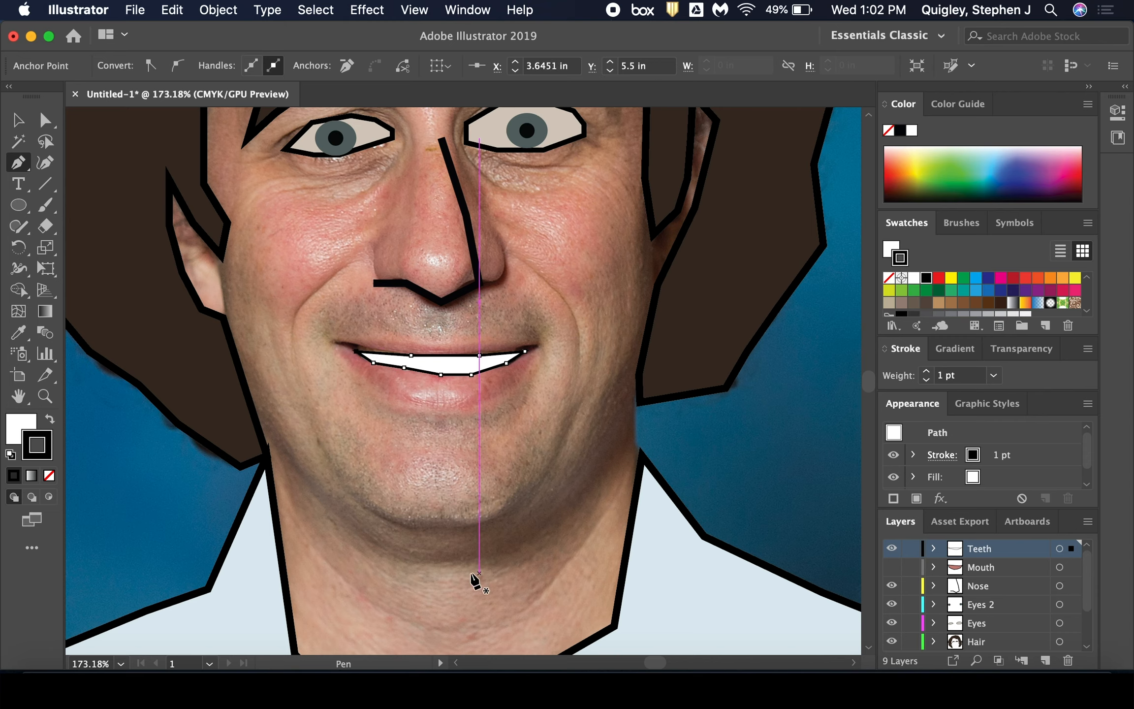
Show the Mouth and Skin layers so the whole face appears behind the teeth.
{"action": "left_click", "coordinate": [893, 568]}
{"action": "scroll", "coordinate": [902, 640], "scroll_direction": "down", "scroll_amount": 3}
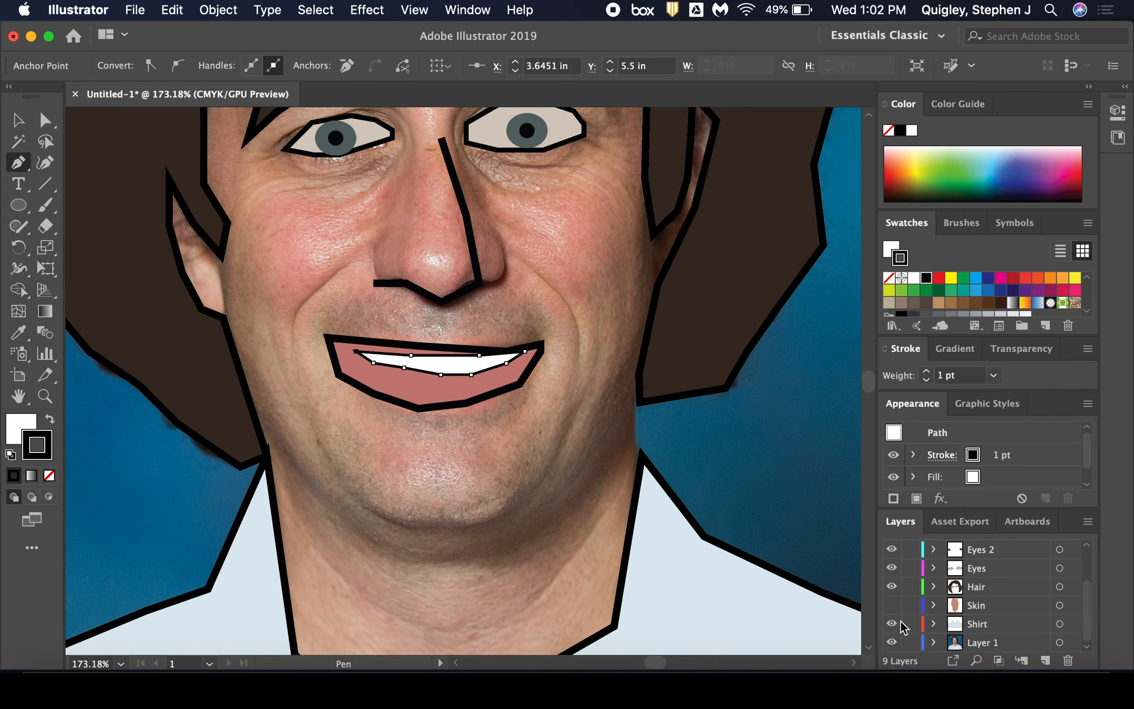
{"action": "left_click", "coordinate": [892, 606]}
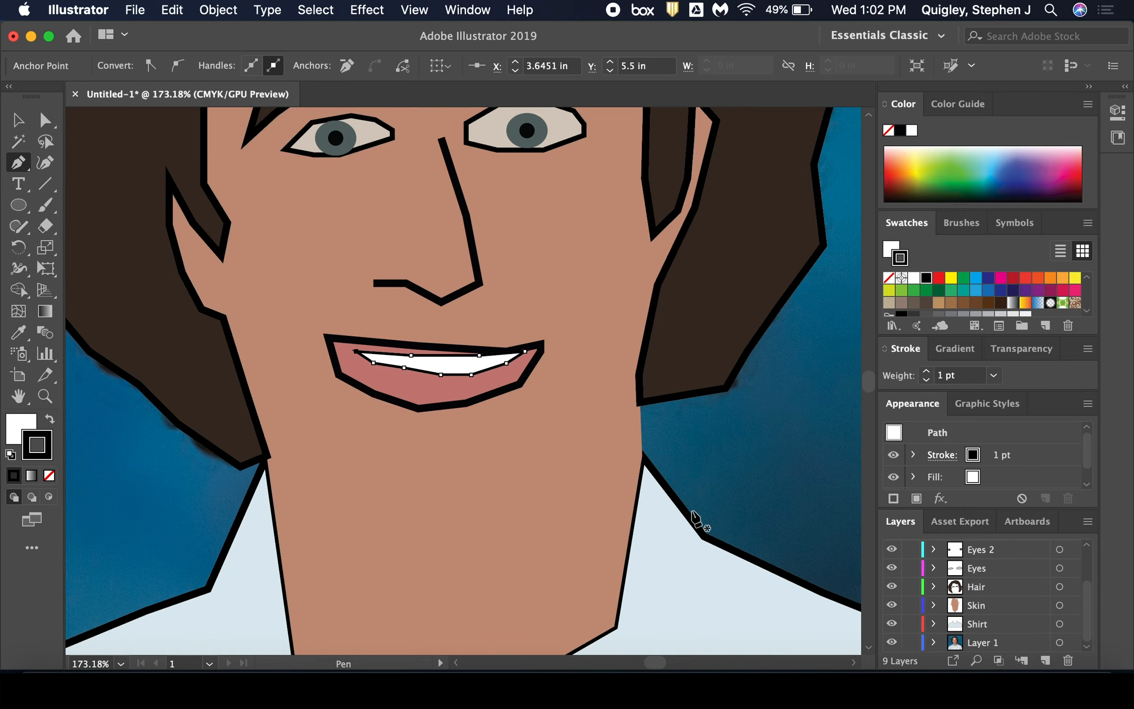
{"action": "scroll", "coordinate": [829, 413], "scroll_direction": "down", "scroll_amount": 6}
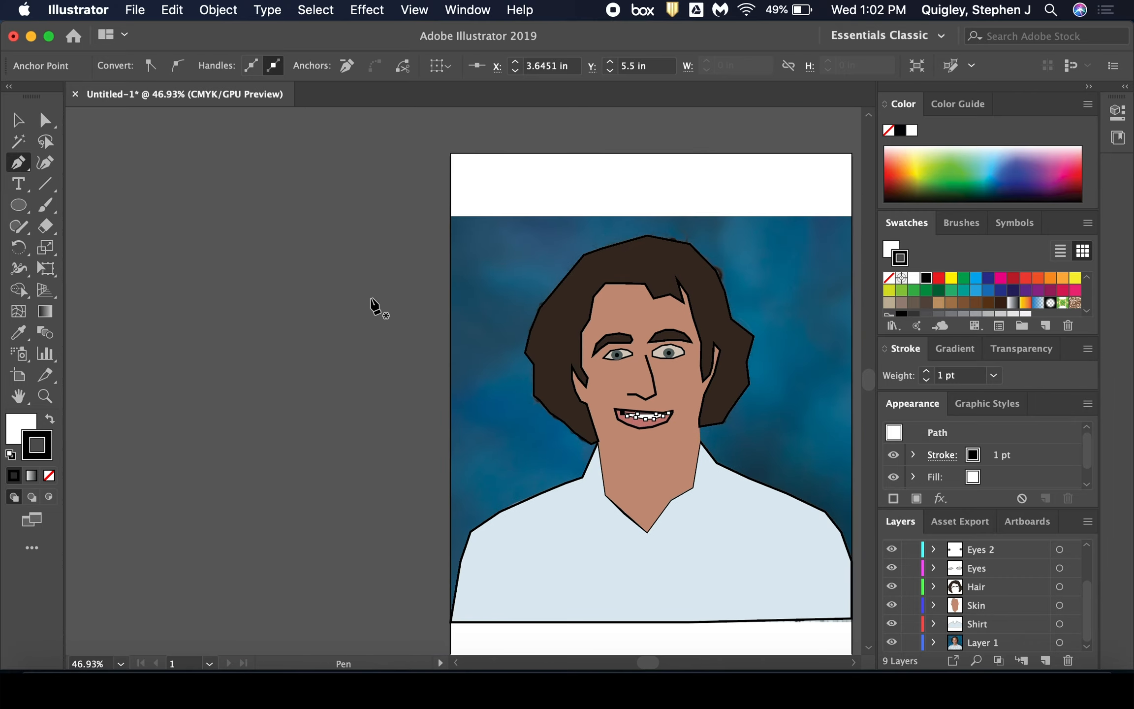
Try to move the teeth shape slightly lower inside the mouth and to adjust the upper edge of the portrait's right-hand eye.
{"action": "left_click", "coordinate": [18, 120]}
{"action": "left_click", "coordinate": [617, 415]}
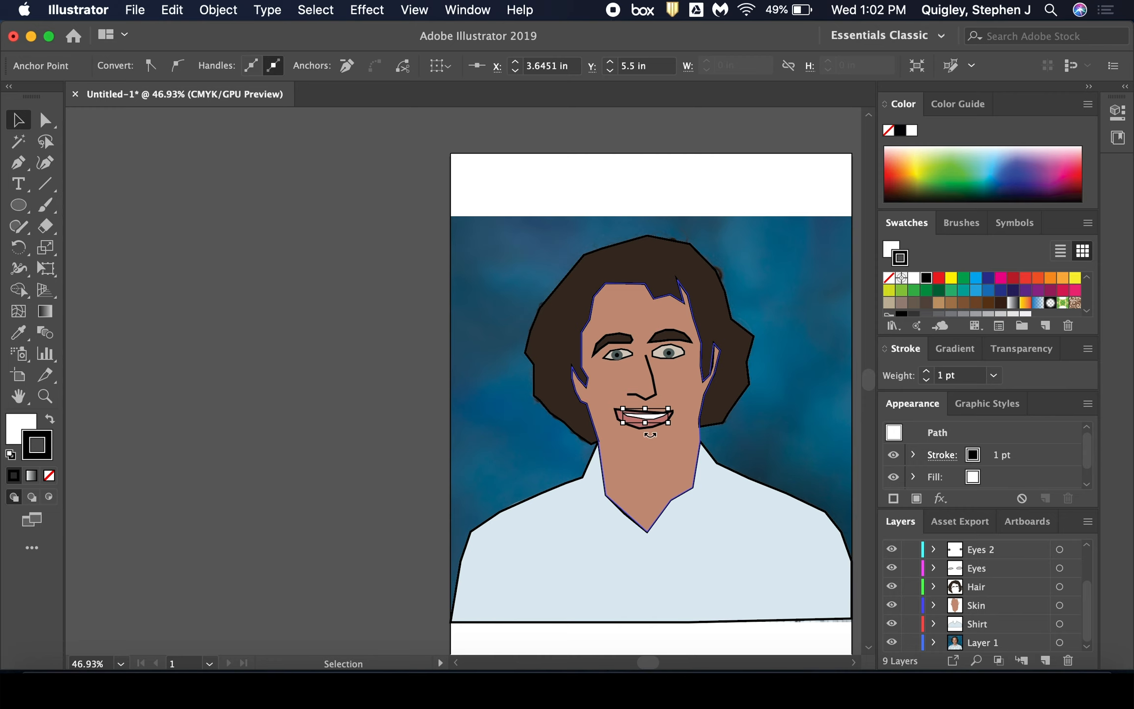
{"action": "scroll", "coordinate": [650, 435], "scroll_direction": "up", "scroll_amount": 3}
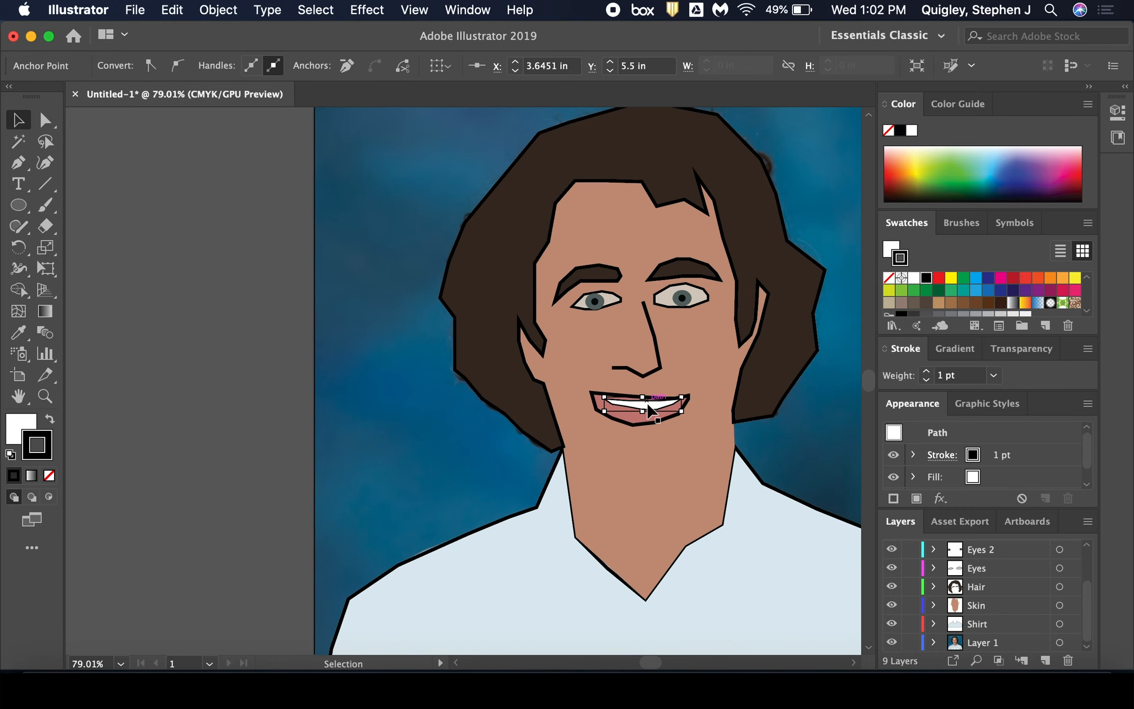
{"action": "left_click_drag", "start_coordinate": [648, 416], "coordinate": [645, 422]}
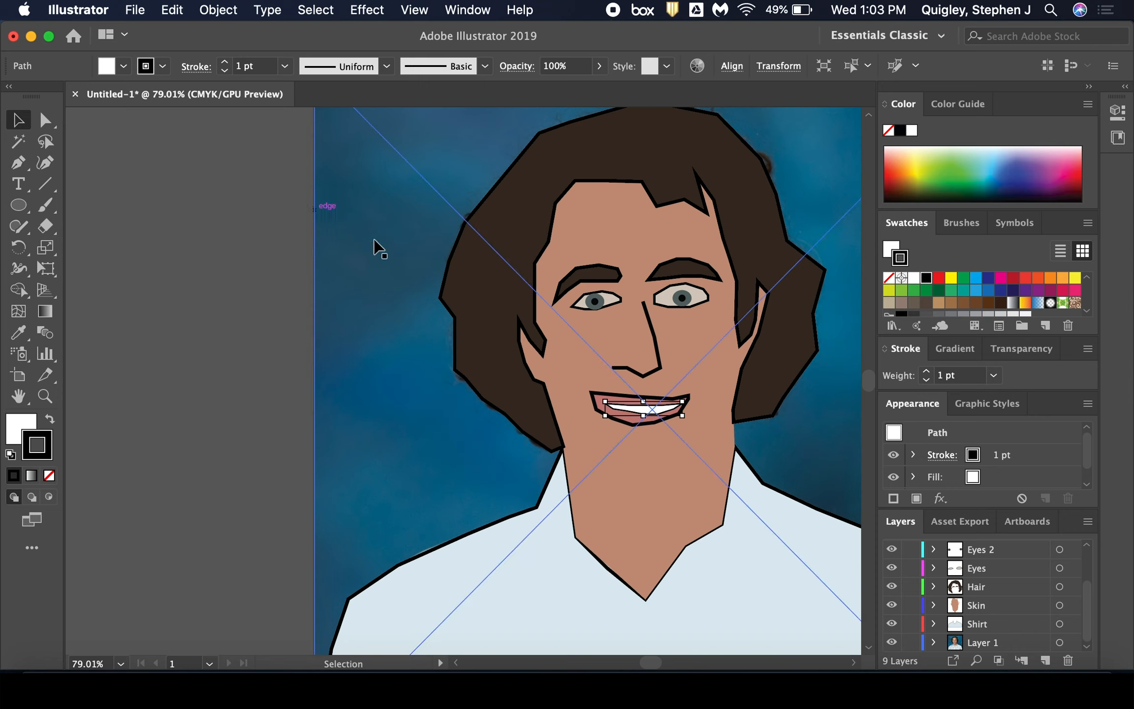
{"action": "left_click", "coordinate": [681, 285]}
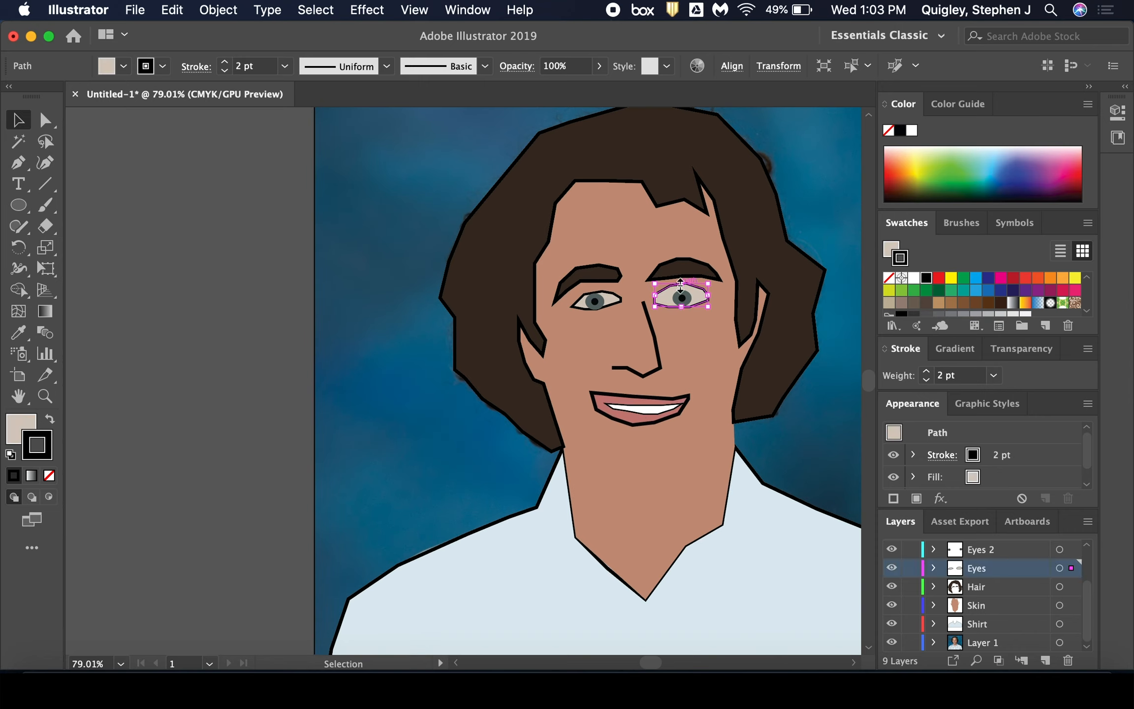
{"action": "left_click_drag", "start_coordinate": [682, 284], "coordinate": [685, 291]}
Undo the eye and teeth adjustments, and redo showing the Skin layer.
{"action": "key", "text": "super+z"}
{"action": "key", "text": "super+z"}
{"action": "key", "text": "super+z"}
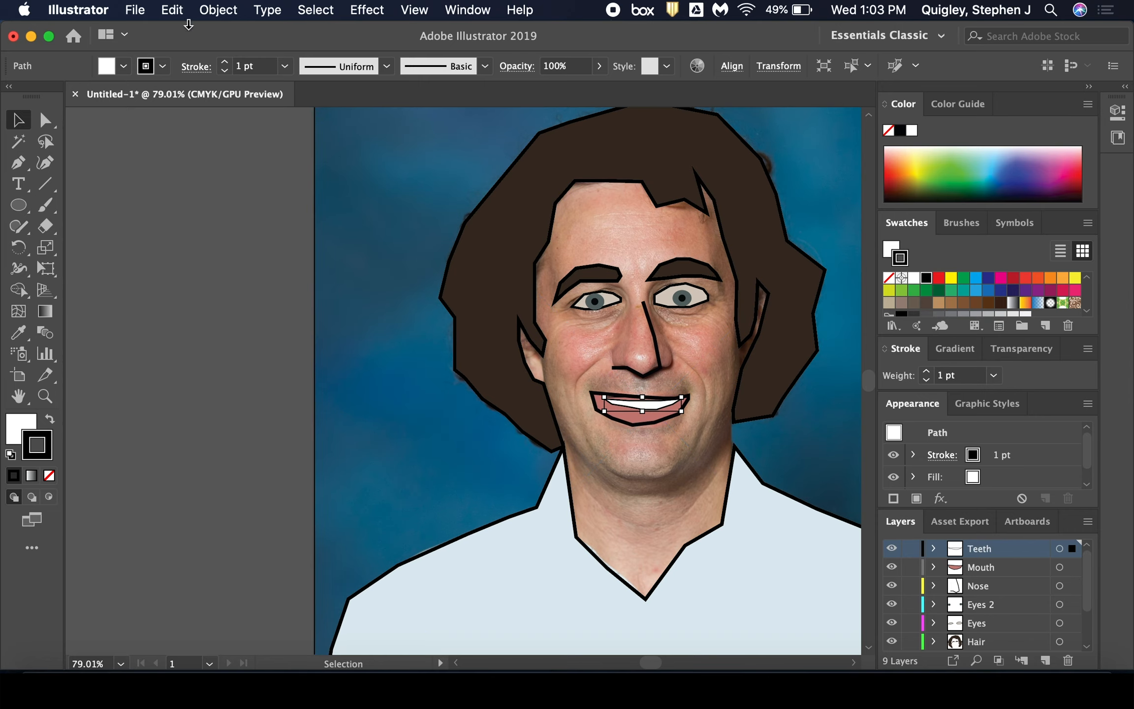
{"action": "left_click", "coordinate": [172, 10]}
{"action": "left_click", "coordinate": [192, 48]}
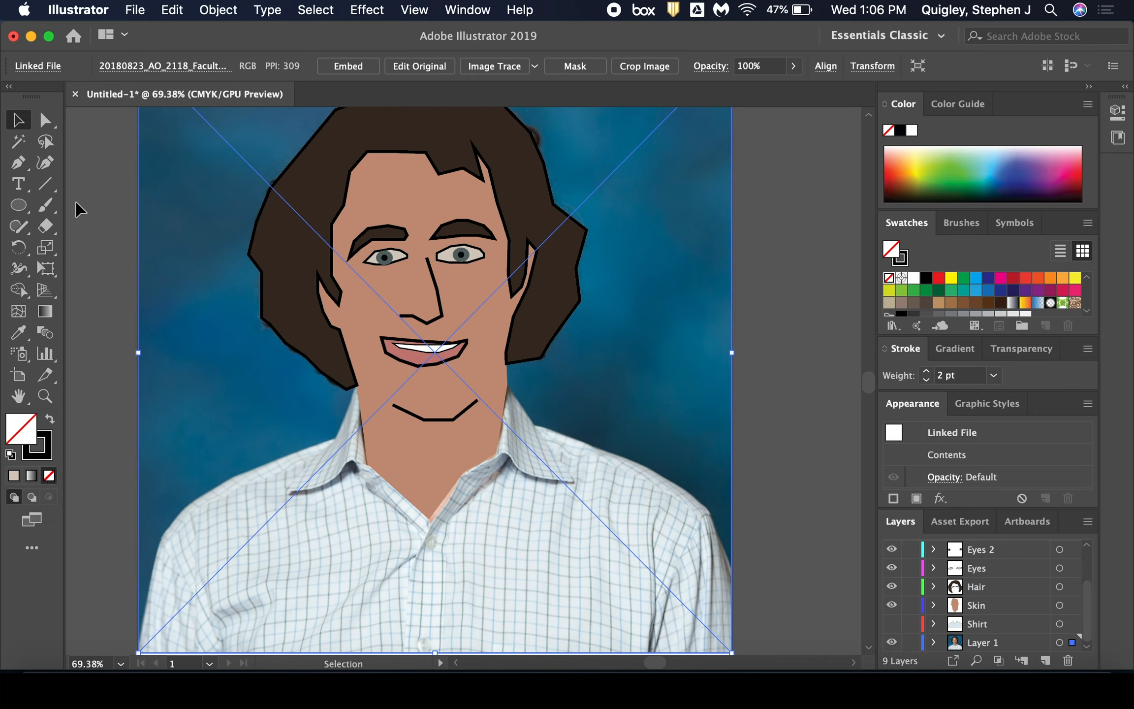
Ready the Pen tool with a 3 pt stroke for the shirt details.
{"action": "left_click", "coordinate": [19, 162]}
{"action": "left_click", "coordinate": [926, 373]}
Trace the left collar flap of the photo's shirt as an open path on Layer 1.
{"action": "left_click", "coordinate": [332, 439]}
{"action": "left_click", "coordinate": [287, 489]}
{"action": "left_click", "coordinate": [317, 488]}
{"action": "left_click", "coordinate": [350, 464]}
{"action": "left_click", "coordinate": [368, 464]}
{"action": "left_click", "coordinate": [19, 121]}
Trace the right collar flap of the photo's shirt as an open path on Layer 1.
{"action": "left_click", "coordinate": [19, 163]}
{"action": "left_click", "coordinate": [496, 453]}
{"action": "left_click", "coordinate": [521, 473]}
{"action": "left_click", "coordinate": [571, 481]}
{"action": "left_click", "coordinate": [534, 425]}
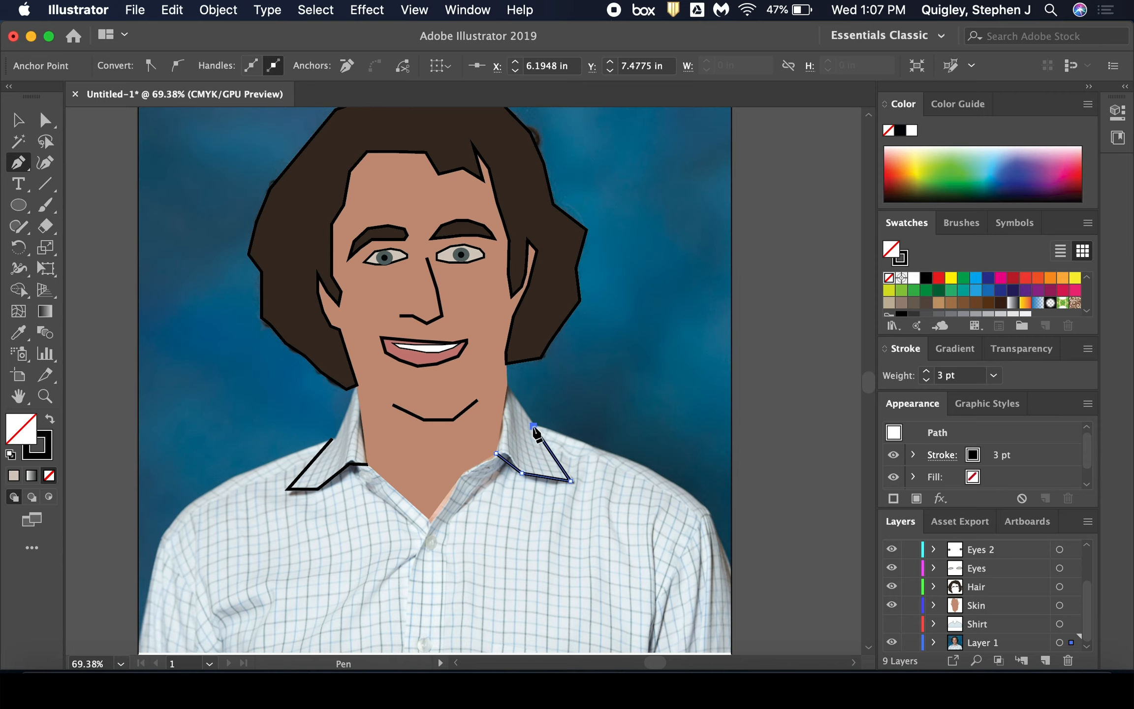
{"action": "left_click", "coordinate": [18, 121]}
Delete both collar flap outlines from Layer 1.
{"action": "scroll", "coordinate": [345, 394], "scroll_direction": "down", "scroll_amount": 8}
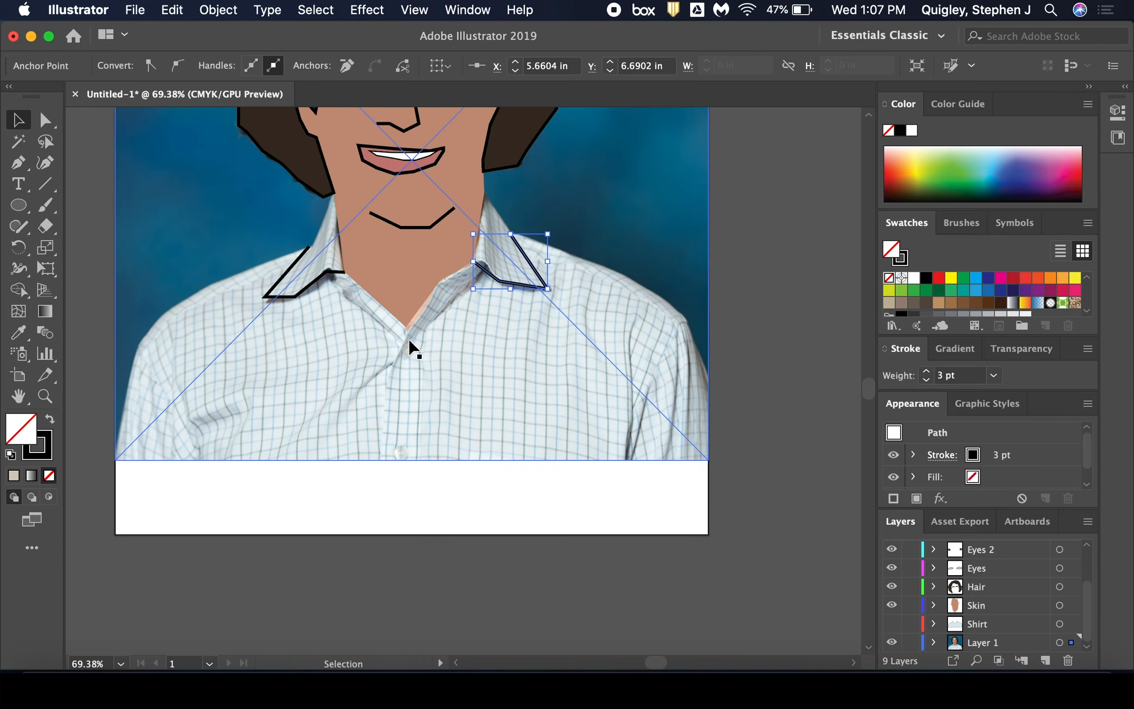
{"action": "left_click", "coordinate": [406, 353]}
{"action": "left_click", "coordinate": [18, 162]}
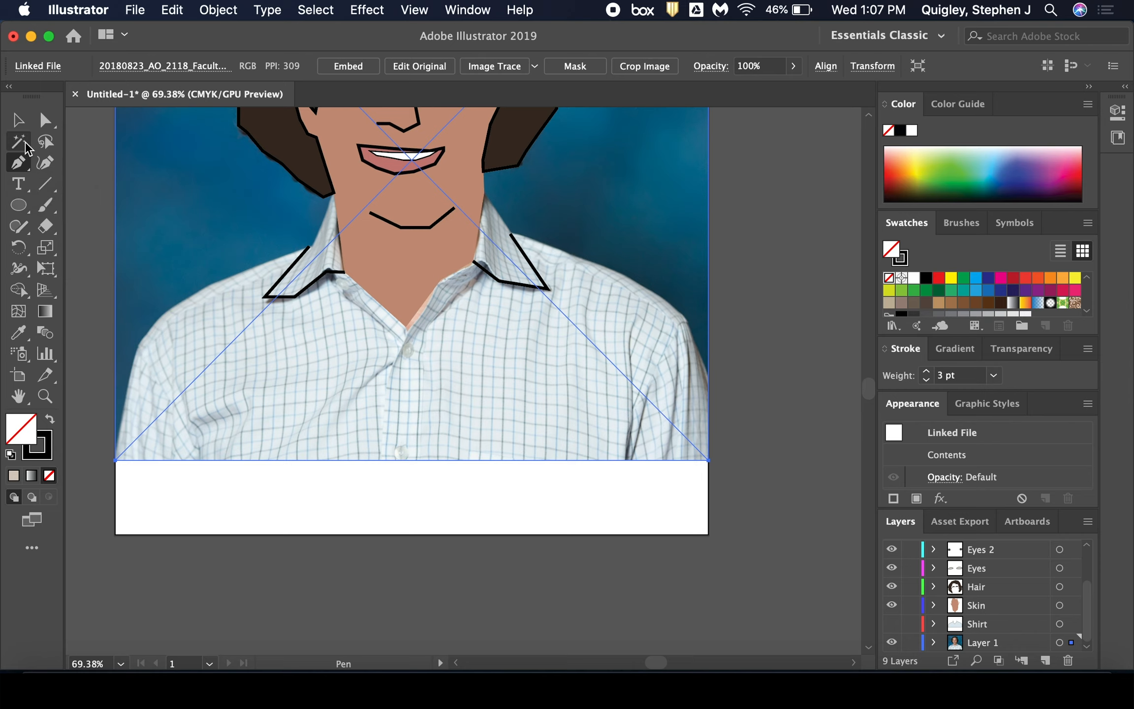
{"action": "key", "text": "v"}
{"action": "left_click", "coordinate": [500, 280]}
{"action": "key", "text": "Delete"}
{"action": "left_click", "coordinate": [321, 273]}
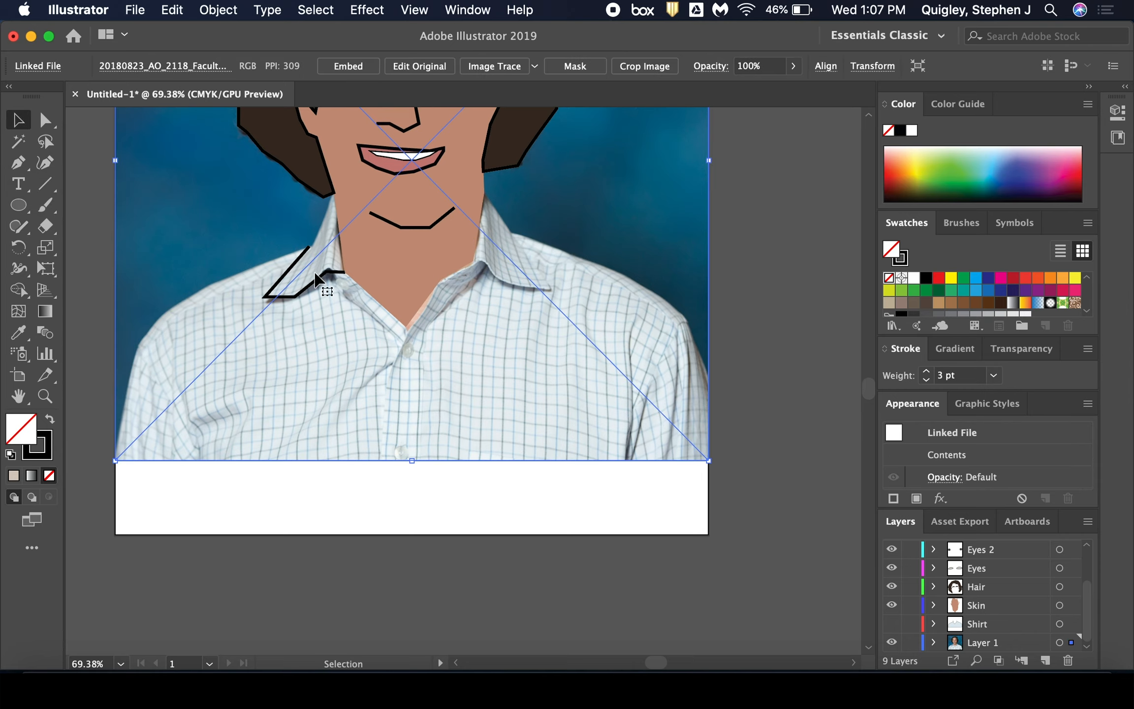
{"action": "left_click", "coordinate": [318, 276]}
{"action": "key", "text": "Delete"}
Trace the left collar flap with the Pen tool on the Nose, details layer, and stretch the path sideways to meet the neckline.
{"action": "left_click", "coordinate": [20, 159]}
{"action": "scroll", "coordinate": [1020, 589], "scroll_direction": "up", "scroll_amount": 2}
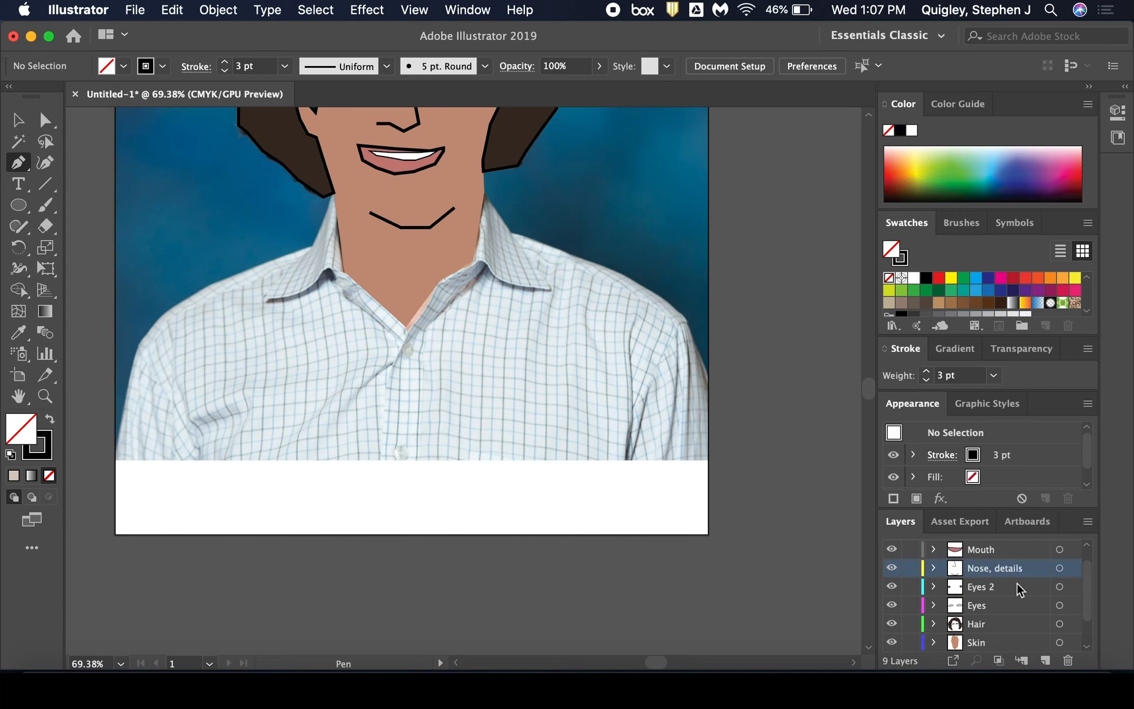
{"action": "left_click", "coordinate": [331, 268]}
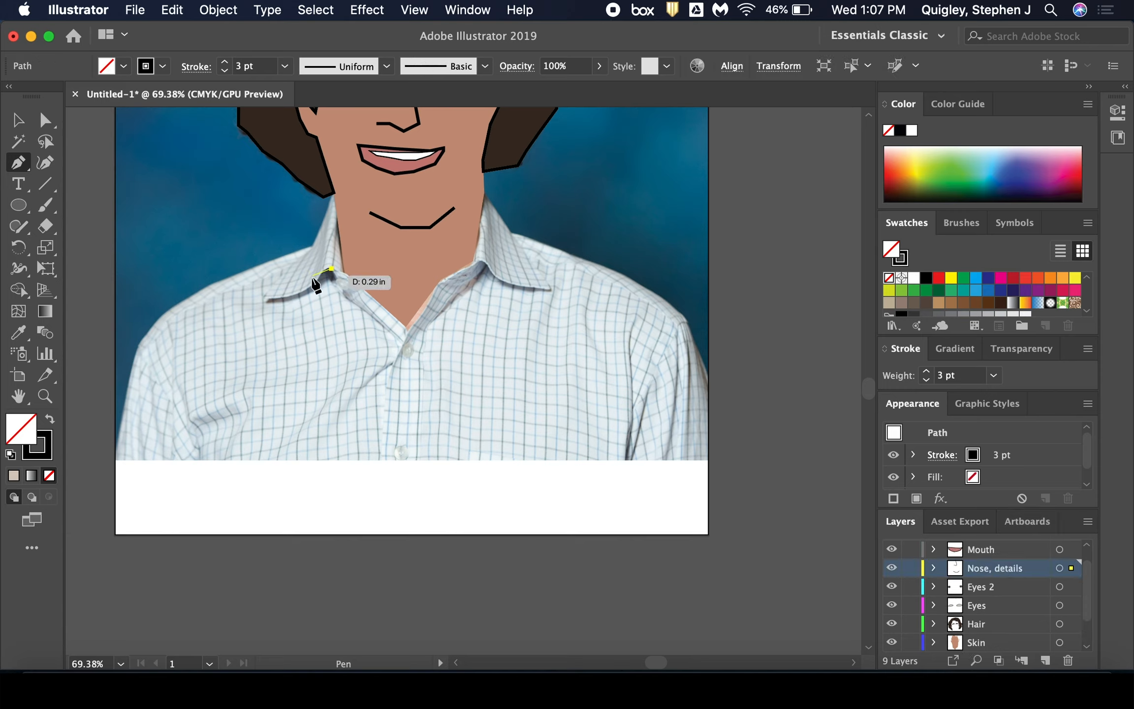
{"action": "left_click", "coordinate": [307, 291]}
{"action": "left_click", "coordinate": [264, 298]}
{"action": "left_click", "coordinate": [288, 264]}
{"action": "left_click", "coordinate": [311, 243]}
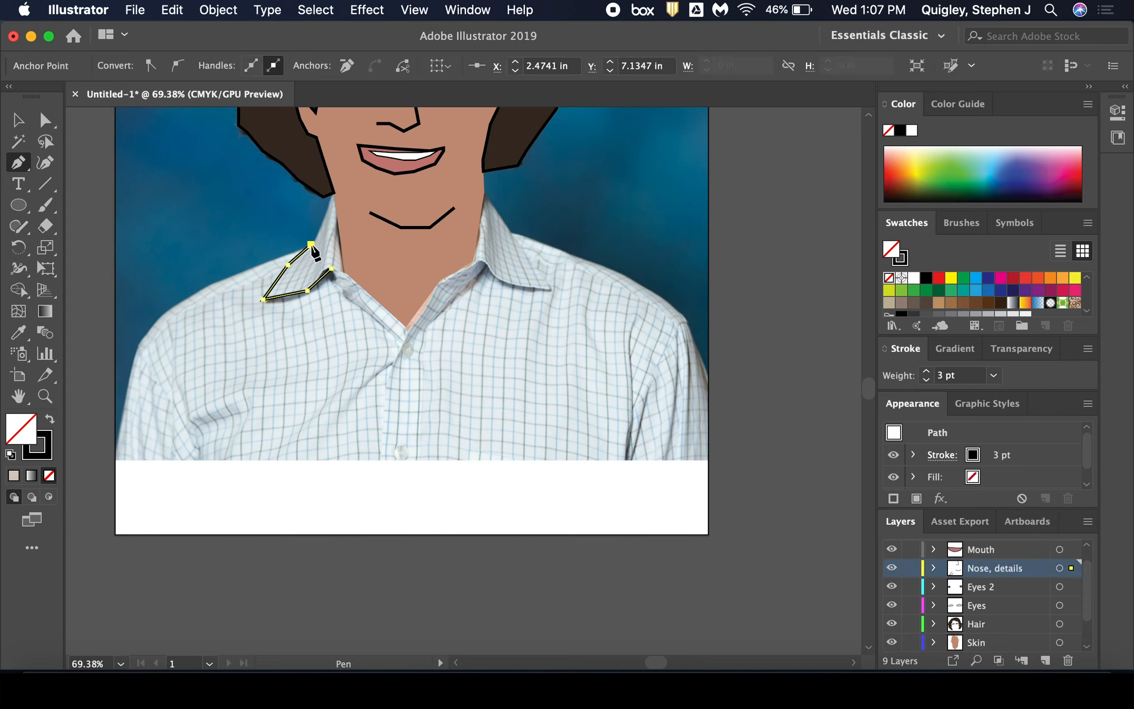
{"action": "key", "text": "v"}
{"action": "left_click_drag", "start_coordinate": [332, 271], "coordinate": [344, 272]}
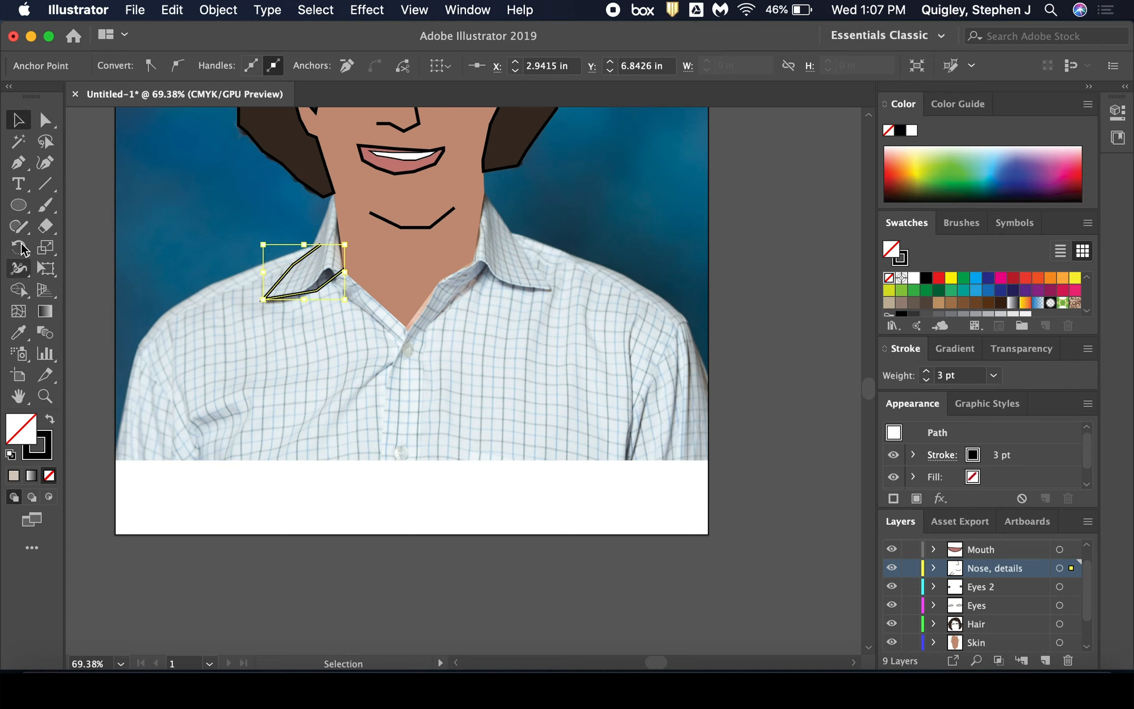
Trace the right collar flap as an open path on the Nose, details layer, from the neckline around the collar tip to the shoulder.
{"action": "left_click", "coordinate": [18, 162]}
{"action": "left_click", "coordinate": [473, 261]}
{"action": "left_click", "coordinate": [494, 272]}
{"action": "left_click", "coordinate": [521, 284]}
{"action": "left_click", "coordinate": [551, 291]}
{"action": "left_click", "coordinate": [529, 253]}
{"action": "left_click", "coordinate": [512, 234]}
{"action": "left_click", "coordinate": [17, 122]}
Draw the shirt's front opening line from the bottom of the neckline V down to the photo's lower edge.
{"action": "left_click", "coordinate": [19, 163]}
{"action": "left_click", "coordinate": [406, 327]}
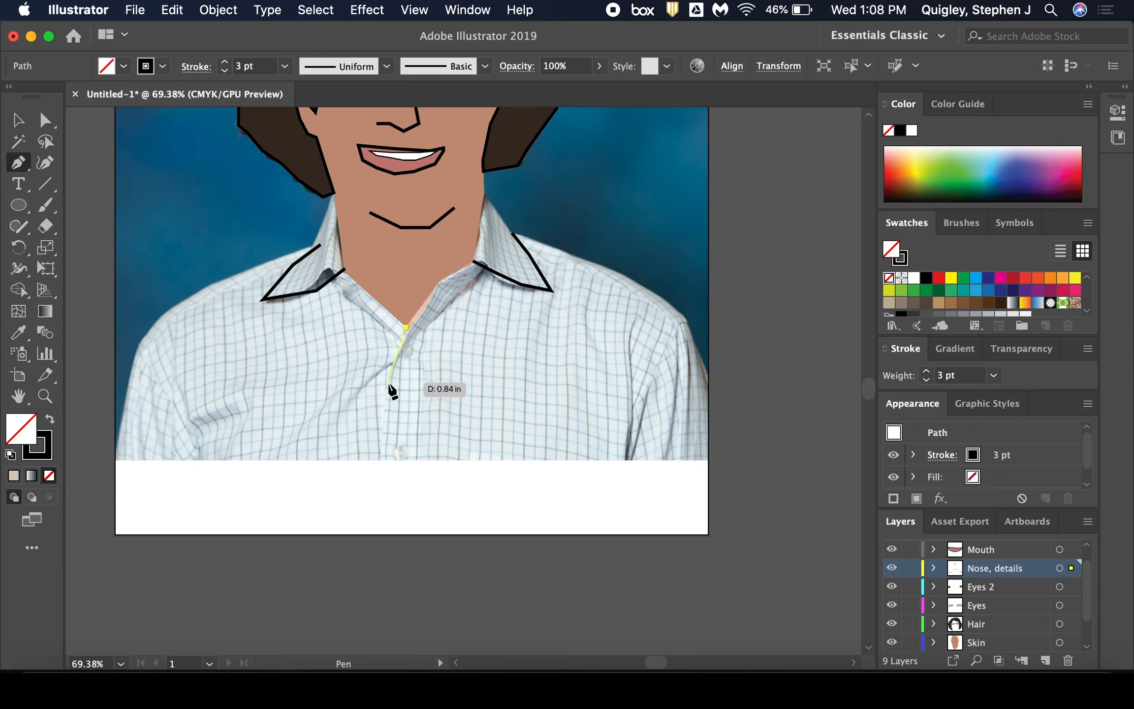
{"action": "left_click", "coordinate": [389, 382]}
{"action": "left_click", "coordinate": [389, 460]}
{"action": "left_click", "coordinate": [18, 120]}
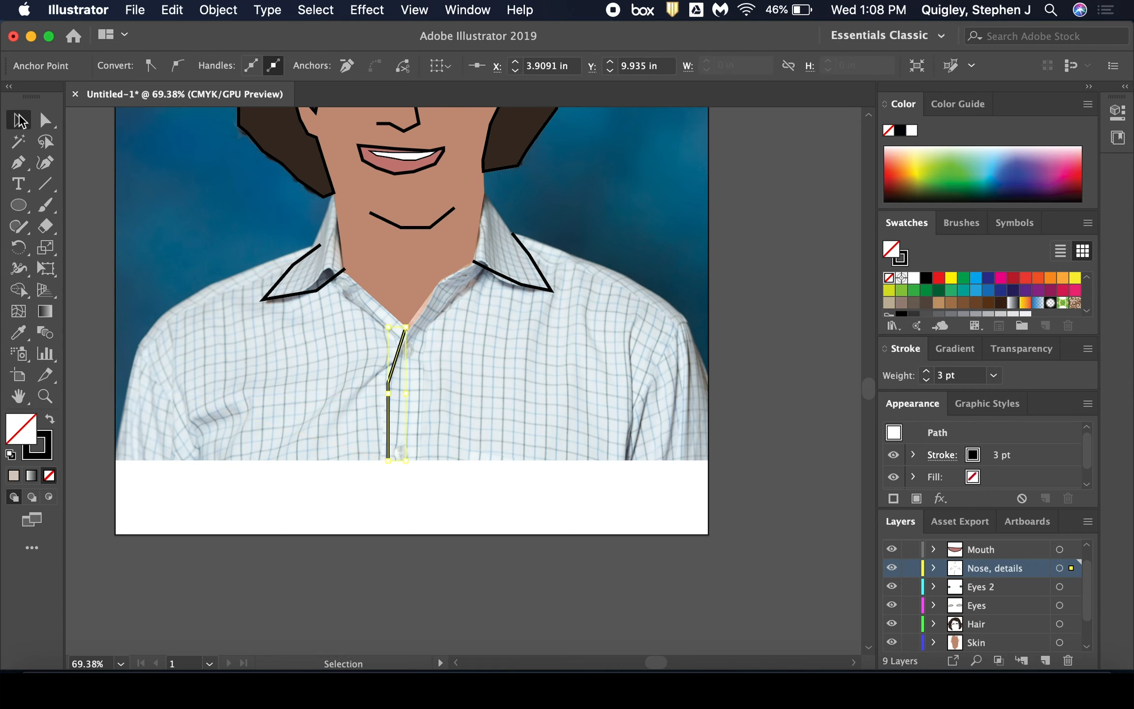
Draw a short sleeve crease line at the left side of the shirt, up from the photo's lower edge.
{"action": "left_click", "coordinate": [197, 433]}
{"action": "key", "text": "p"}
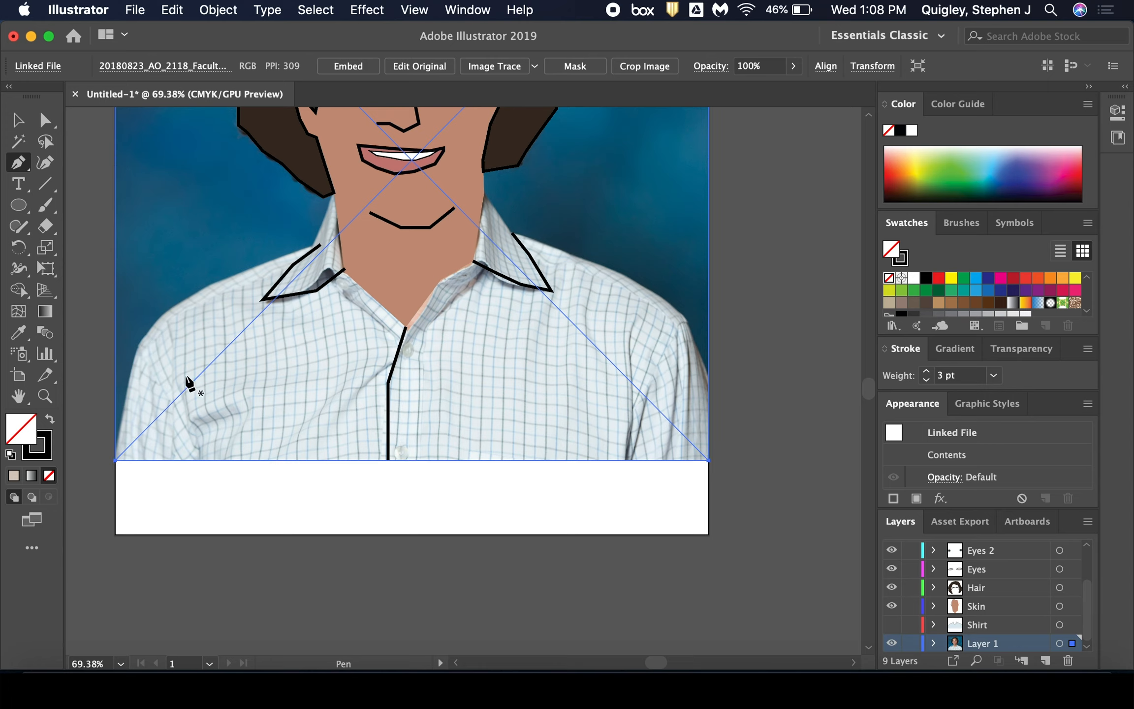
{"action": "left_click", "coordinate": [199, 460]}
{"action": "left_click", "coordinate": [181, 407]}
{"action": "key", "text": "v"}
Draw a vertical sleeve crease line at the right side of the shirt, down to the photo's lower edge.
{"action": "left_click", "coordinate": [15, 169]}
{"action": "left_click", "coordinate": [628, 394]}
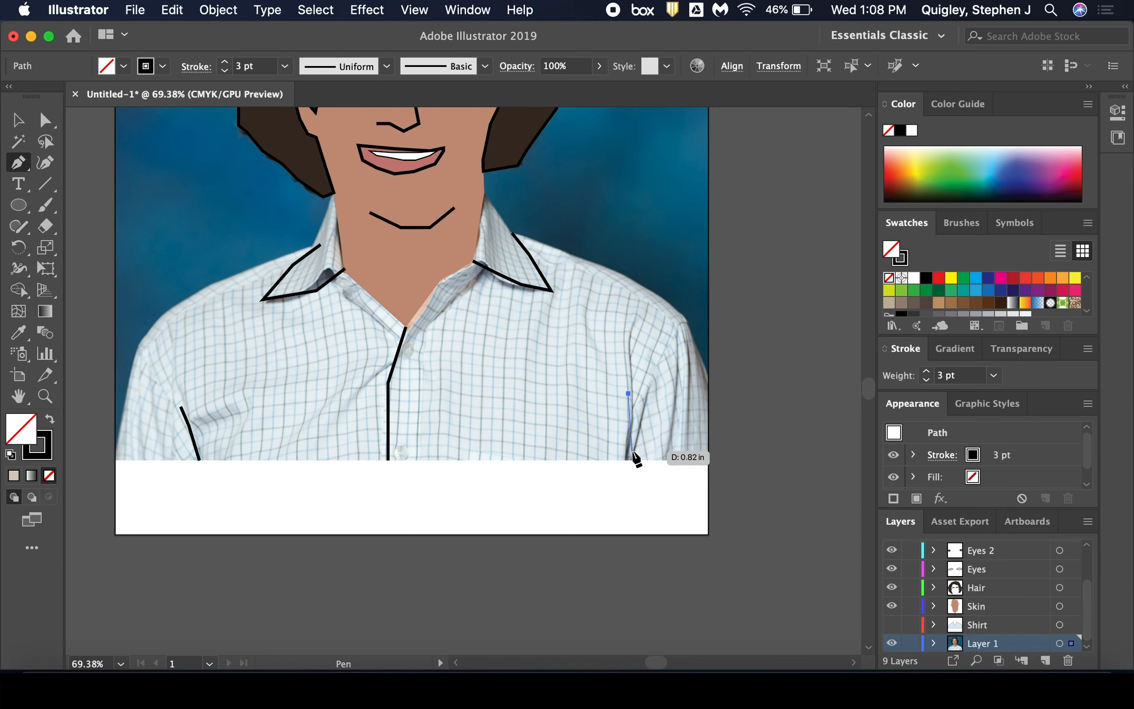
{"action": "left_click", "coordinate": [628, 460]}
{"action": "key", "text": "v"}
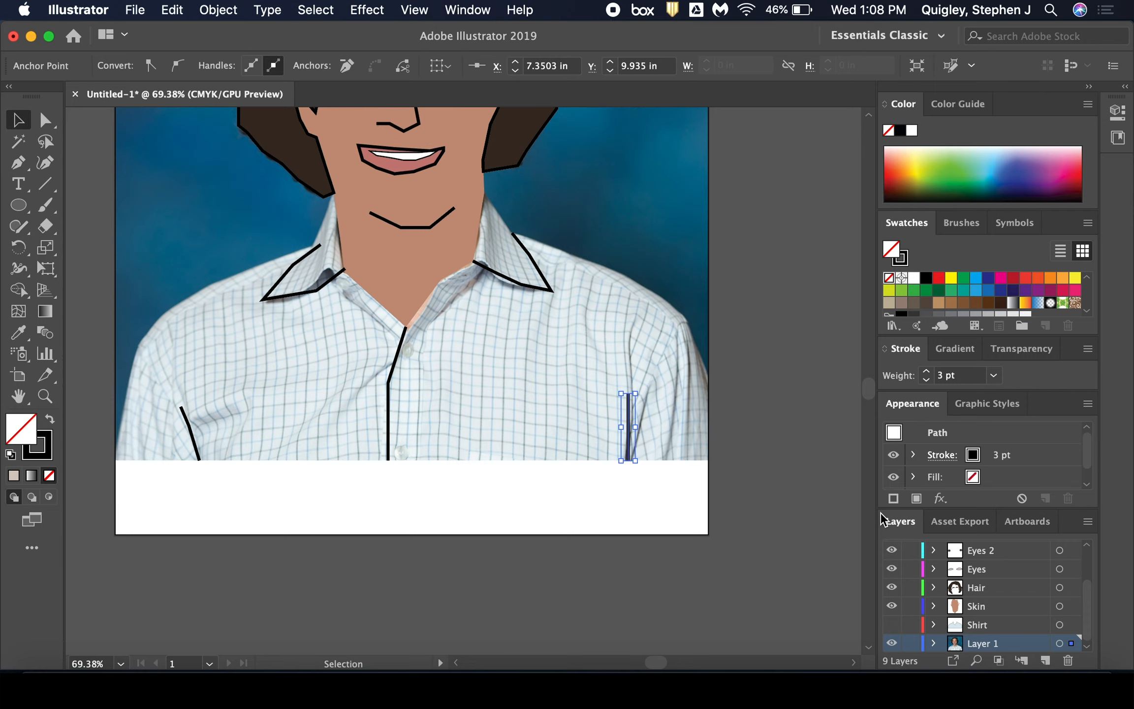
Show the Shirt layer, and reset the selected right sleeve crease to the default white fill and 1 pt black stroke.
{"action": "left_click", "coordinate": [892, 624]}
{"action": "scroll", "coordinate": [635, 407], "scroll_direction": "up", "scroll_amount": 5}
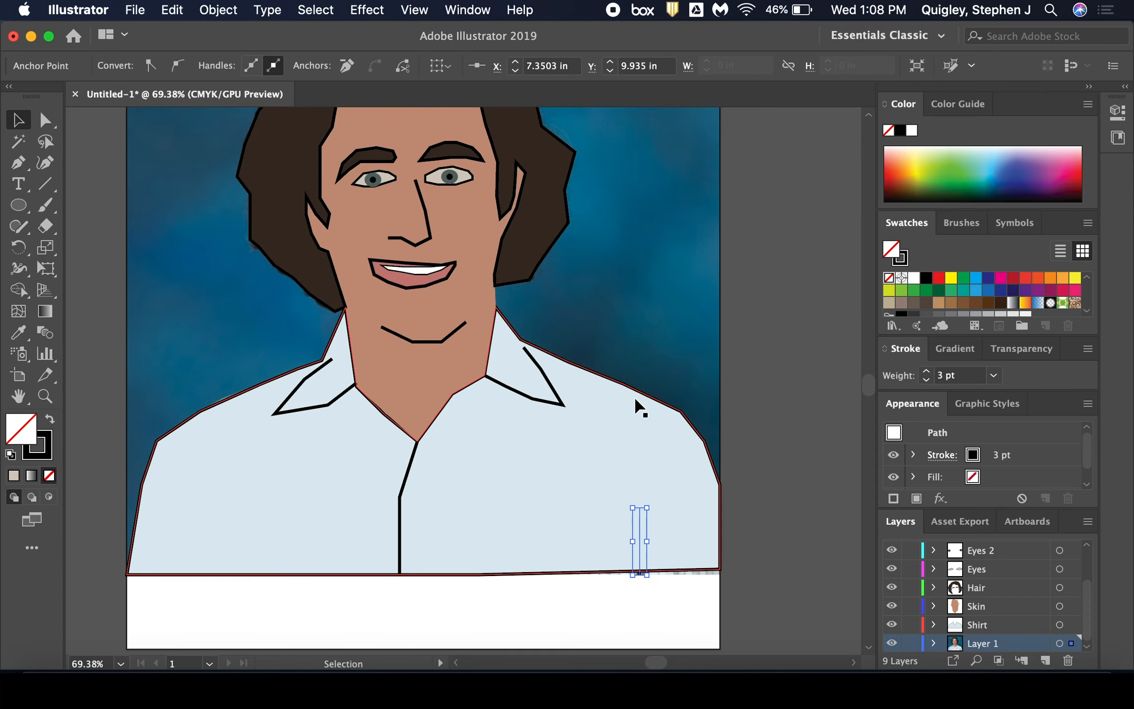
{"action": "scroll", "coordinate": [639, 408], "scroll_direction": "down", "scroll_amount": 5}
{"action": "scroll", "coordinate": [639, 408], "scroll_direction": "right", "scroll_amount": 5}
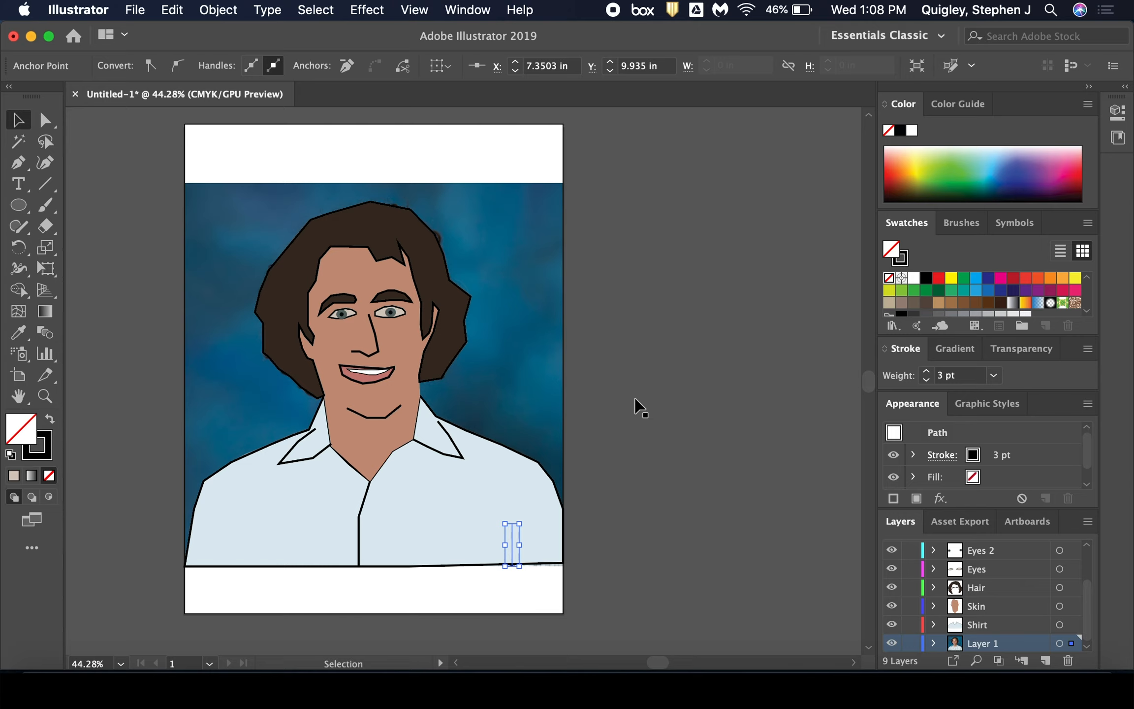
{"action": "key", "text": "d"}
{"action": "key", "text": "e"}
Save the document to the Desktop as Me_Cartooned.ai in Adobe Illustrator format, keeping the Illustrator CC version and default options.
{"action": "left_click", "coordinate": [132, 11]}
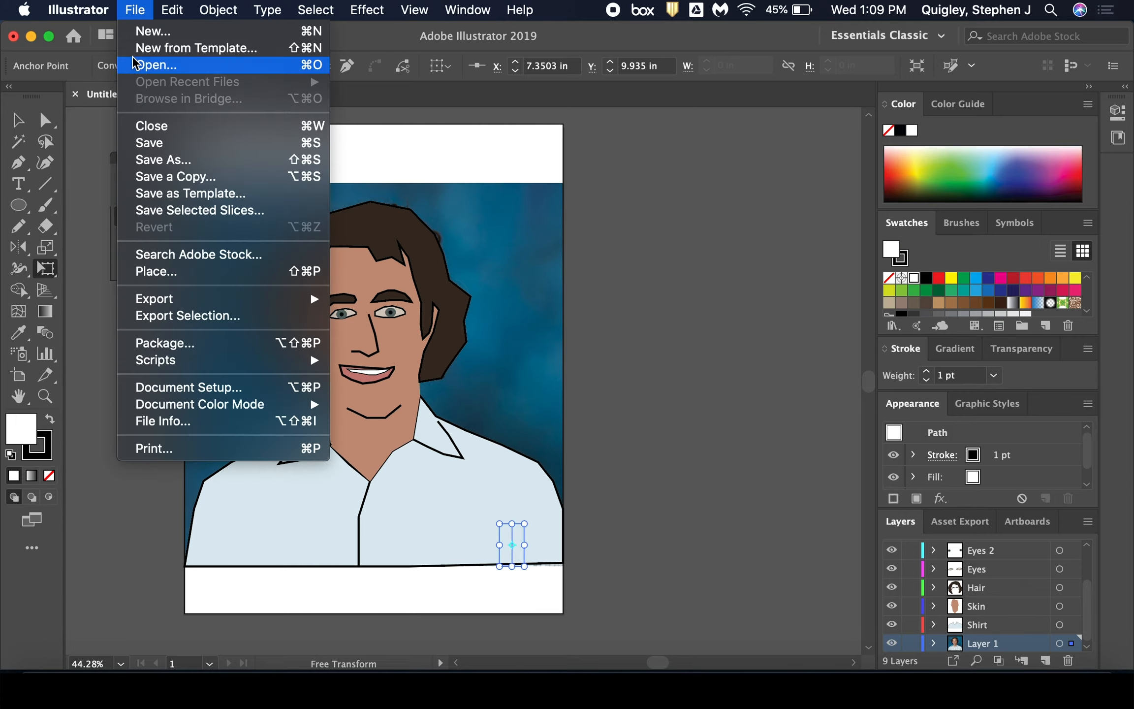
{"action": "left_click", "coordinate": [155, 161]}
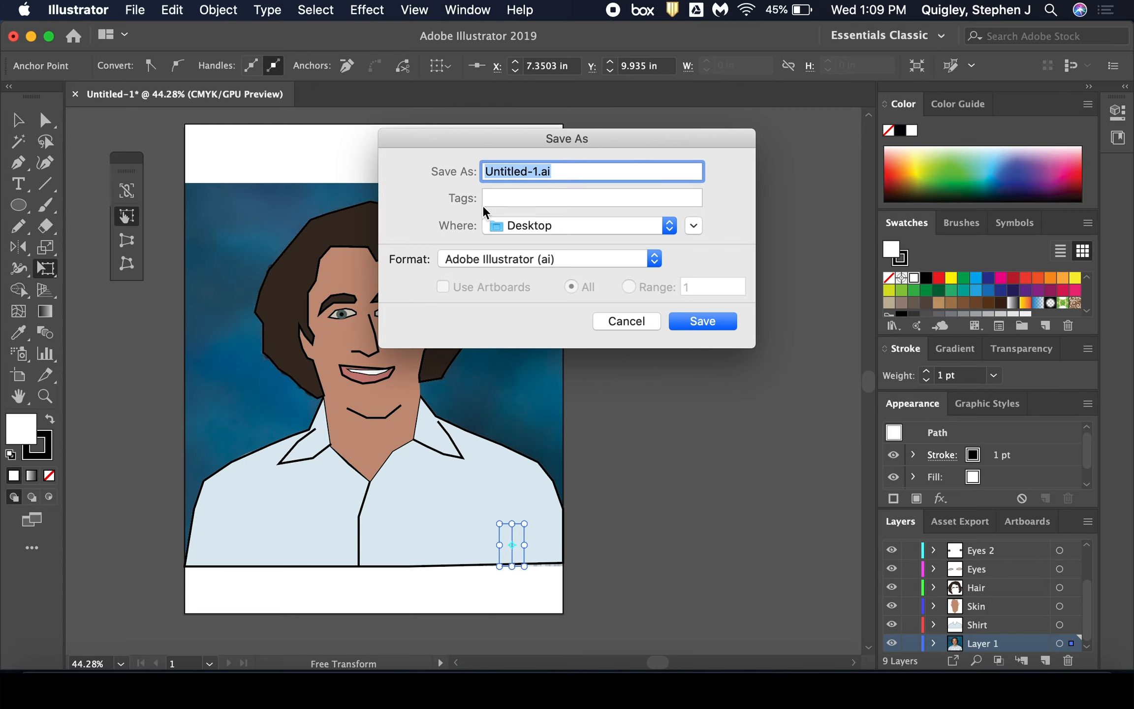
{"action": "type", "text": "Me_C"}
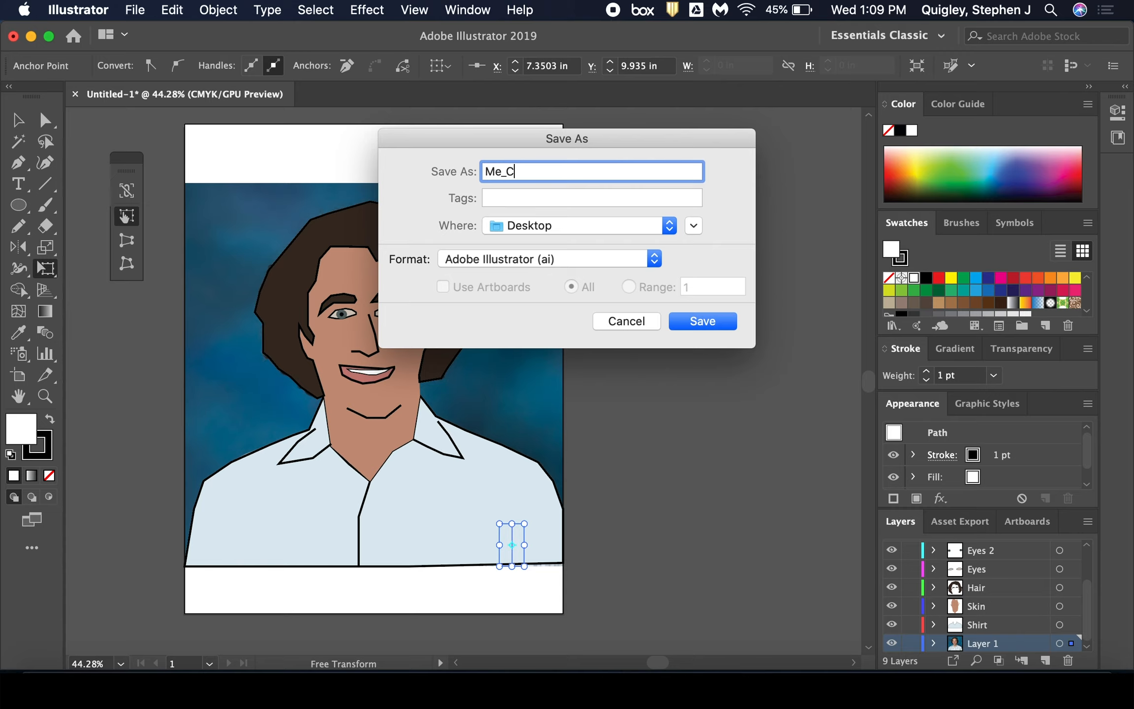
{"action": "type", "text": "ned"}
{"action": "left_click", "coordinate": [705, 324]}
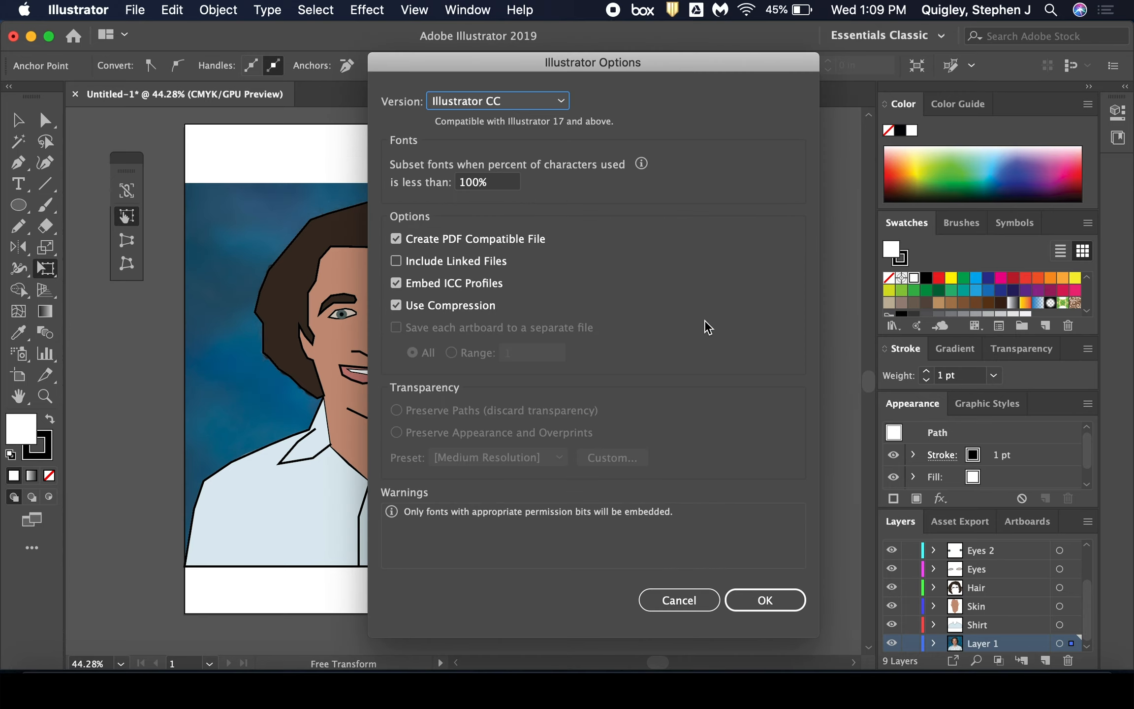
{"action": "left_click", "coordinate": [761, 600]}
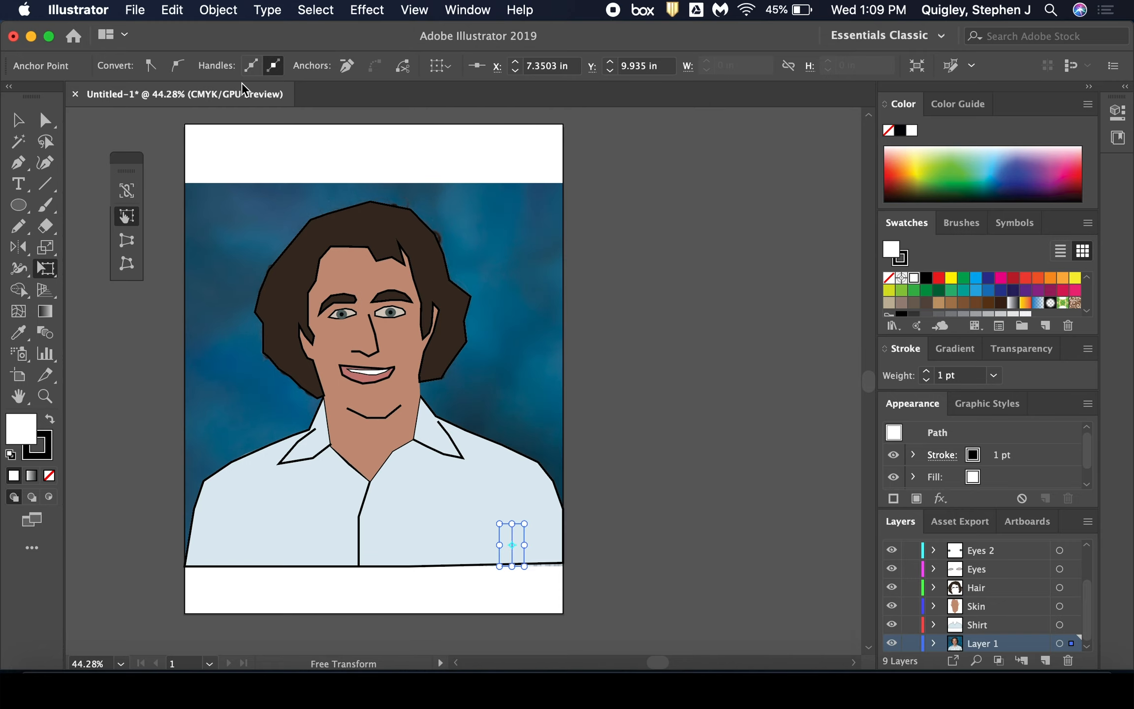
Export the artwork to the Desktop as Me_Cartooned.png at High (300 ppi), with Type Optimized anti-aliasing and a transparent background.
{"action": "left_click", "coordinate": [135, 10]}
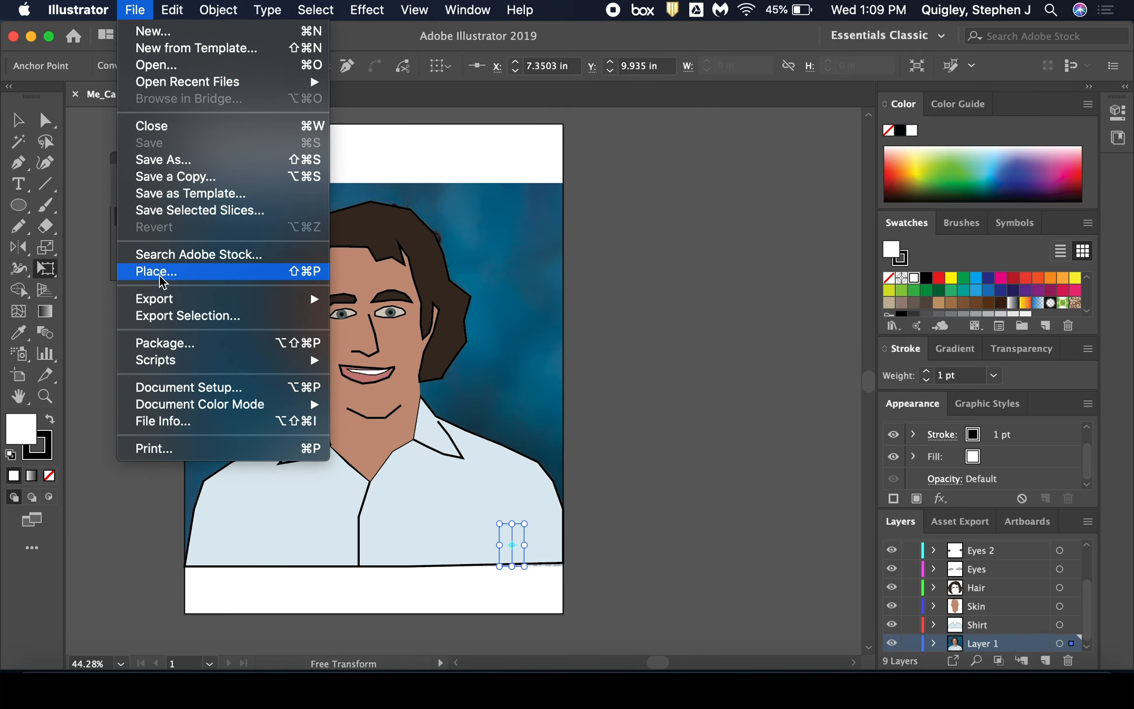
{"action": "mouse_move", "coordinate": [163, 299]}
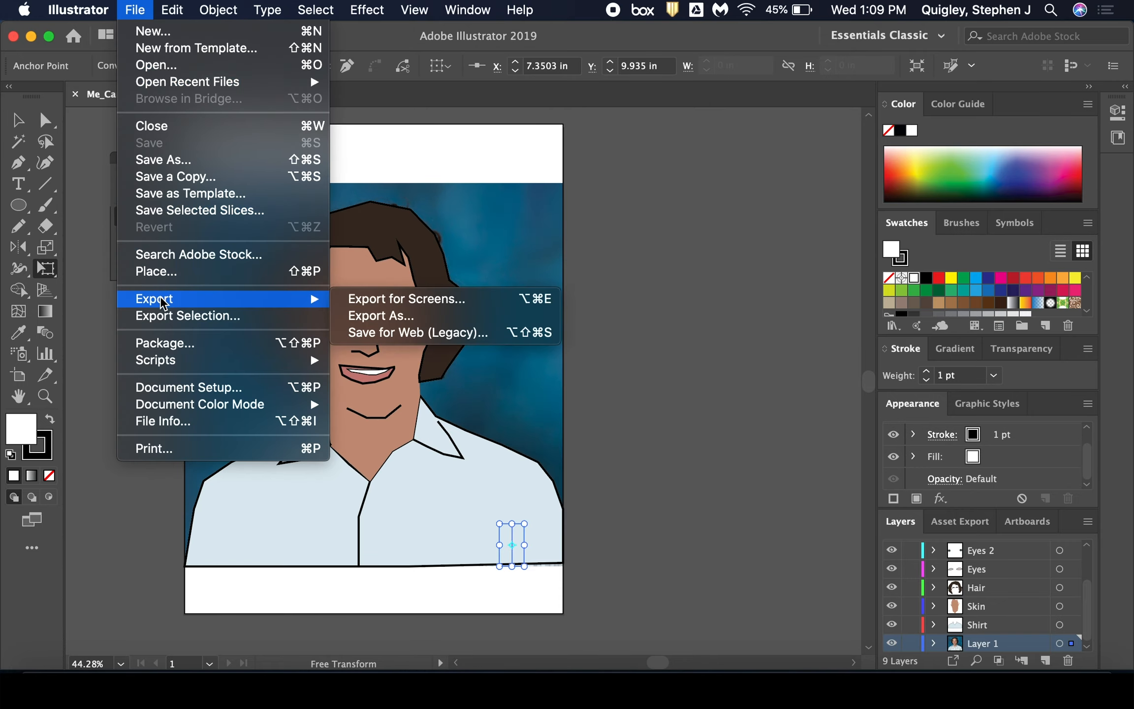
{"action": "left_click", "coordinate": [361, 315]}
{"action": "left_click", "coordinate": [540, 259]}
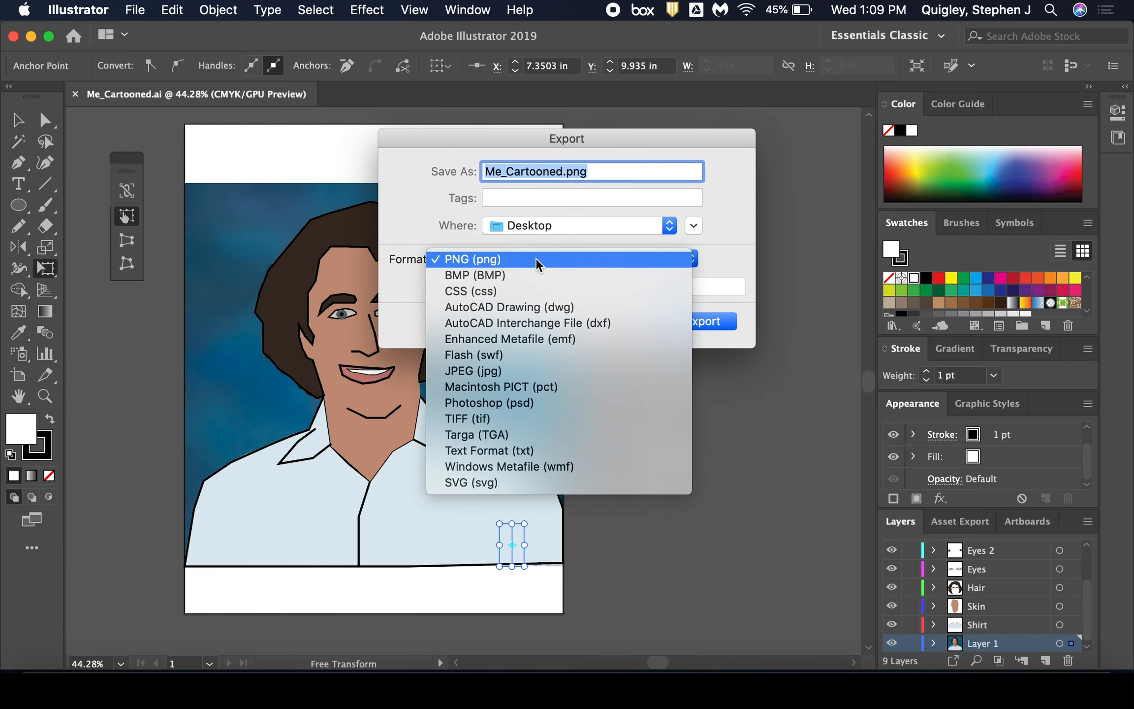
{"action": "left_click", "coordinate": [537, 259]}
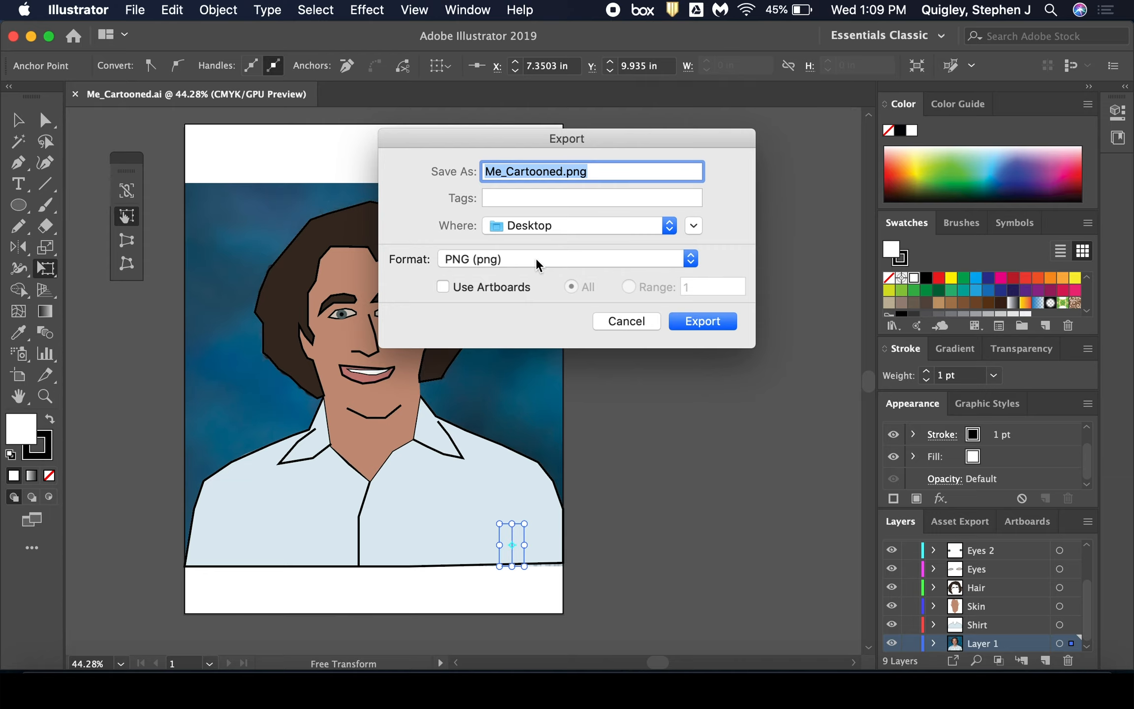
{"action": "left_click", "coordinate": [695, 322]}
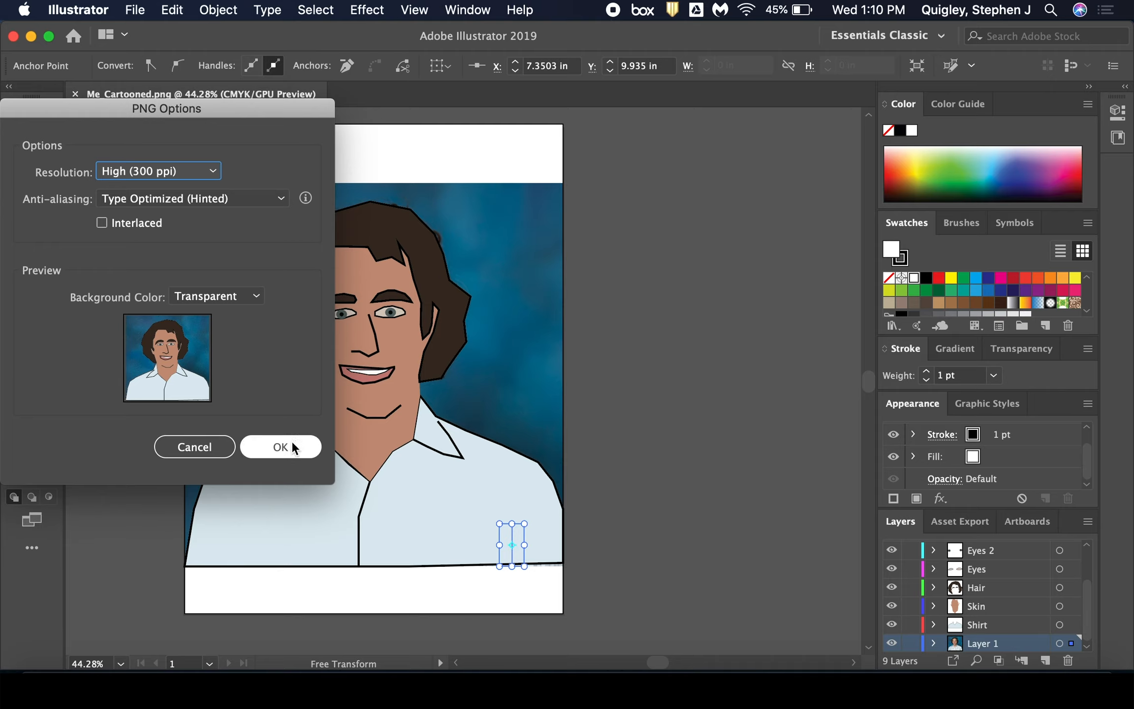
{"action": "left_click", "coordinate": [199, 174]}
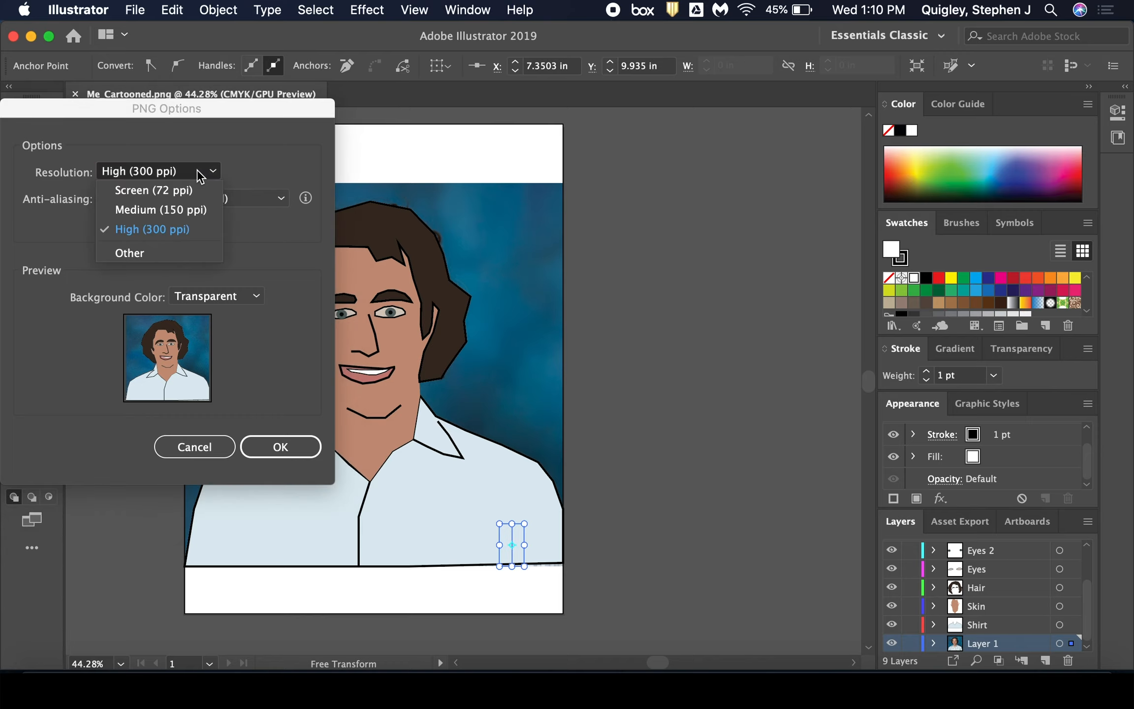
{"action": "left_click", "coordinate": [199, 174]}
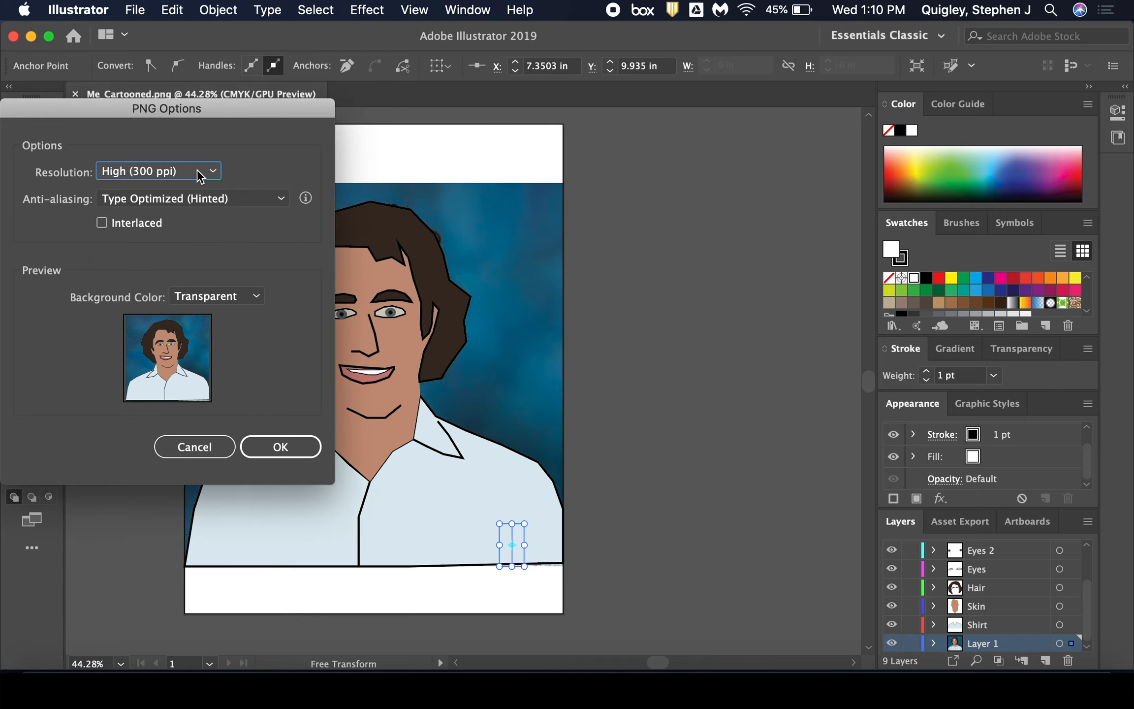
{"action": "left_click", "coordinate": [254, 449]}
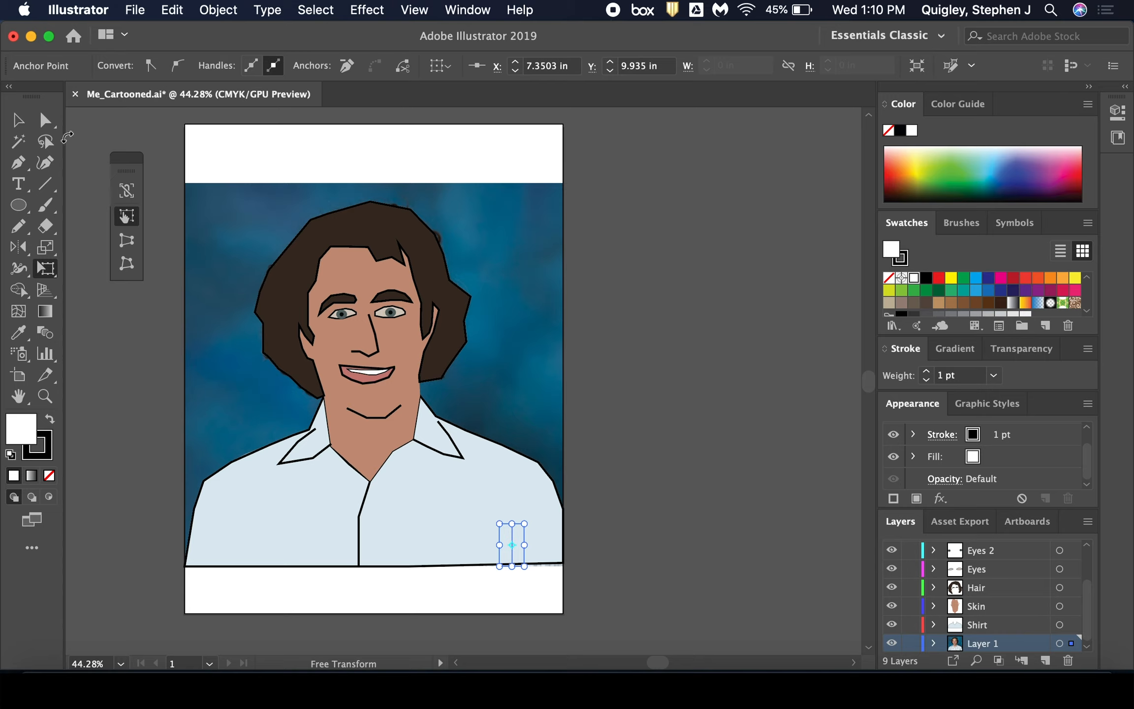
Delete the vertical sleeve crease path near the lower edge at the right side of the shirt.
{"action": "key", "text": "v"}
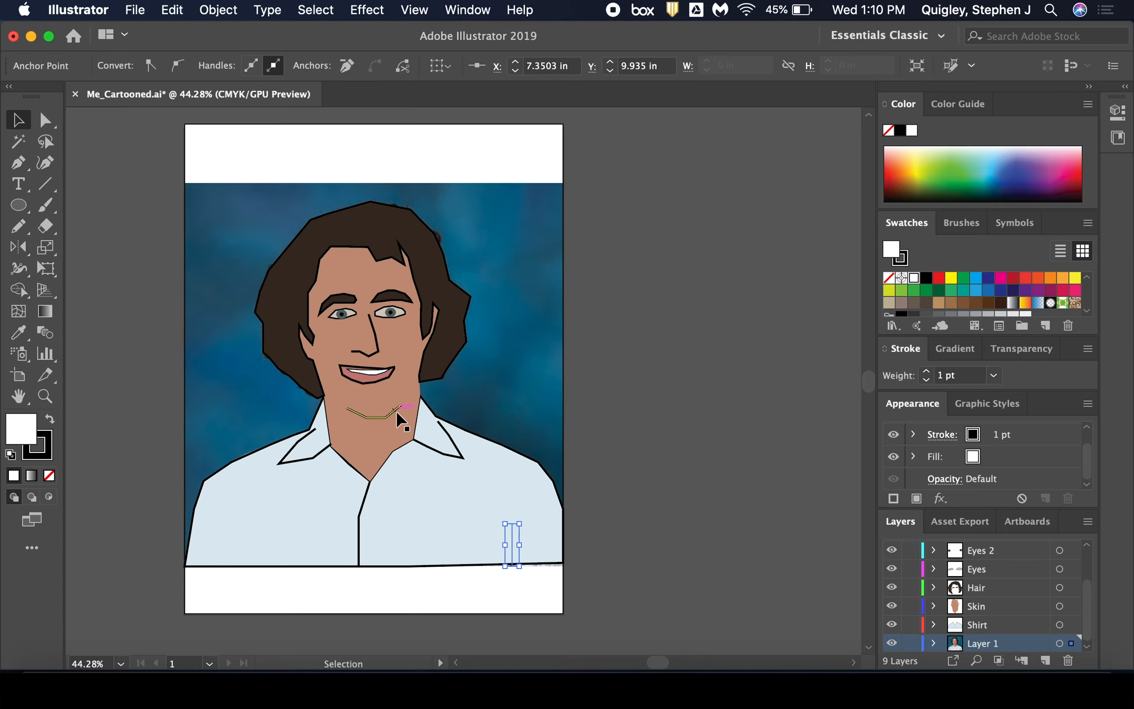
{"action": "left_click", "coordinate": [514, 544]}
{"action": "key", "text": "Delete"}
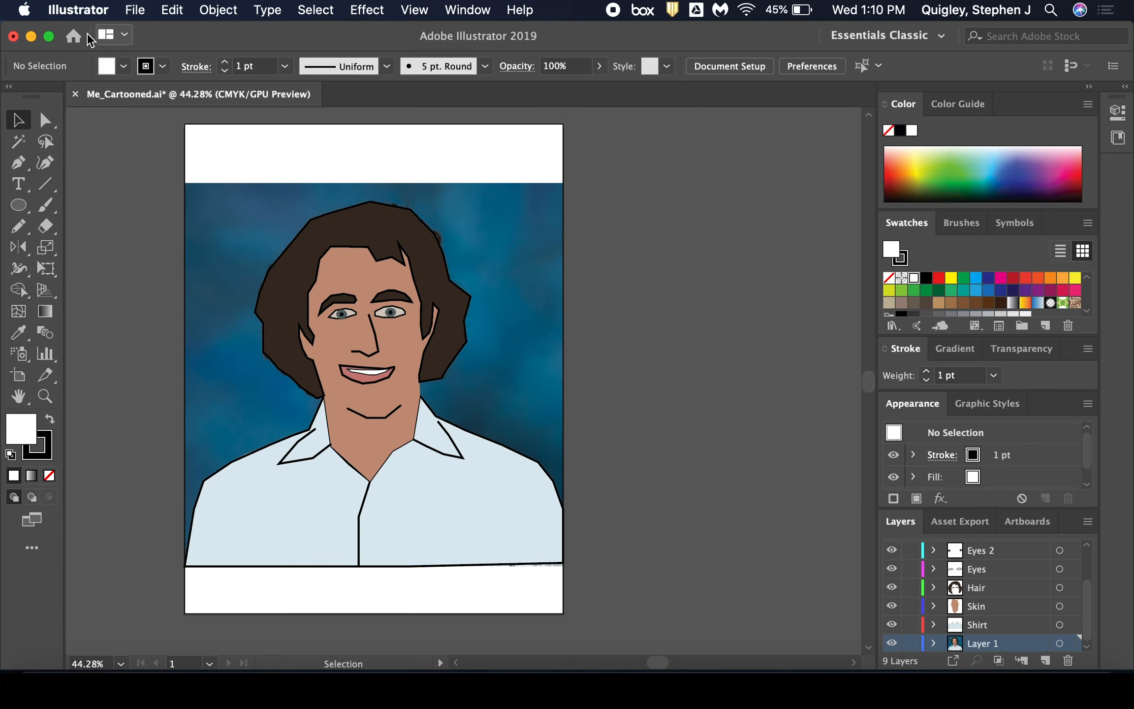
Minimize the Illustrator and Comic 1 folder windows and open Me_Cartooned.png from the desktop in Preview.
{"action": "left_click", "coordinate": [31, 35]}
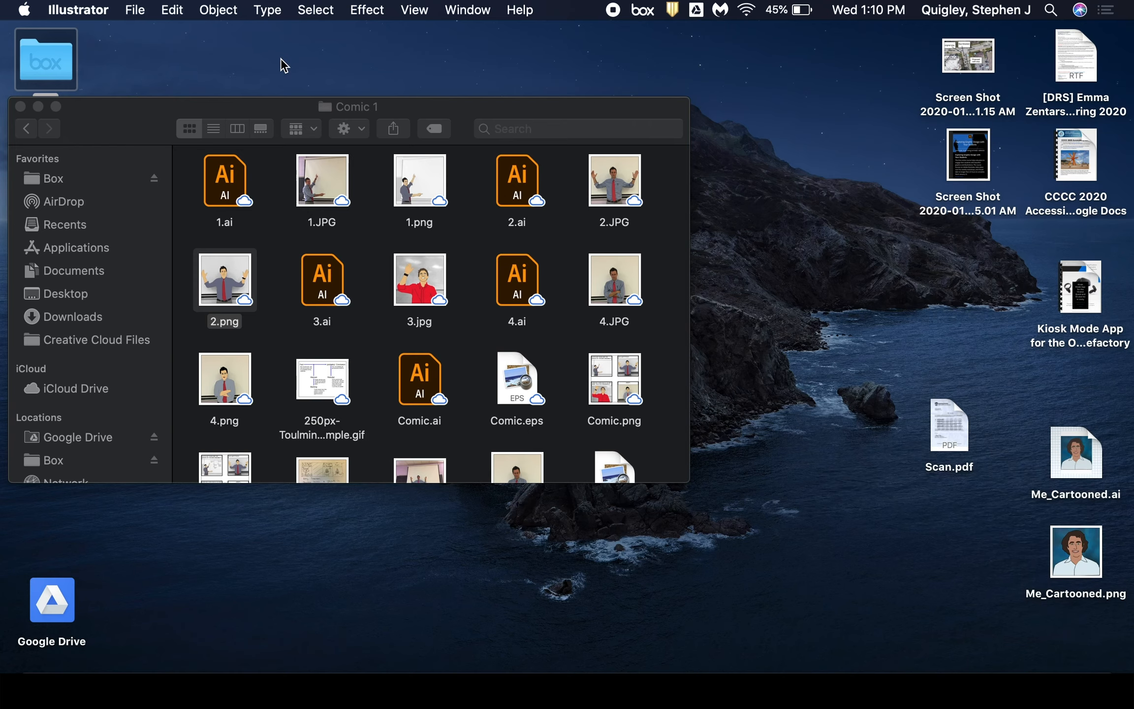
{"action": "left_click", "coordinate": [19, 109]}
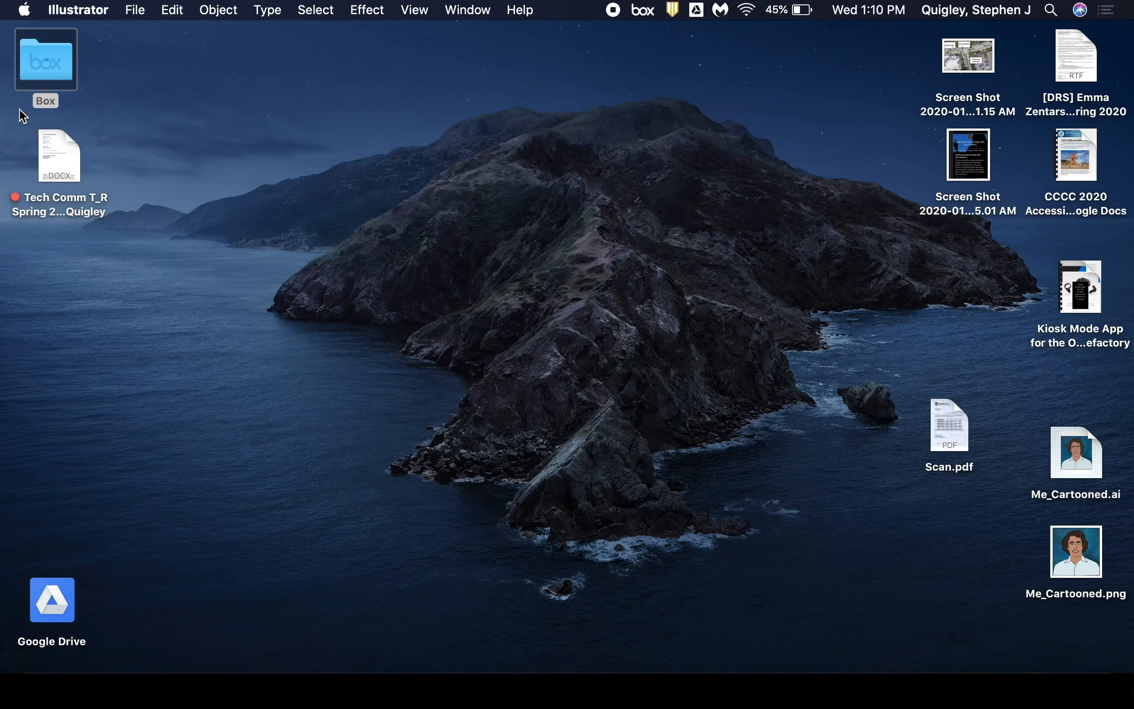
{"action": "double_click", "coordinate": [1078, 550]}
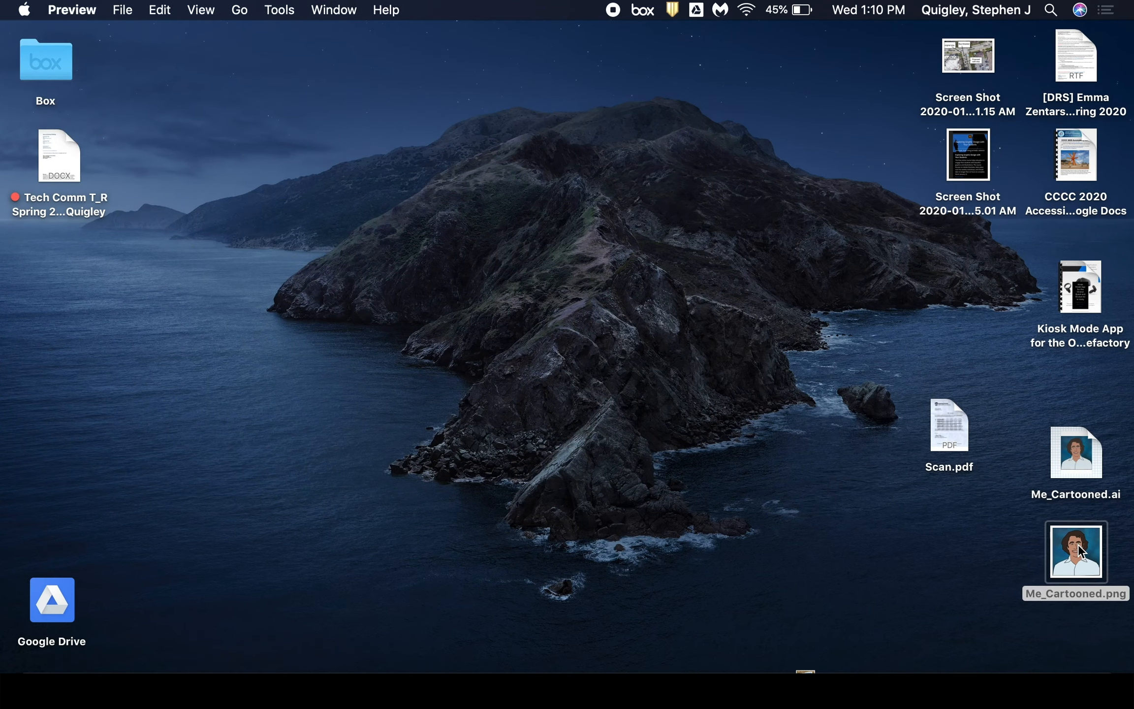